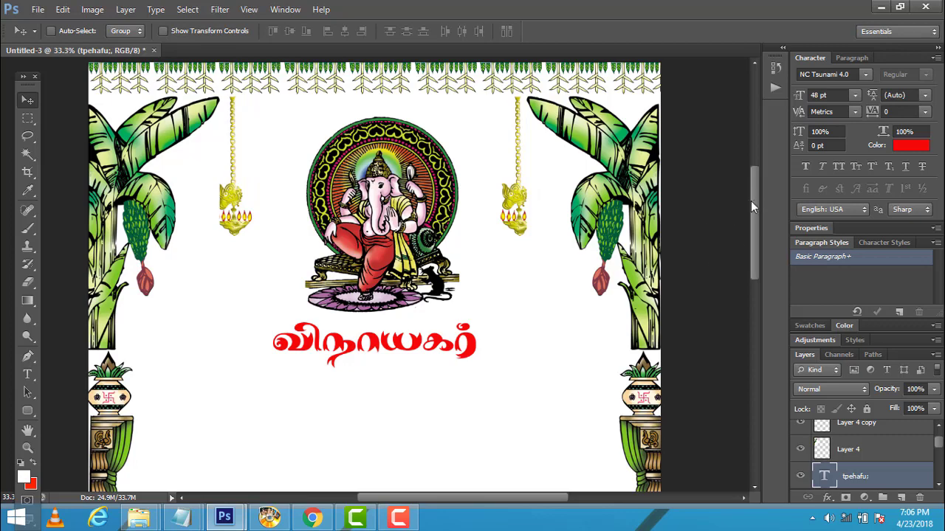
Scroll around the Photoshop workspace before starting the new document.
mouse_move(755, 191)
mouse_down()
mouse_move(755, 327)
mouse_move(734, 161)
mouse_up()
scroll(734, 177, up, 1)
scroll(733, 184, down, 4)
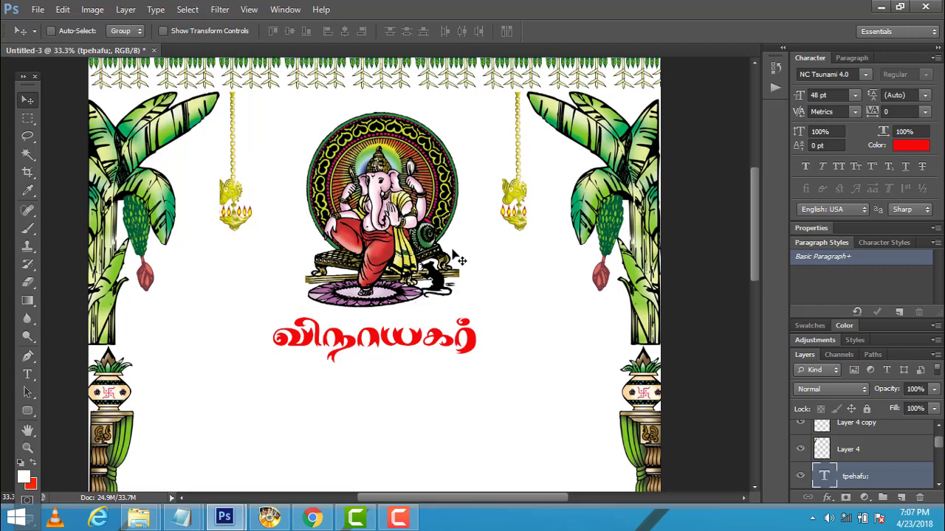
scroll(634, 425, down, 2)
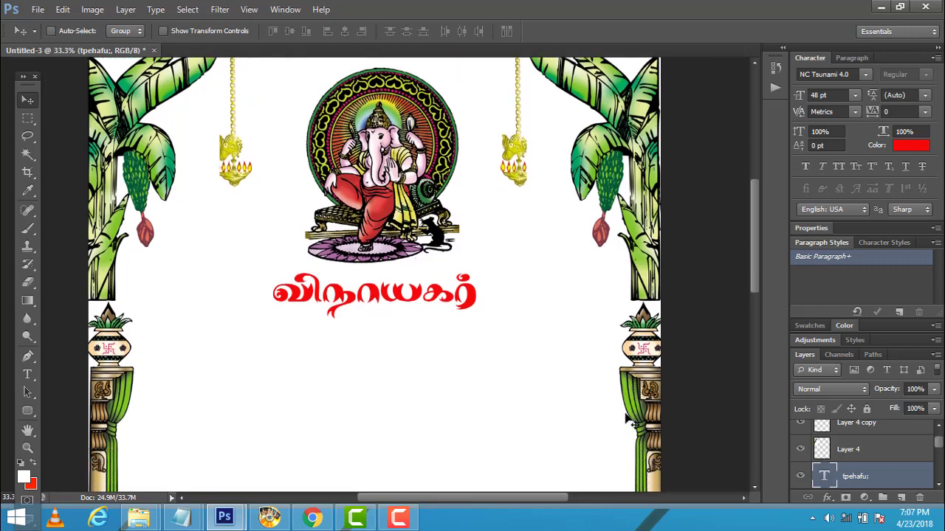
scroll(627, 421, down, 5)
scroll(627, 420, down, 4)
scroll(627, 417, down, 5)
scroll(628, 414, down, 2)
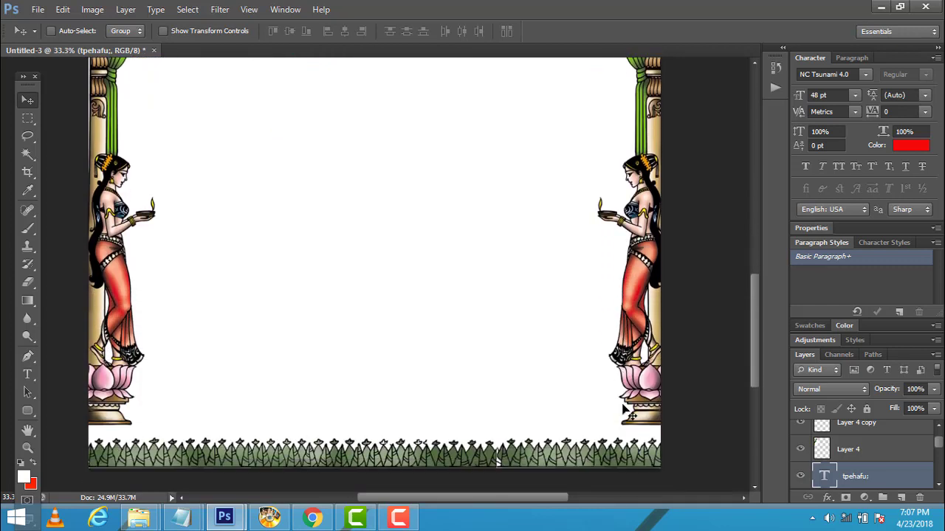
scroll(624, 410, up, 2)
scroll(623, 410, up, 5)
scroll(624, 410, up, 4)
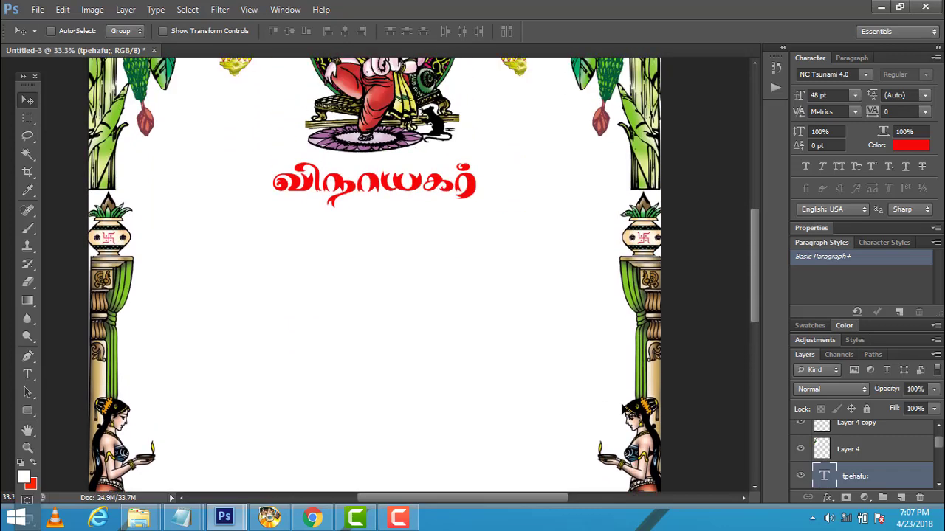
scroll(624, 409, up, 2)
scroll(626, 409, up, 5)
scroll(625, 407, down, 2)
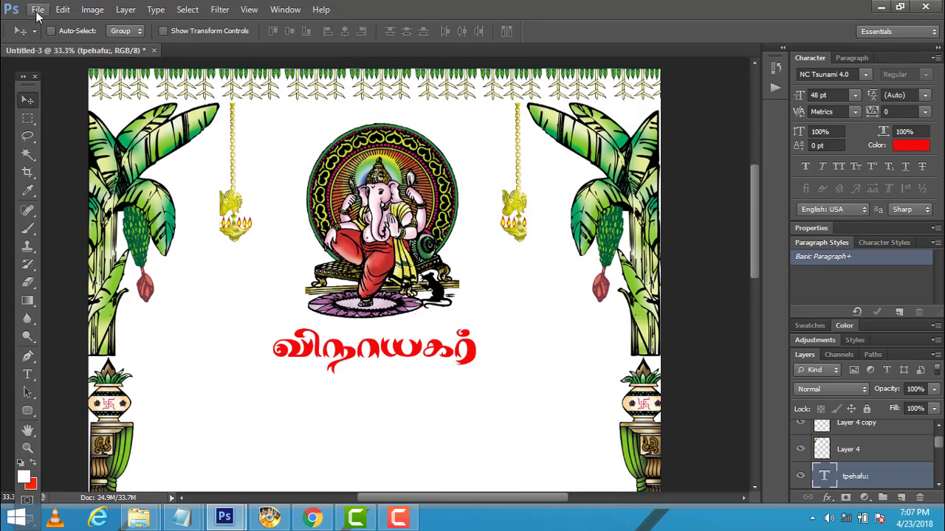
Start a new document with the International Paper preset at A4 size.
click(37, 11)
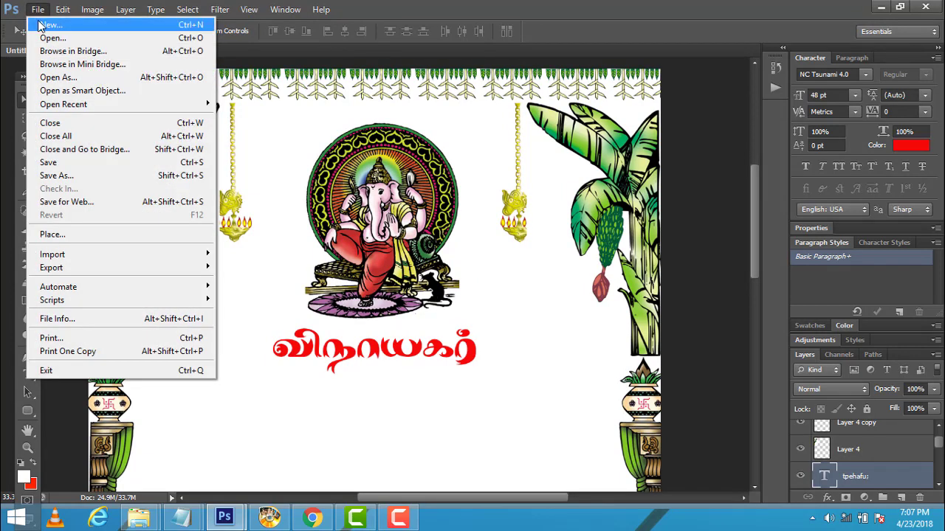
click(73, 25)
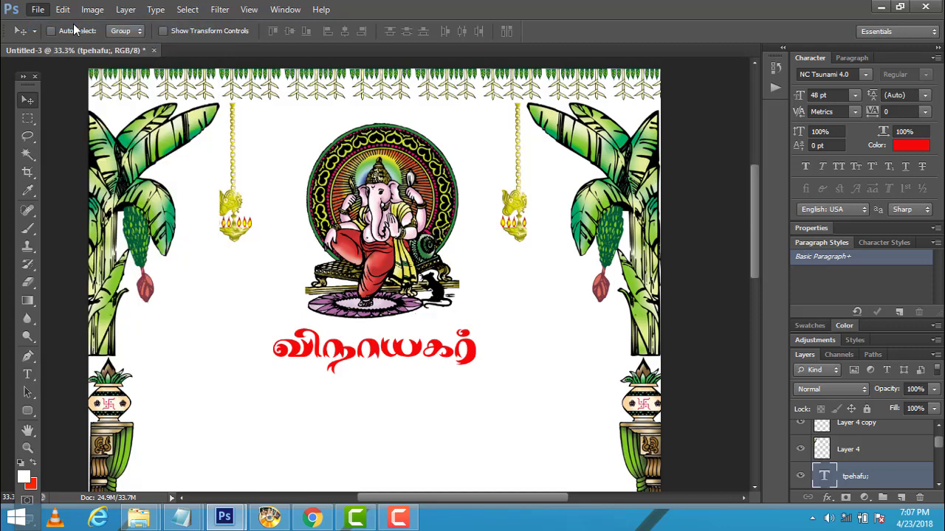
mouse_move(373, 117)
mouse_down()
mouse_move(428, 117)
mouse_move(340, 118)
mouse_up()
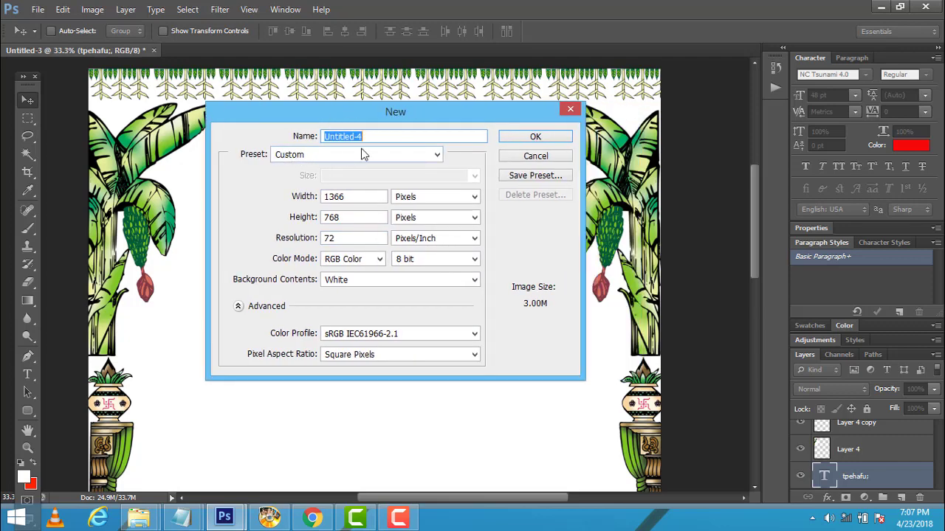
click(327, 153)
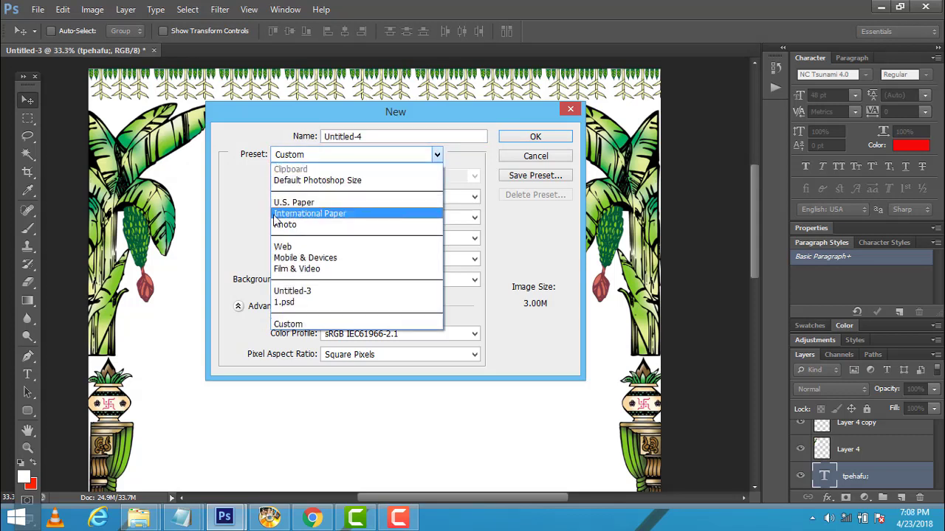
click(302, 216)
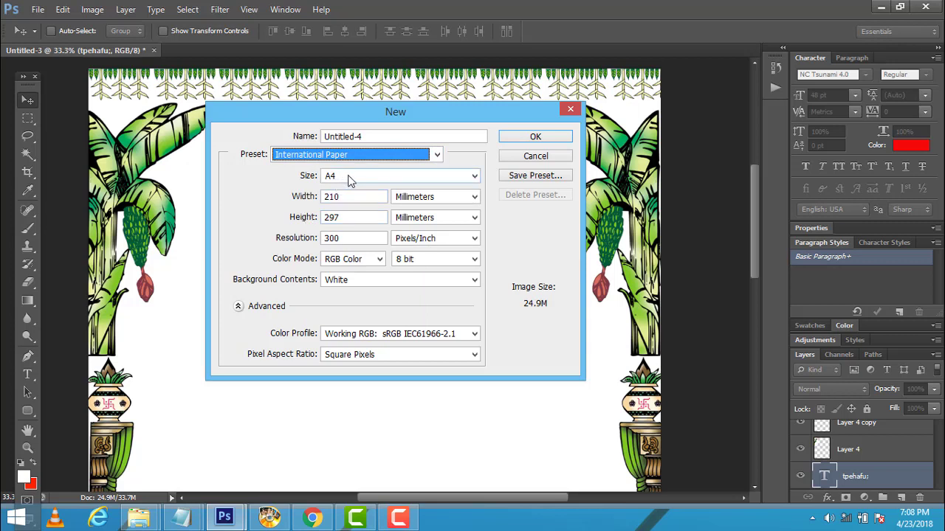
click(350, 177)
click(348, 175)
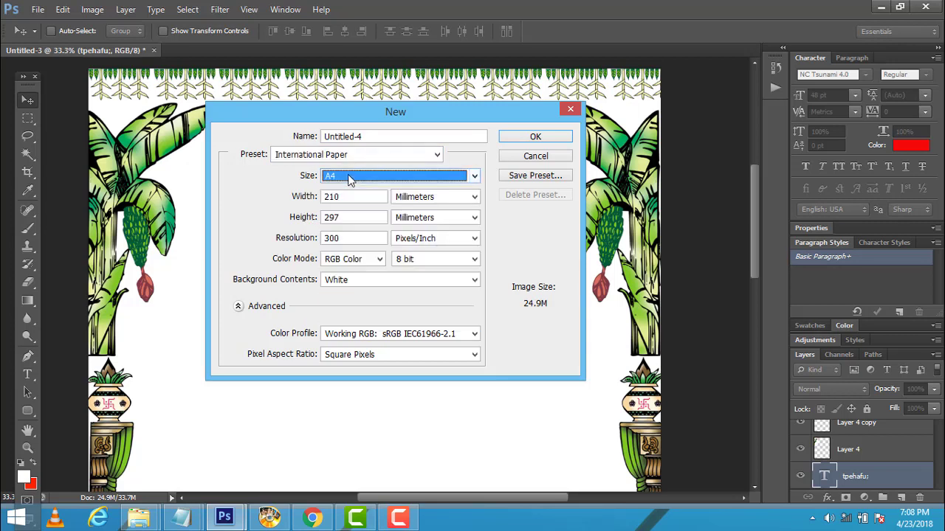
click(355, 154)
click(338, 218)
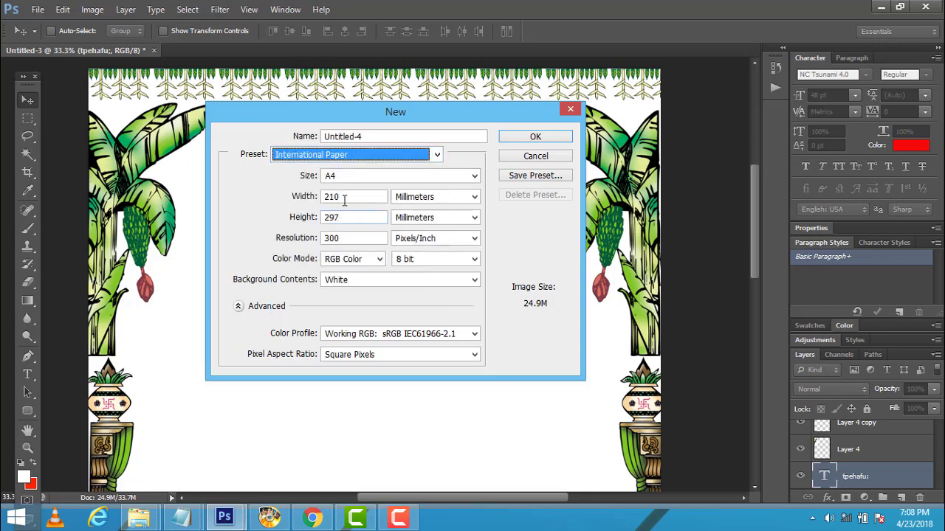
click(350, 177)
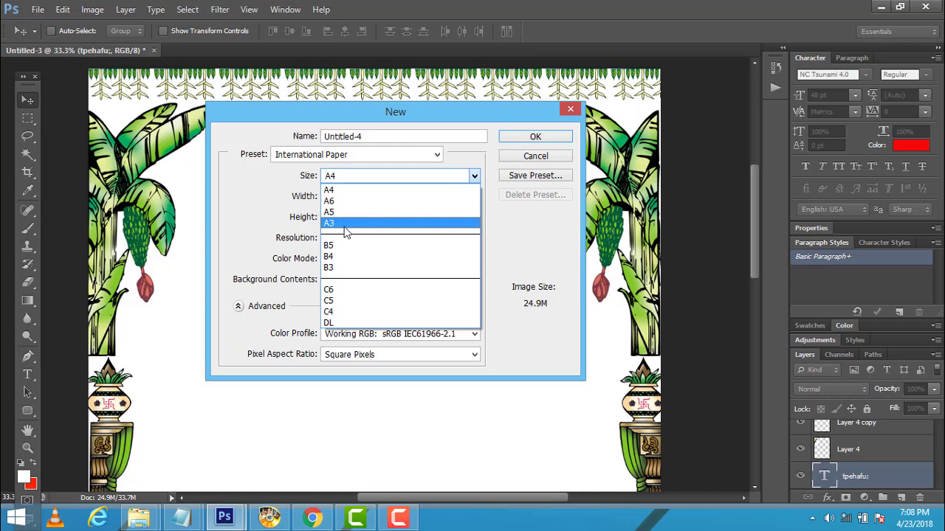
click(347, 232)
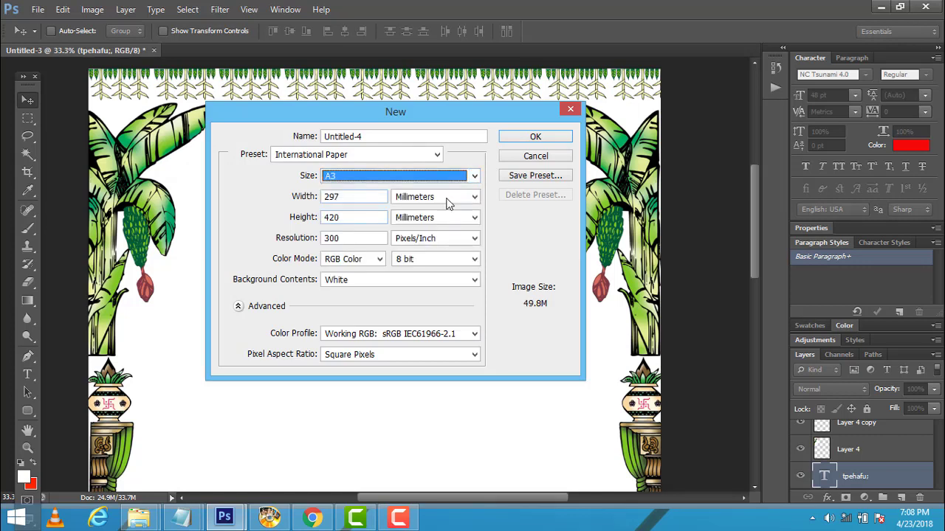
click(446, 182)
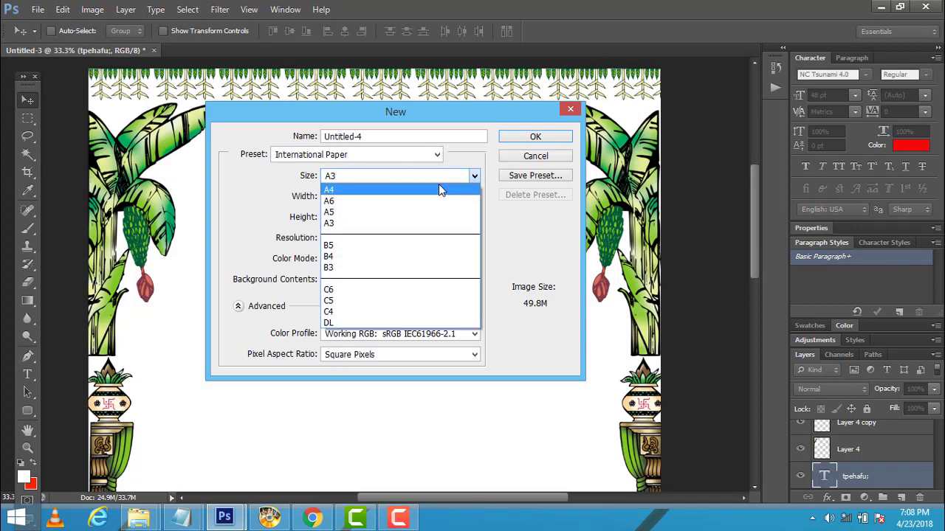
click(434, 157)
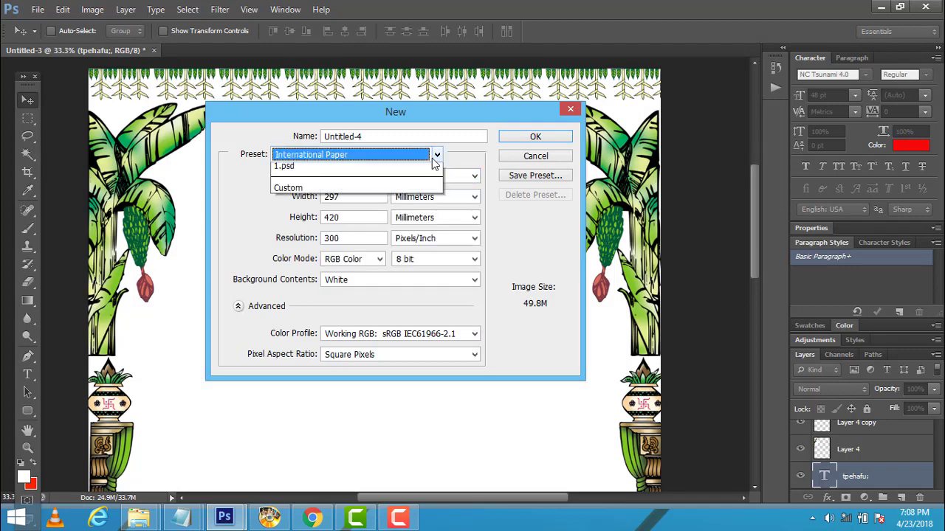
click(354, 323)
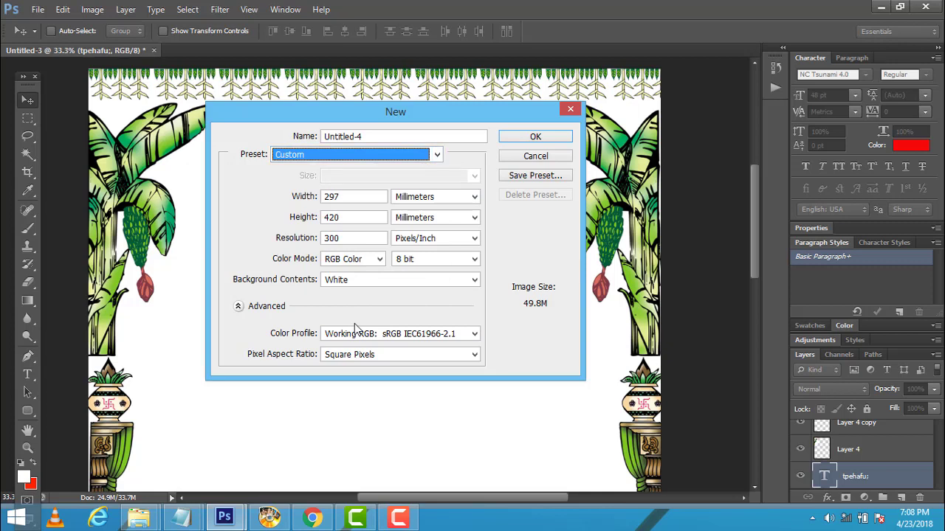
click(453, 198)
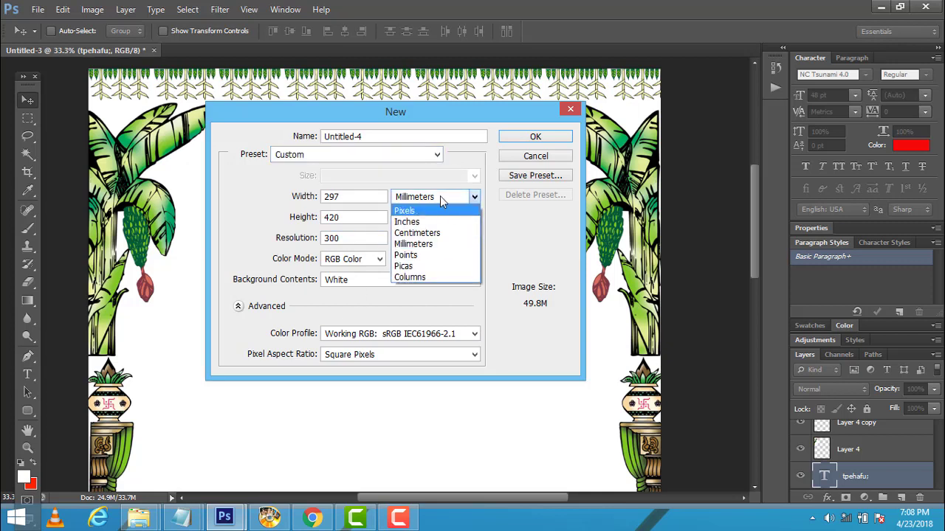
click(417, 211)
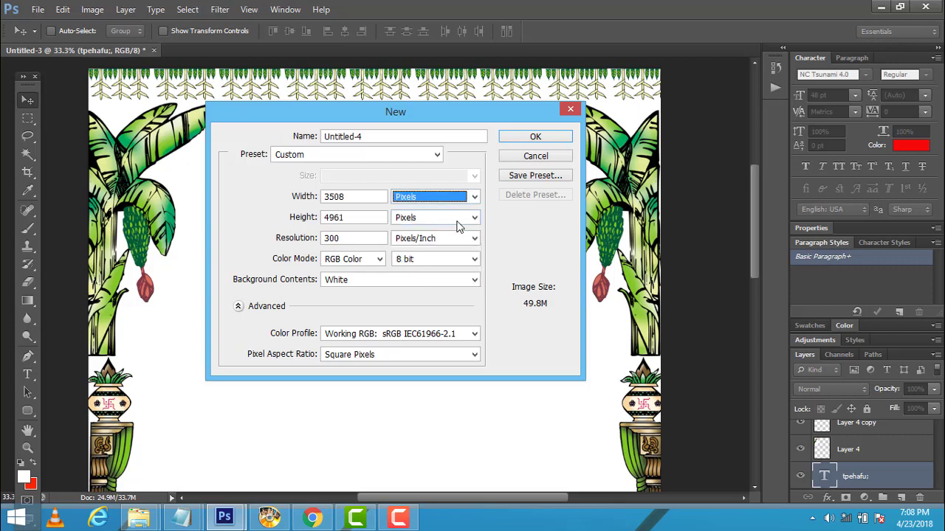
drag(358, 193, 298, 196)
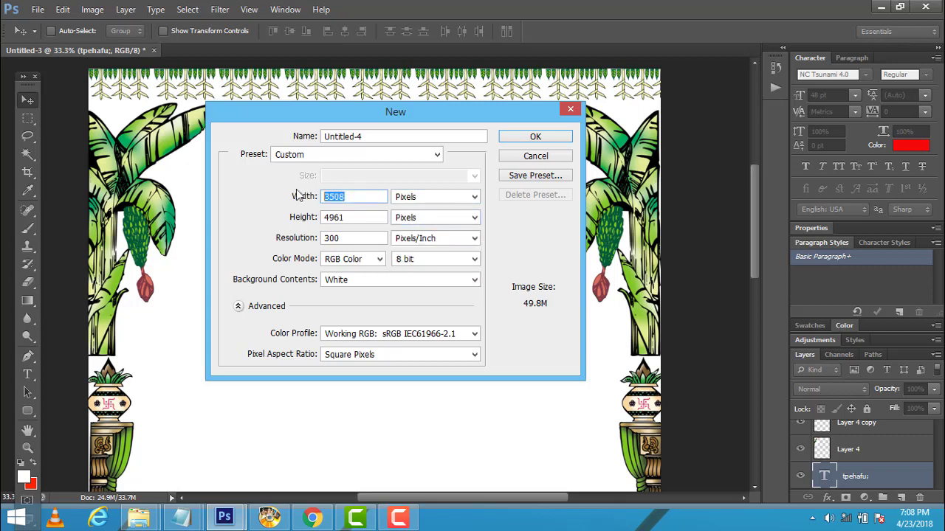
double_click(362, 215)
click(366, 196)
click(412, 158)
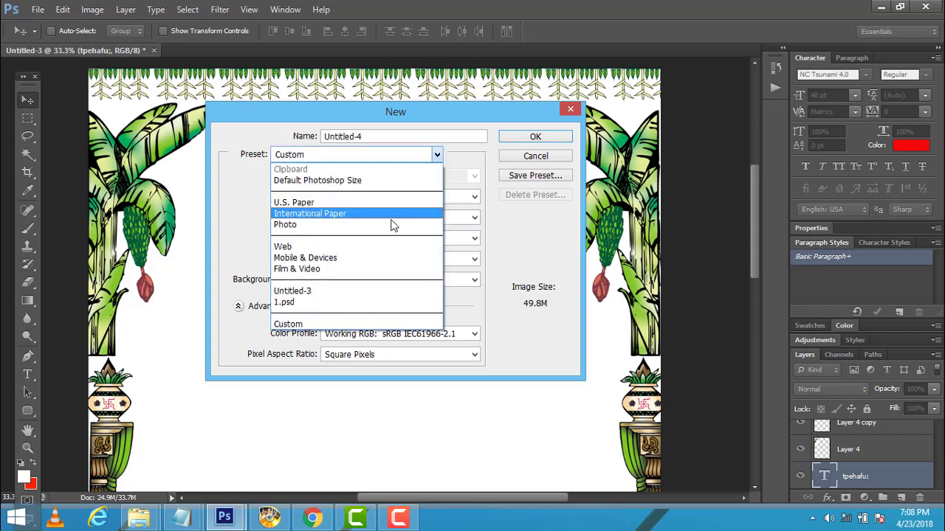
click(371, 214)
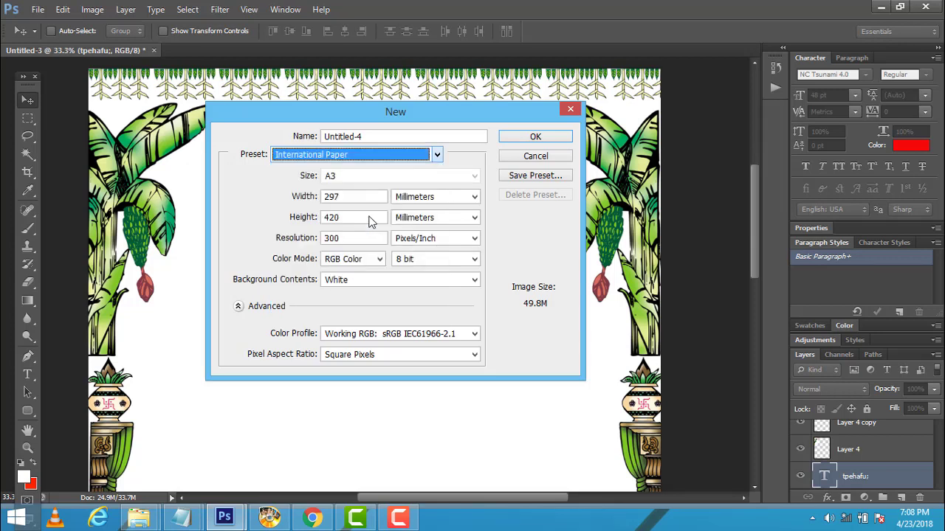
click(391, 175)
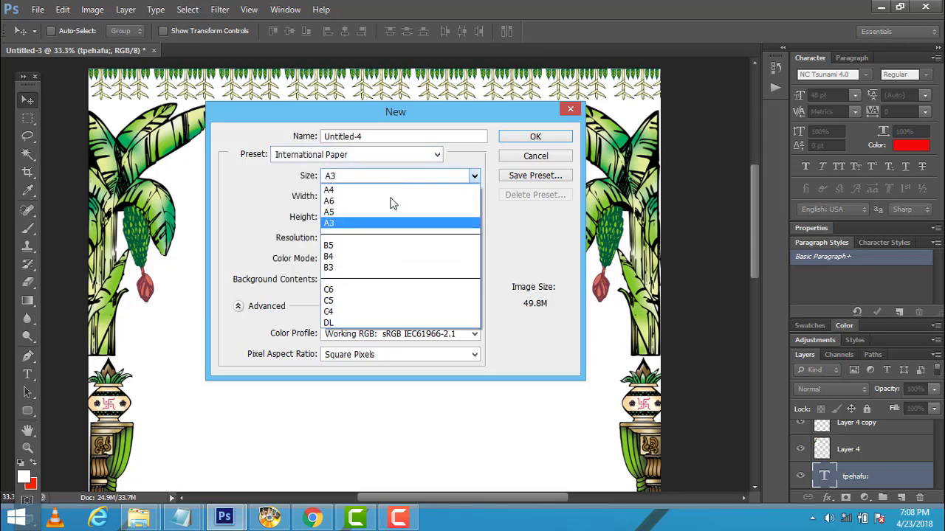
click(341, 190)
click(341, 161)
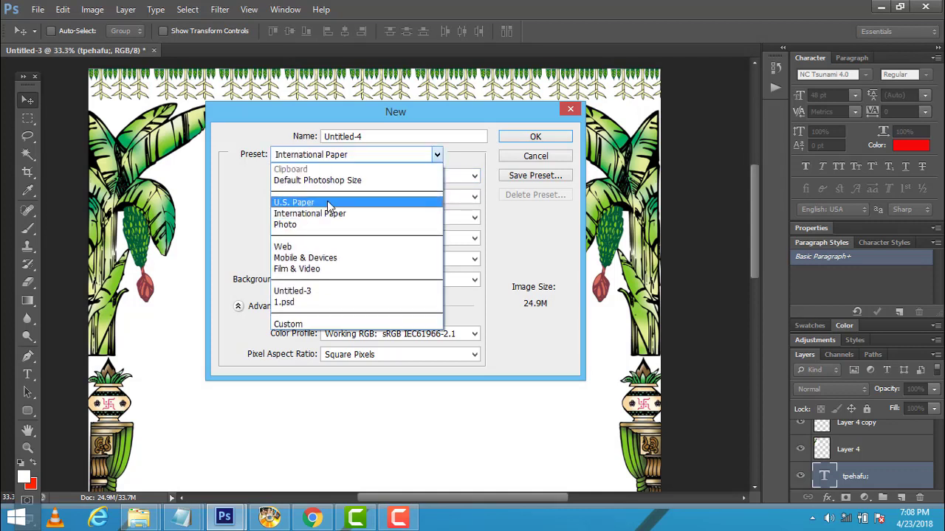
click(319, 211)
click(339, 177)
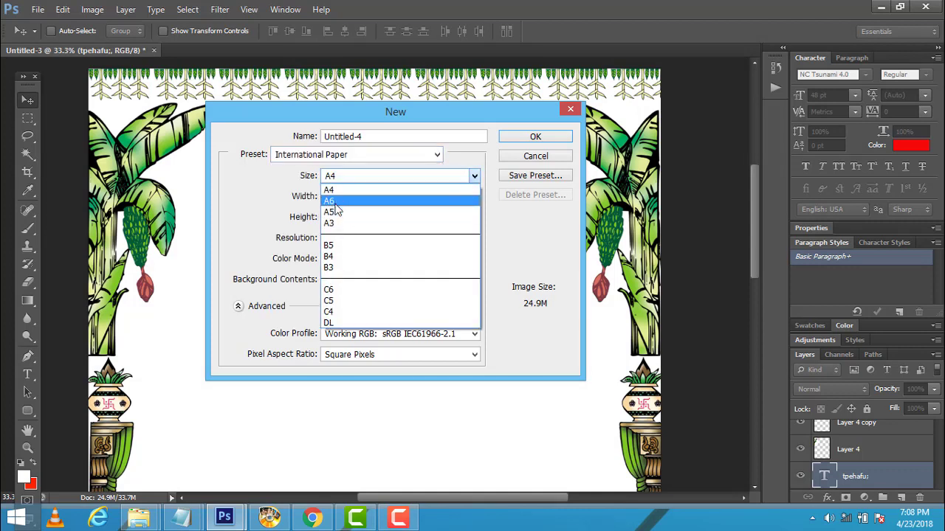
click(334, 191)
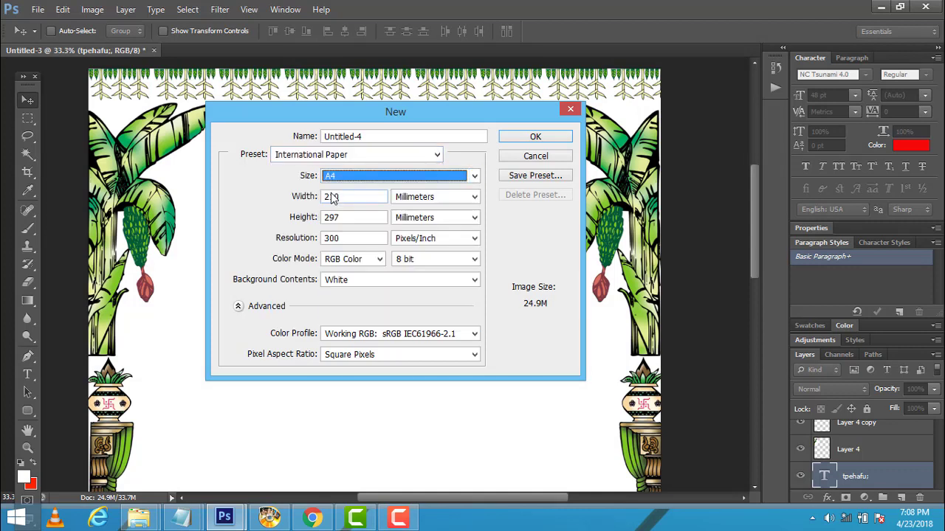
click(360, 264)
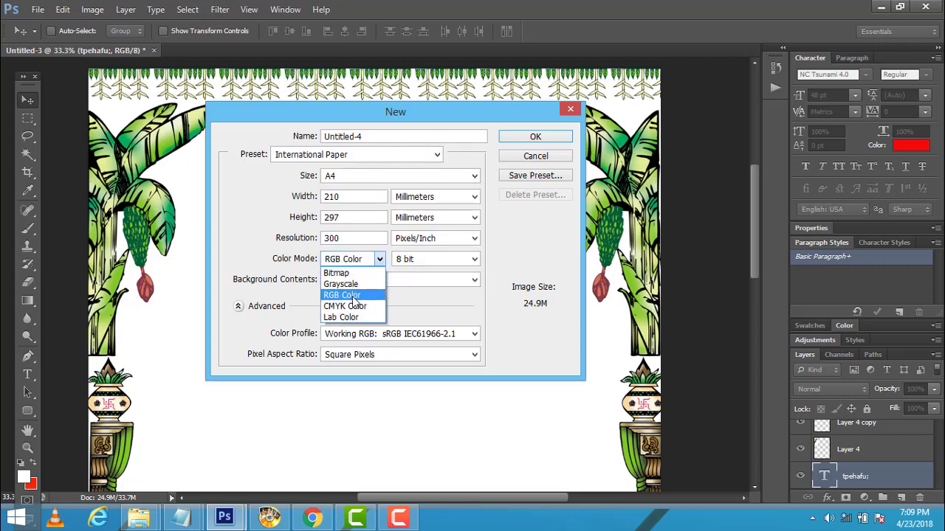
click(353, 297)
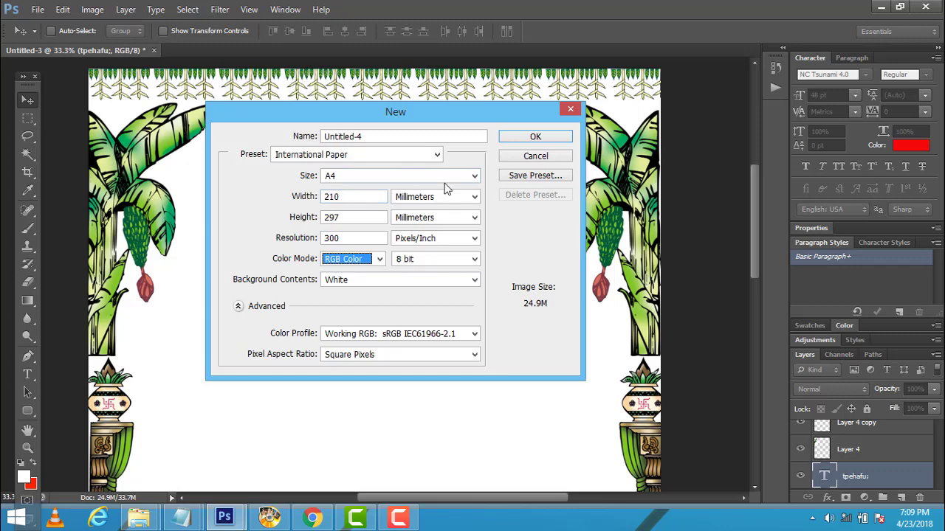
Create the blank A4 document, glance at the Ganesha design, then return to Untitled-4.
click(521, 138)
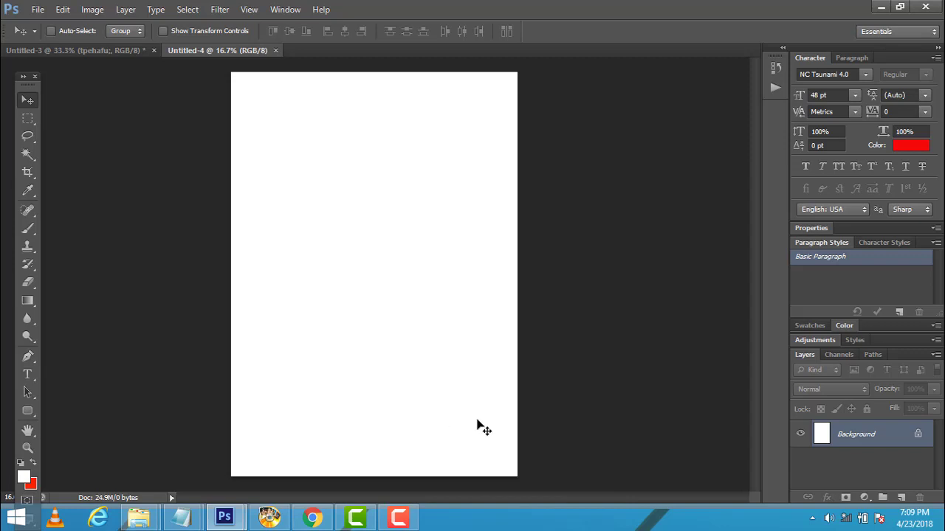
click(85, 49)
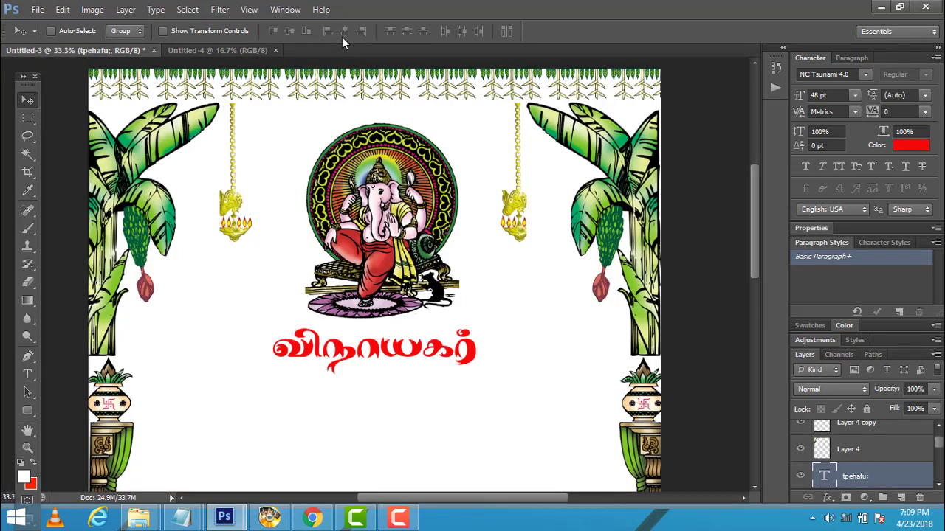
click(223, 50)
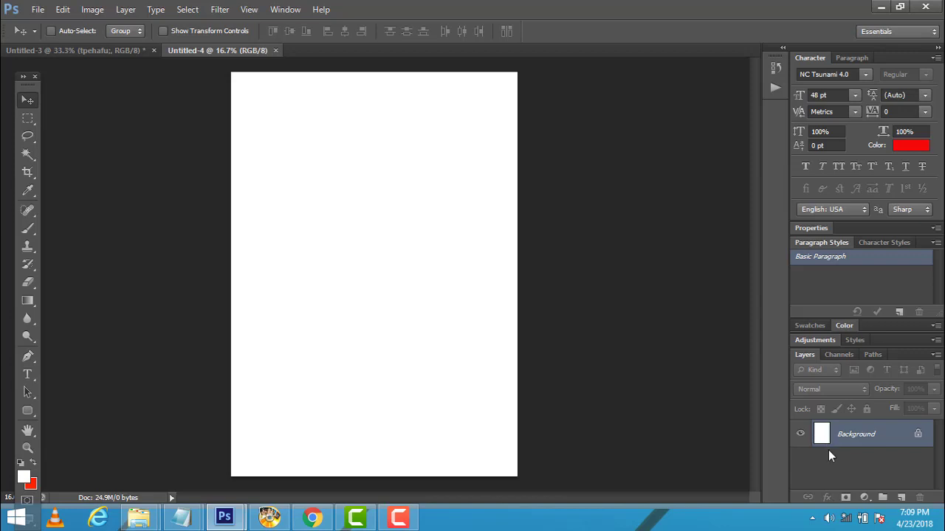
Convert the locked Background into Layer 0, then close the Edit menu unused.
double_click(822, 436)
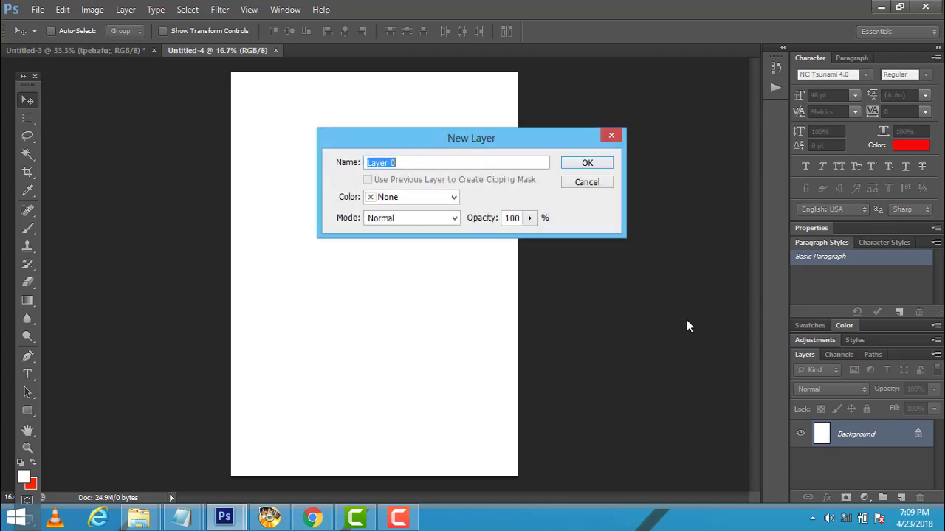
click(588, 166)
click(588, 165)
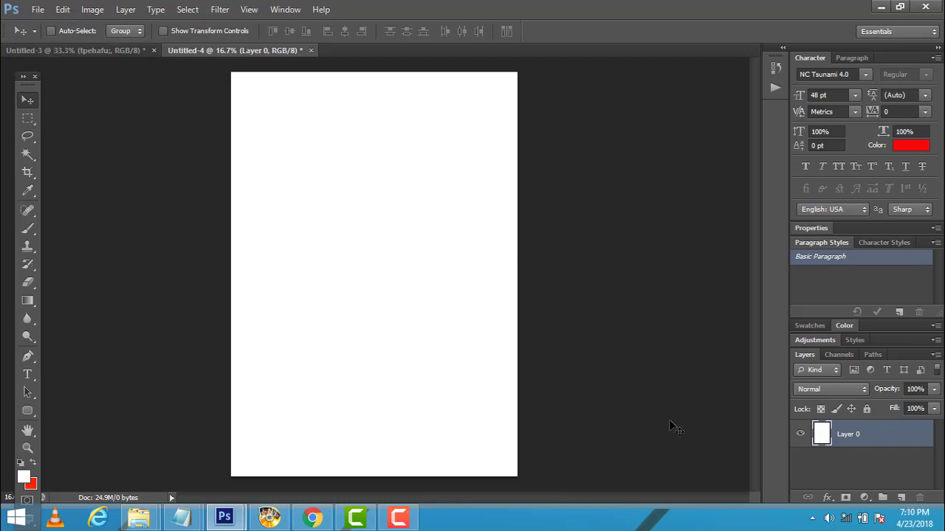
click(62, 14)
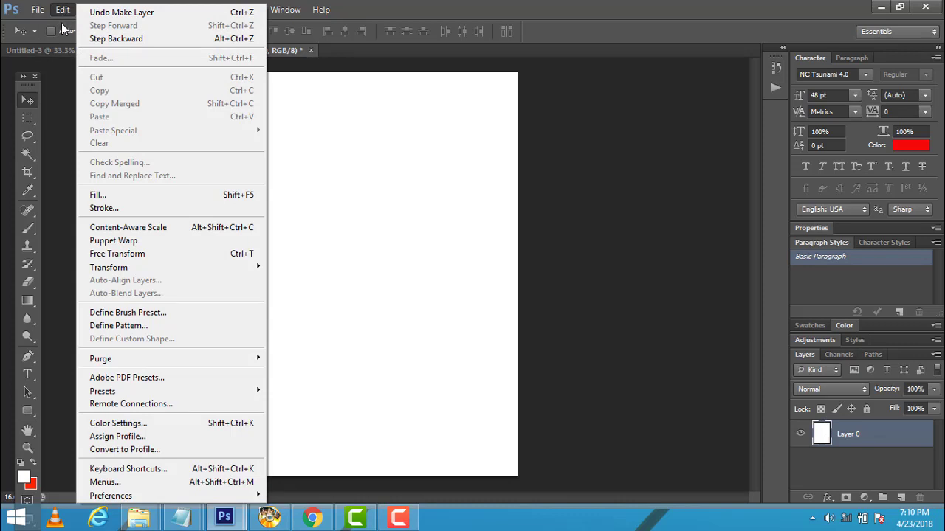
click(63, 87)
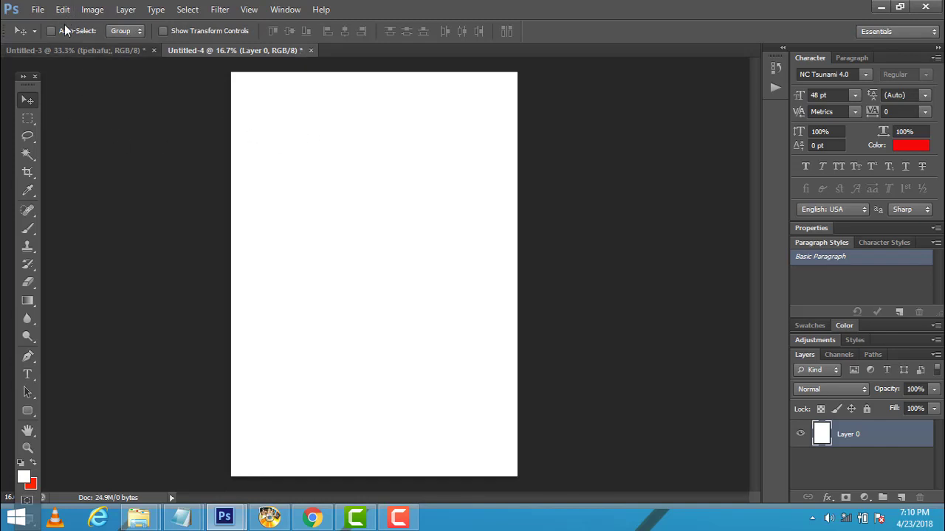
Turn on rulers for the blank A4 document from the View menu.
click(251, 11)
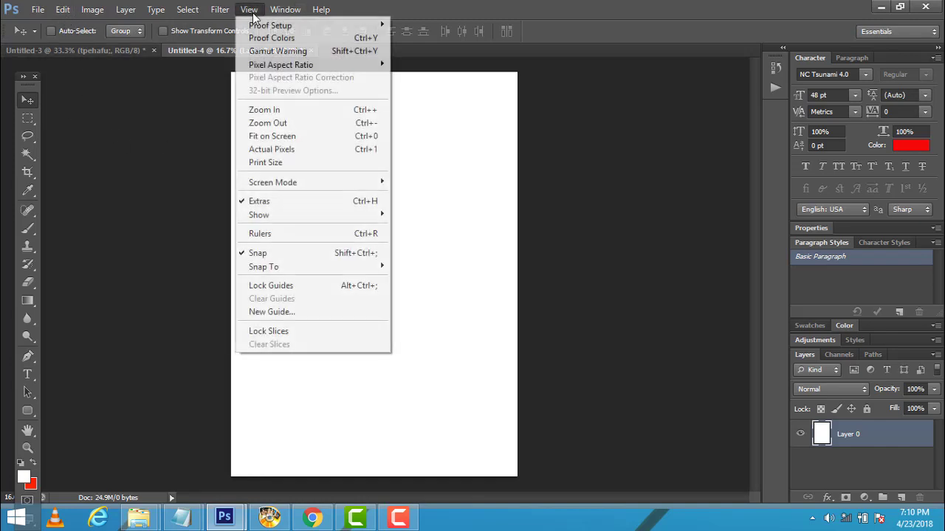
click(272, 234)
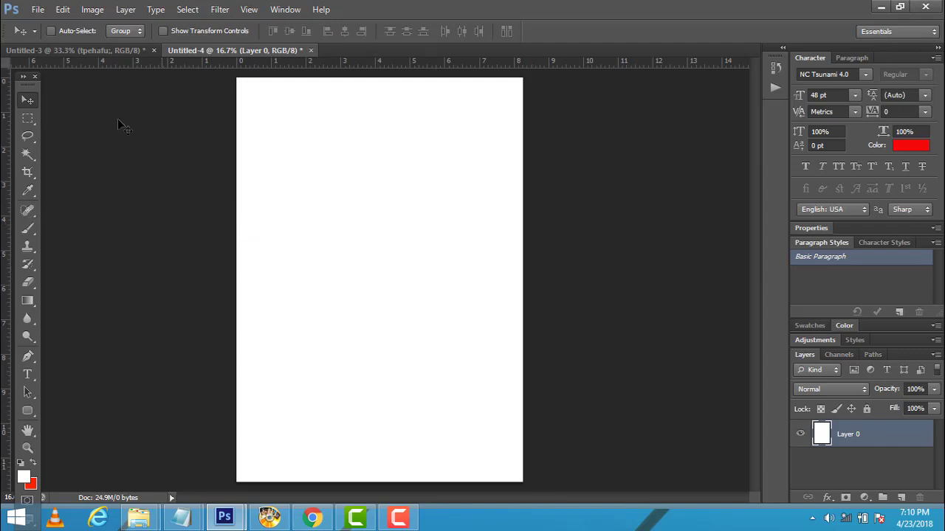
click(256, 11)
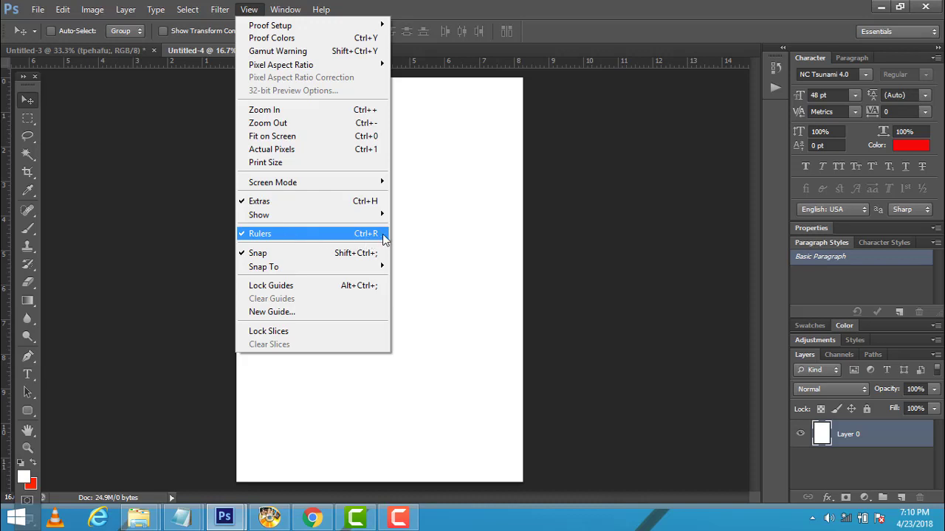
click(435, 243)
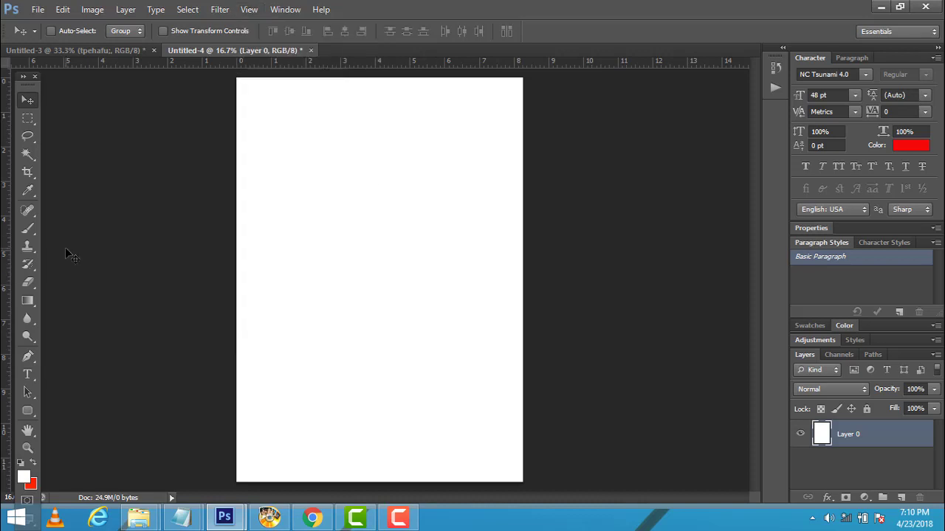
Drag a vertical and a horizontal guide to the centre, using Free Transform's centre point.
click(65, 14)
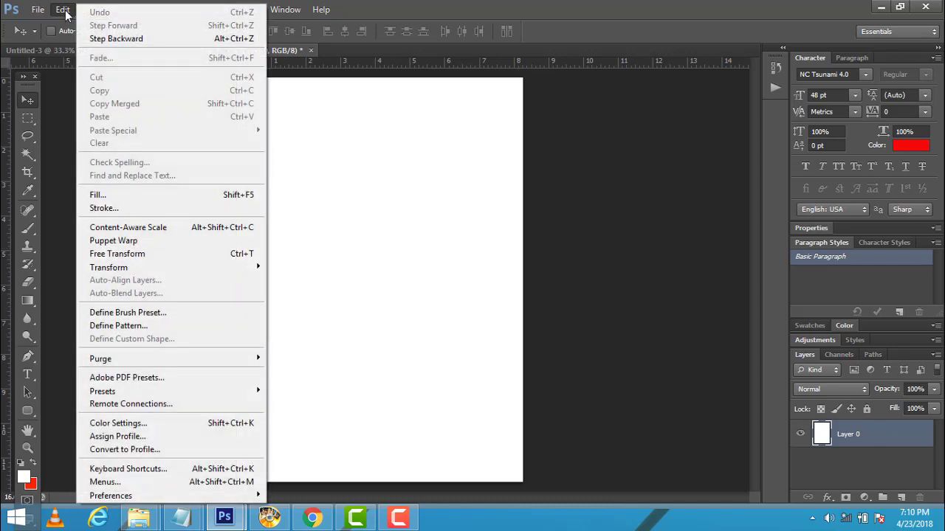
click(146, 254)
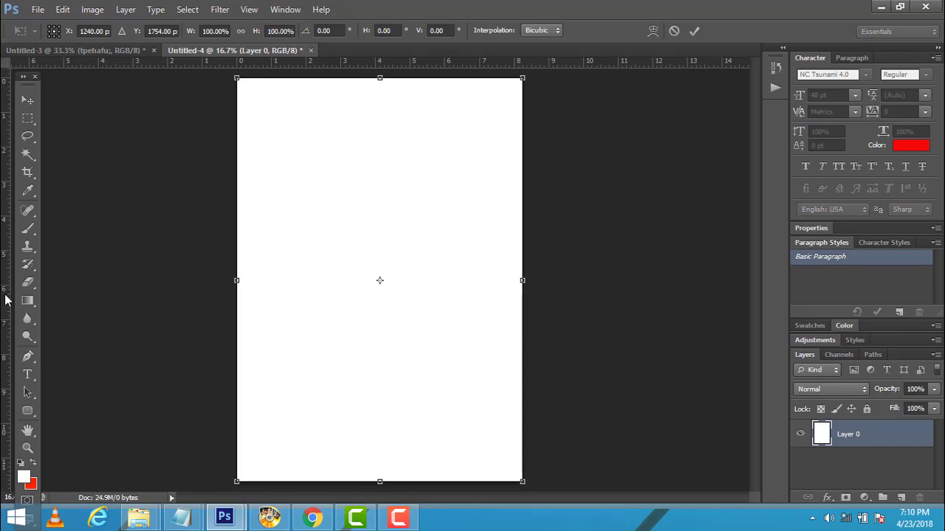
drag(5, 300, 379, 367)
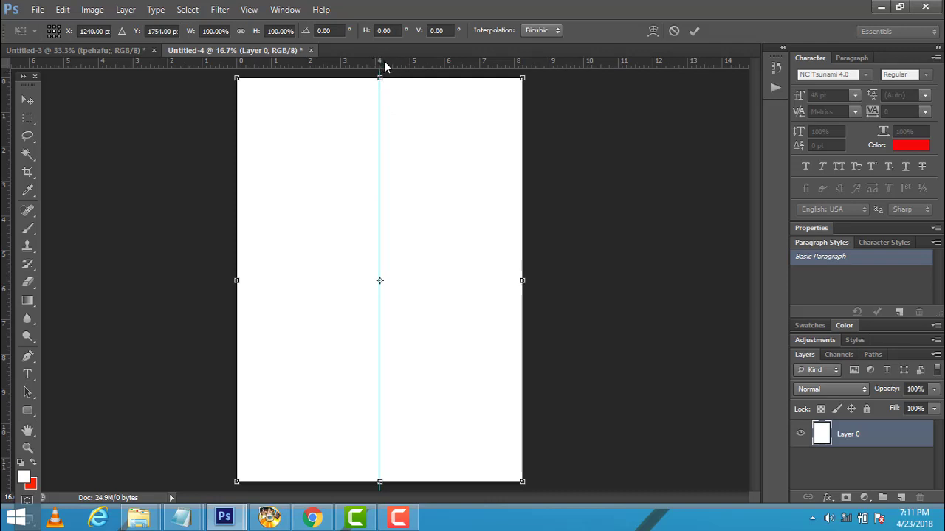
drag(384, 67, 403, 280)
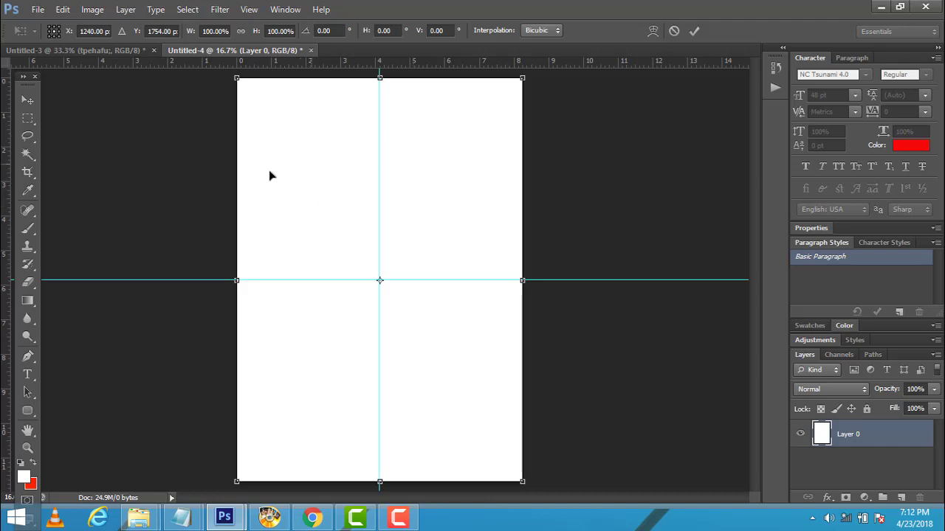
click(28, 101)
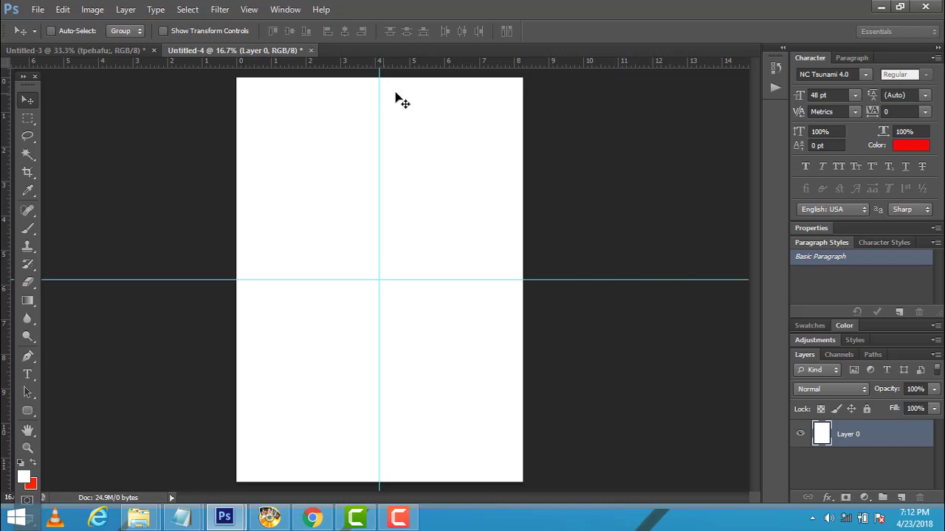
click(73, 49)
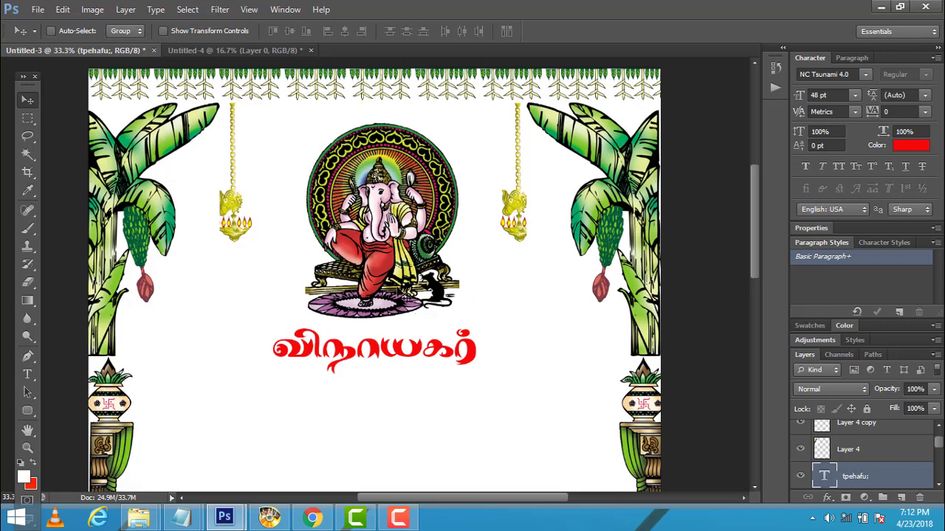
click(201, 52)
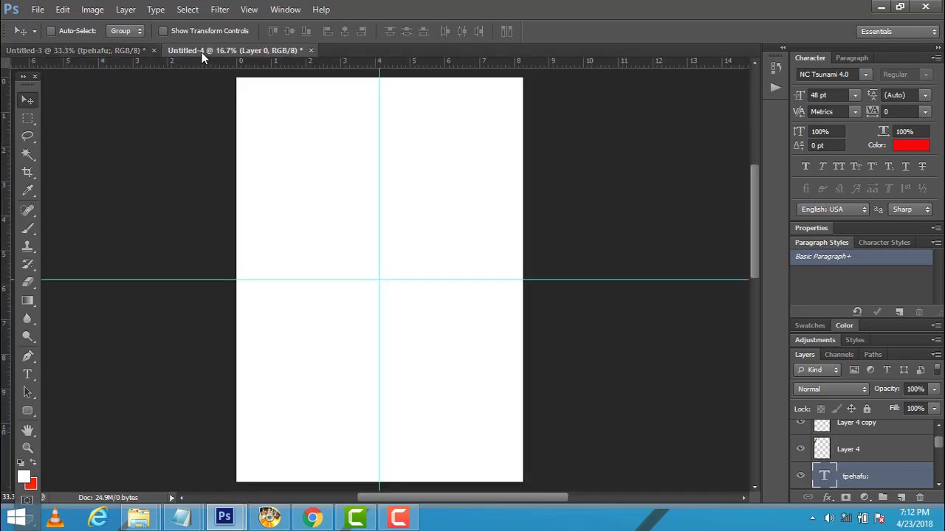
Browse the Open dialog to the Tamil Cliparts folder on Local Disk (E:).
click(37, 9)
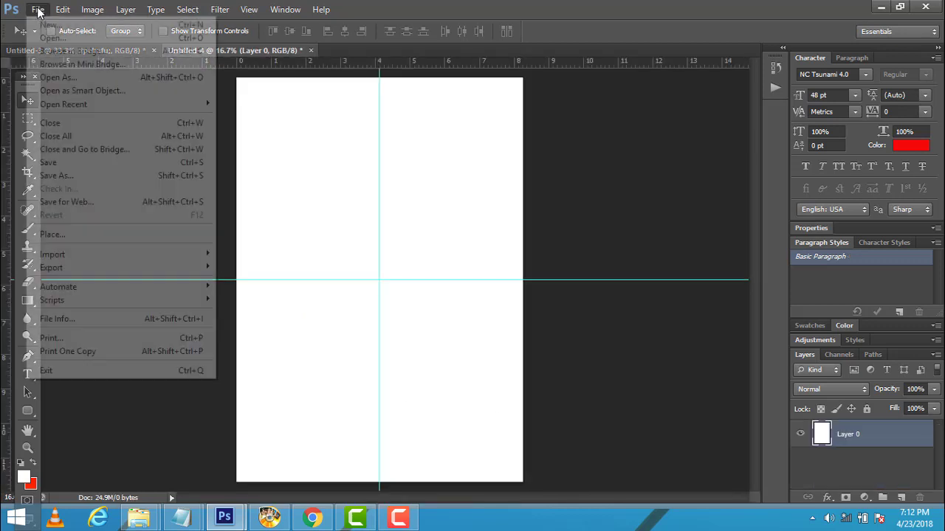
click(52, 38)
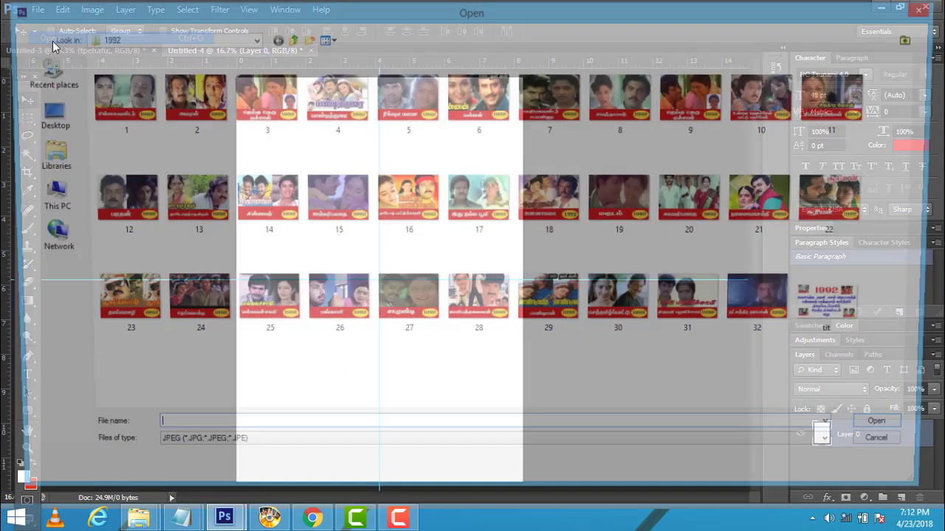
click(290, 40)
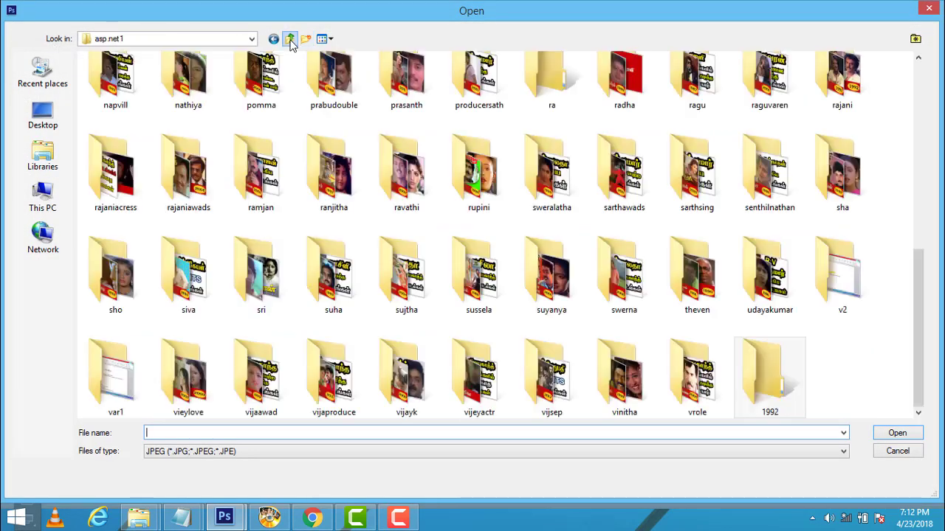
click(291, 41)
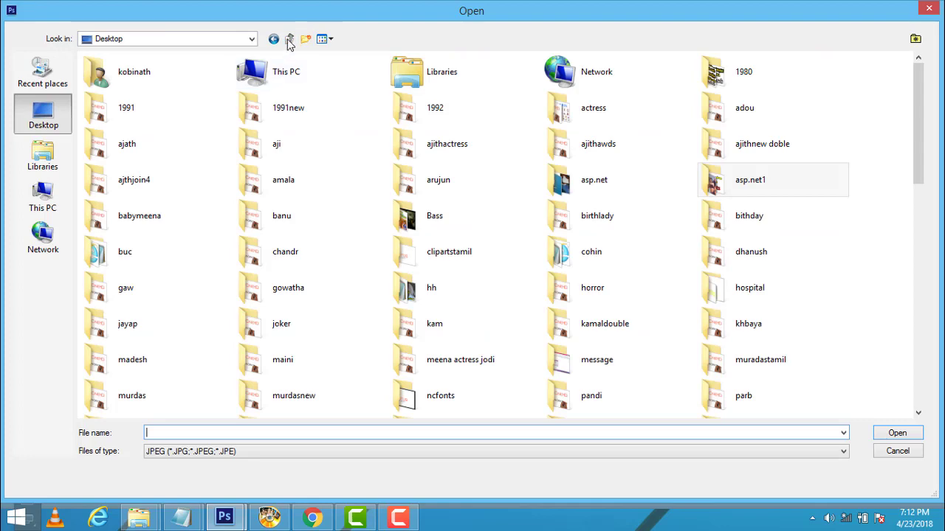
click(251, 40)
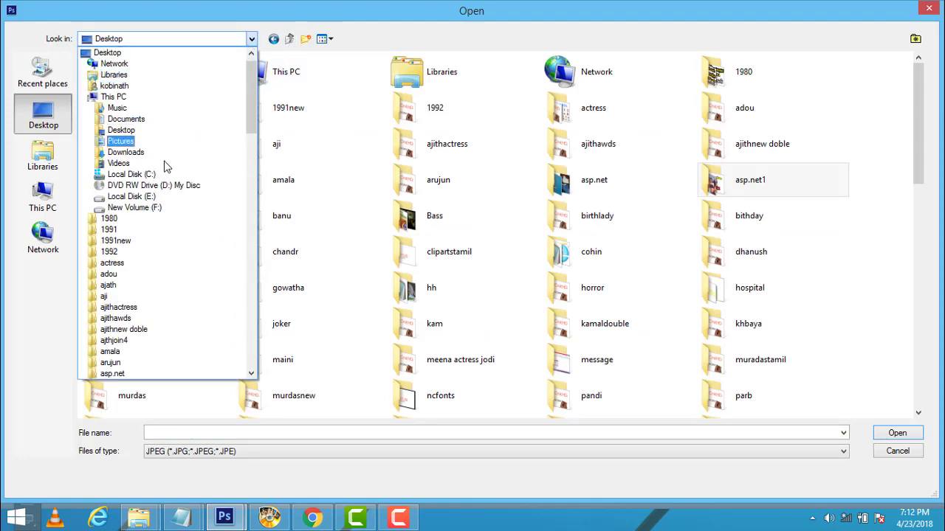
click(154, 198)
click(189, 214)
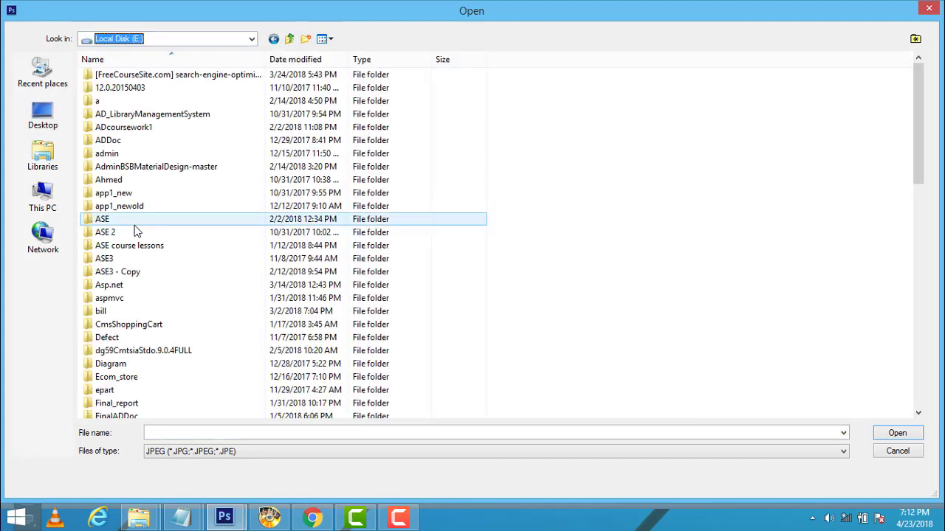
scroll(188, 273, down, 1)
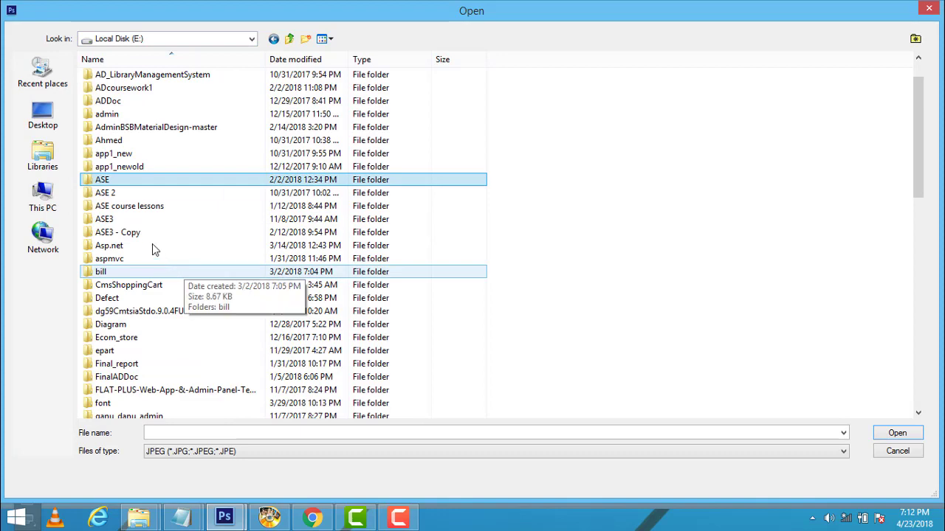
scroll(166, 229, down, 1)
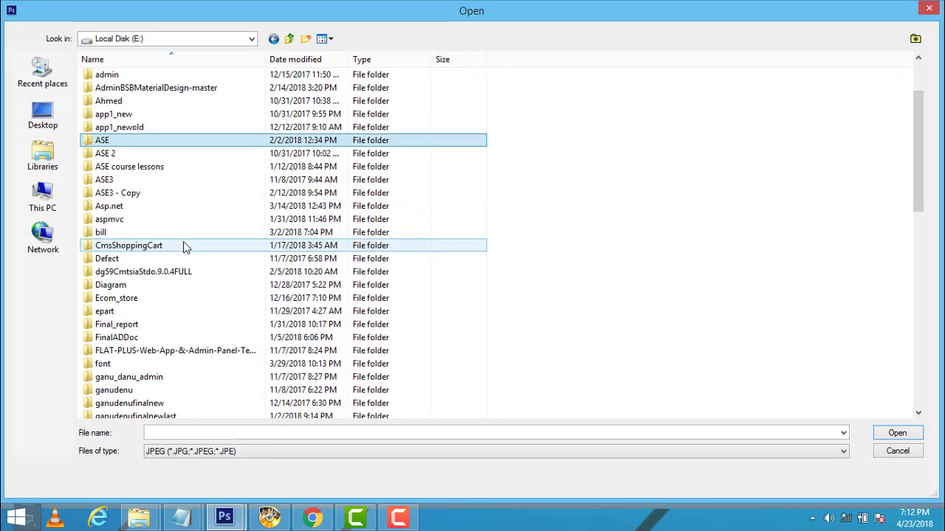
scroll(184, 243, down, 1)
scroll(185, 243, down, 1)
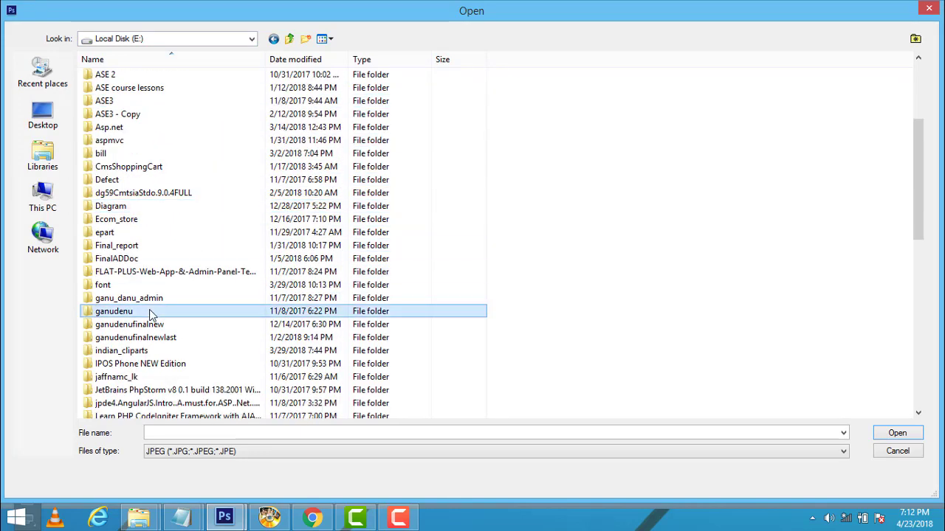
key(t)
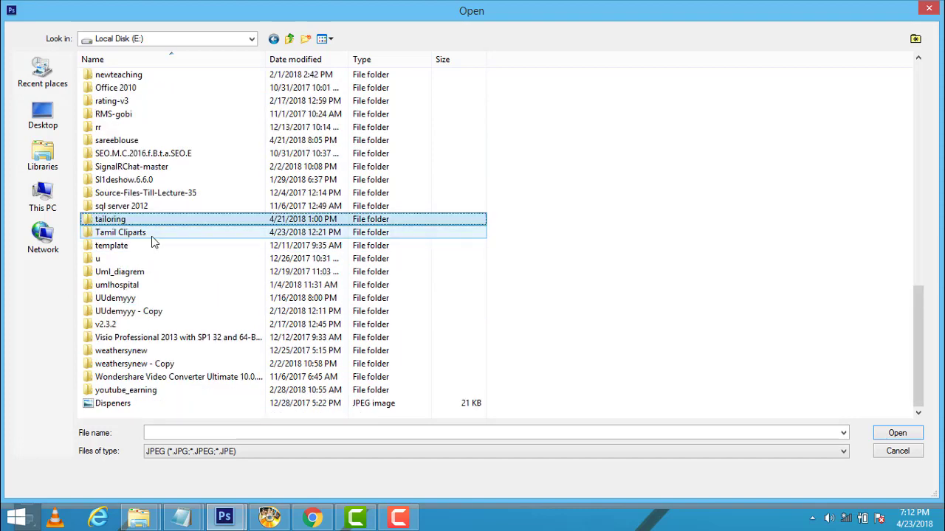
click(167, 233)
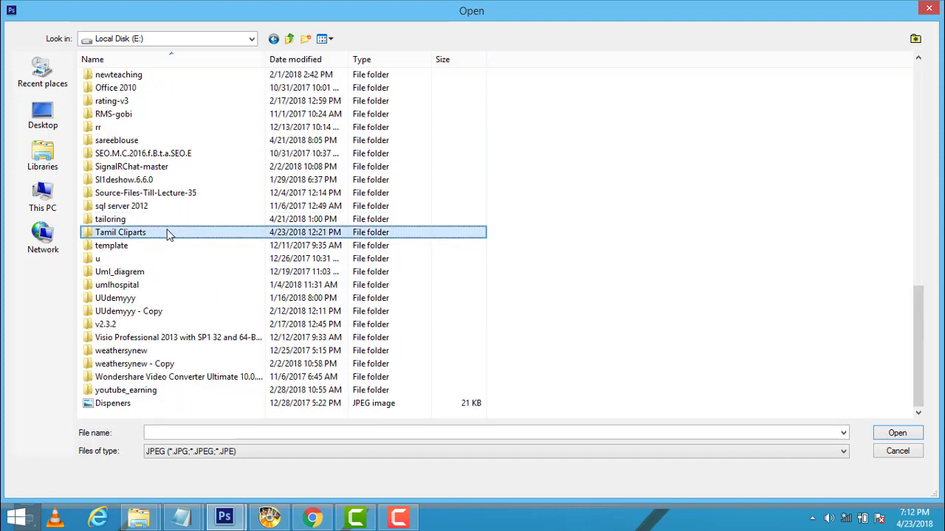
double_click(166, 233)
scroll(526, 166, down, 2)
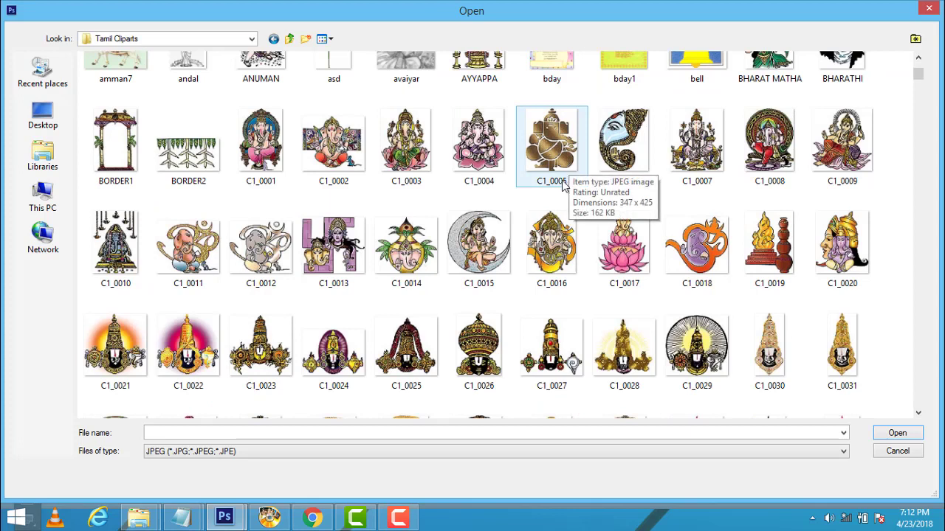
Select the BORDER2 leaf garland image and open it.
click(194, 170)
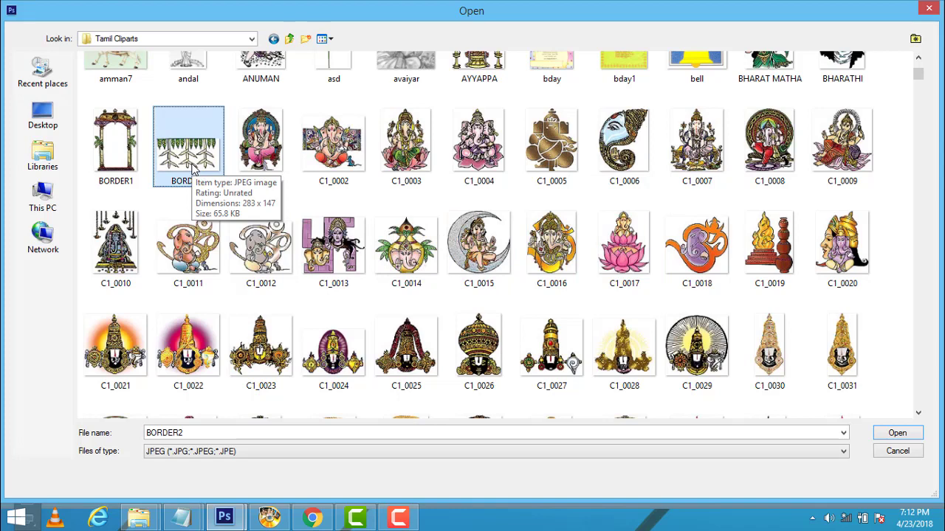
click(122, 153)
click(193, 161)
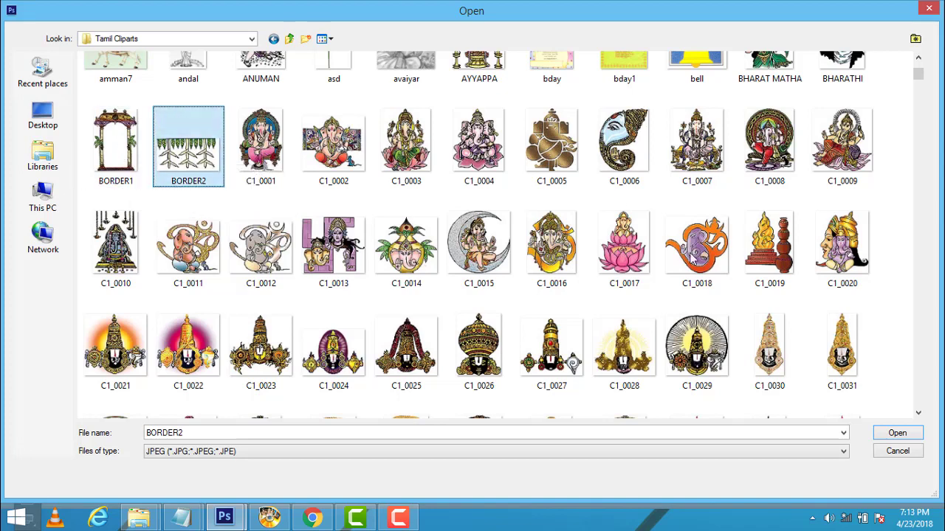
scroll(521, 260, down, 3)
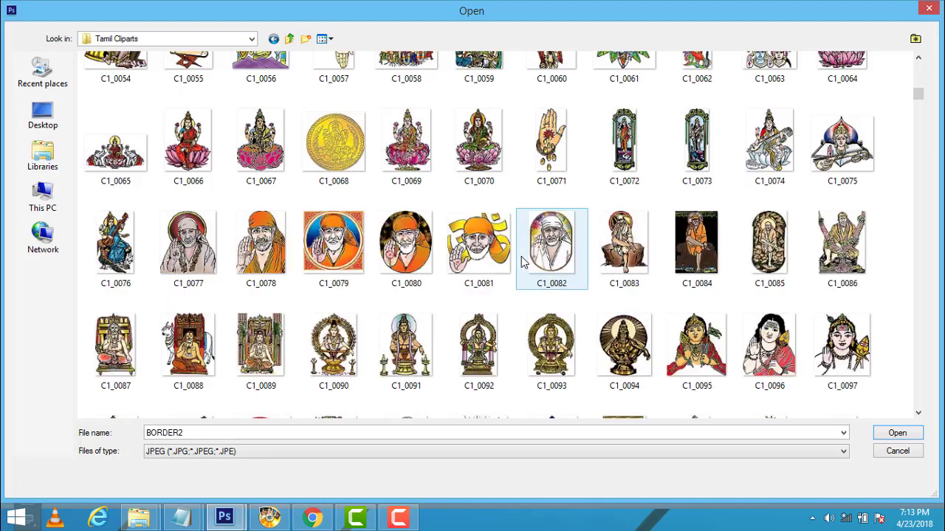
scroll(521, 262, up, 5)
scroll(521, 263, up, 2)
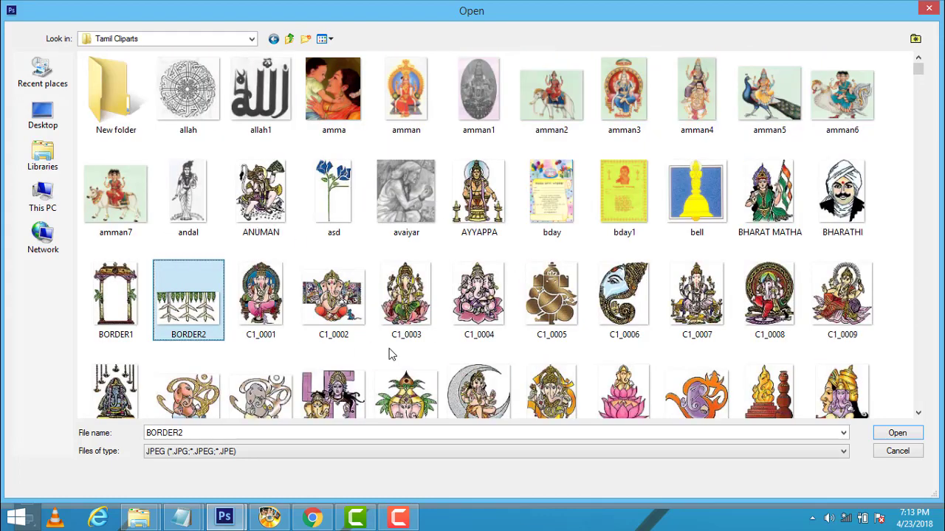
click(880, 437)
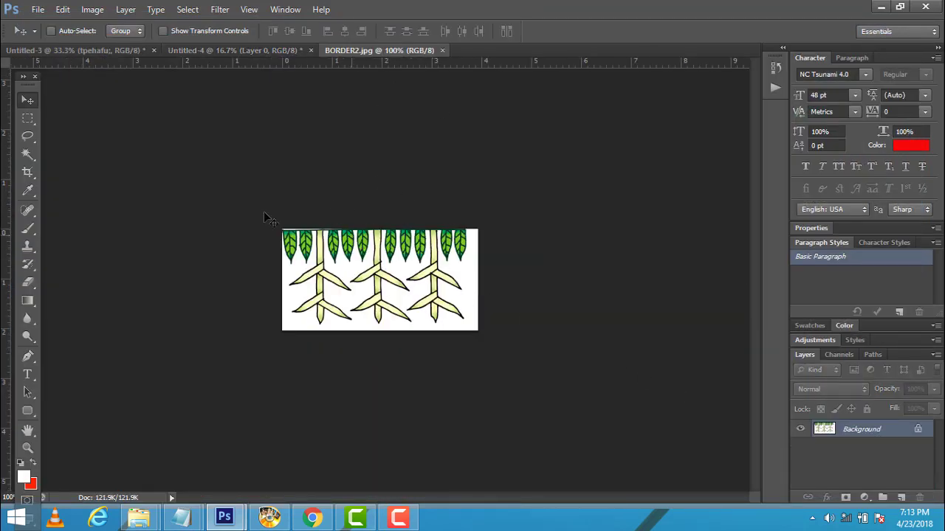
Open C1_0008.JPG, the seated Ganesha with mouse, from Tamil Cliparts.
click(35, 14)
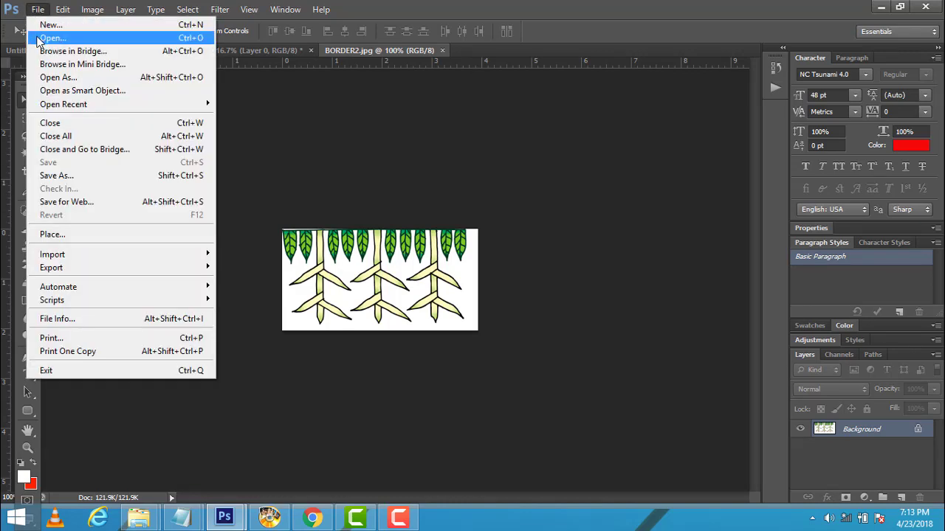
click(51, 38)
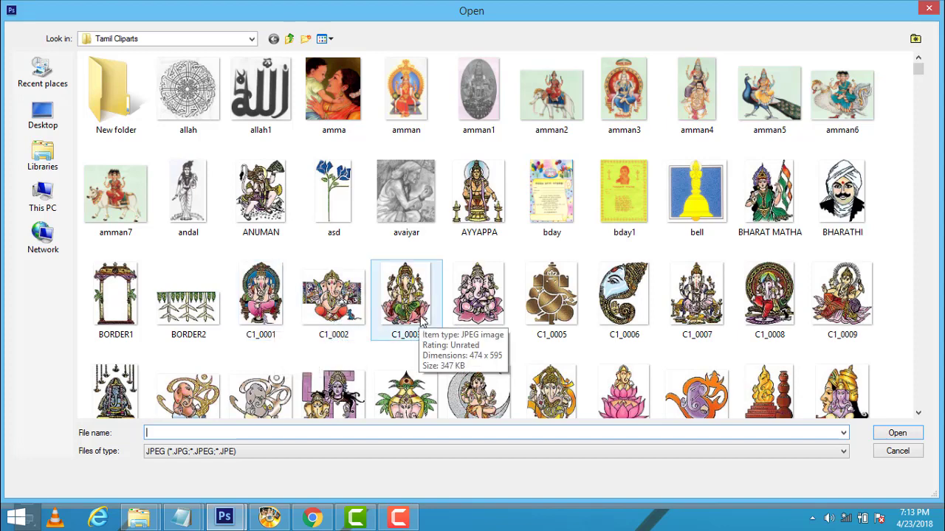
click(546, 386)
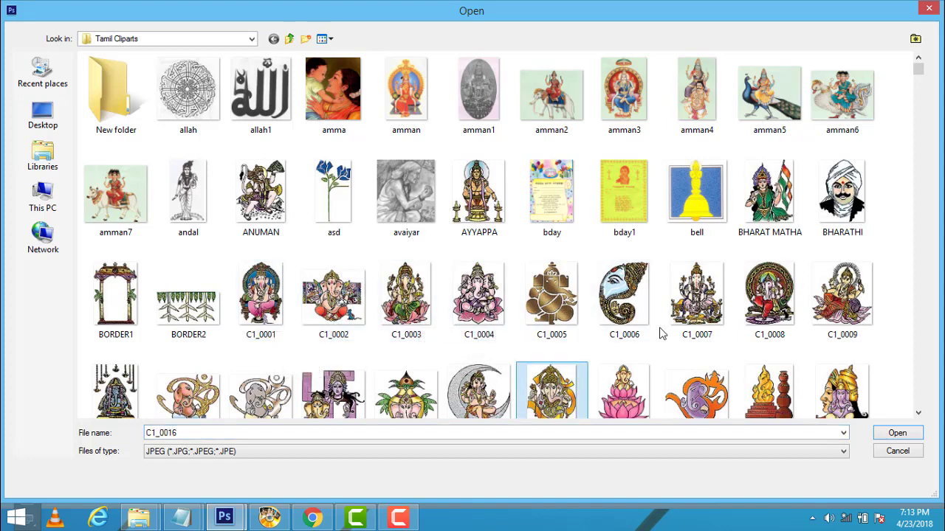
click(783, 277)
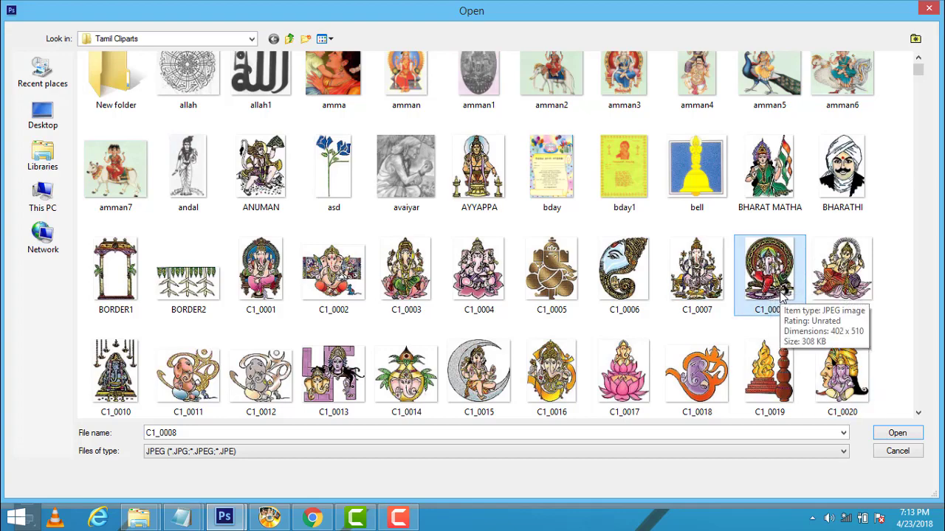
click(896, 433)
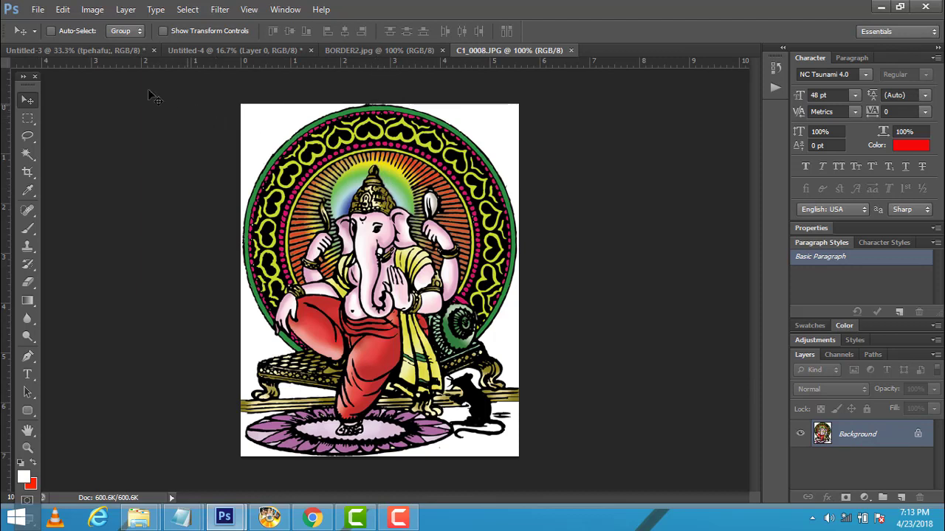
Drag BORDER2 and C1_0008 onto Untitled-4 as Layers 1 and 2, closing each source.
click(221, 52)
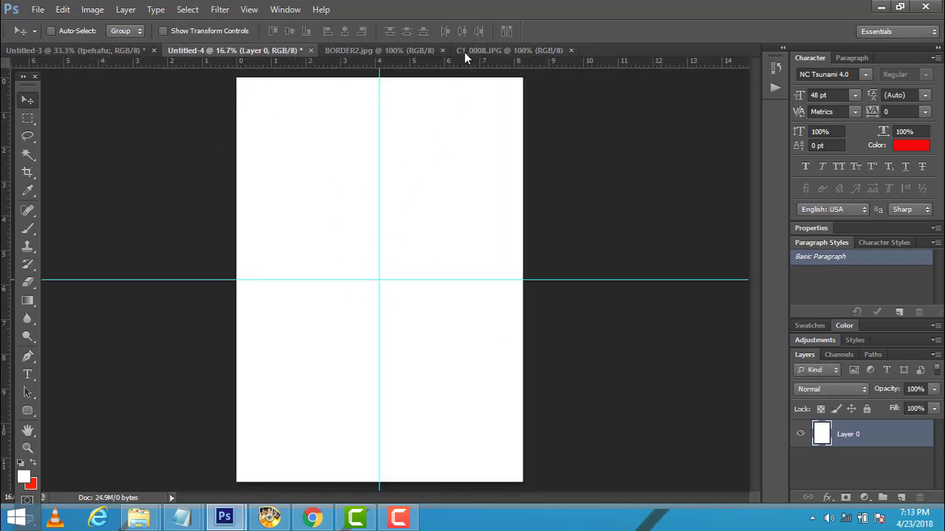
drag(466, 49, 500, 111)
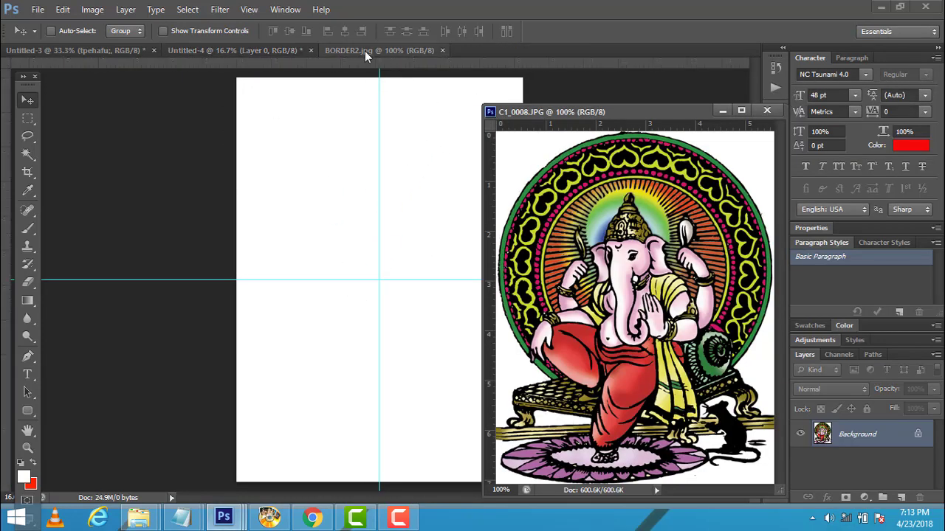
drag(365, 51, 497, 184)
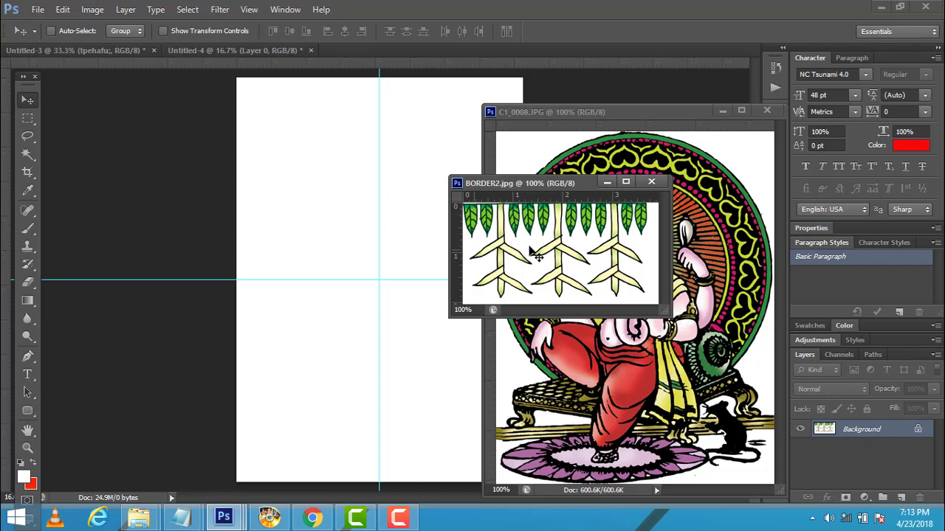
drag(515, 248, 326, 183)
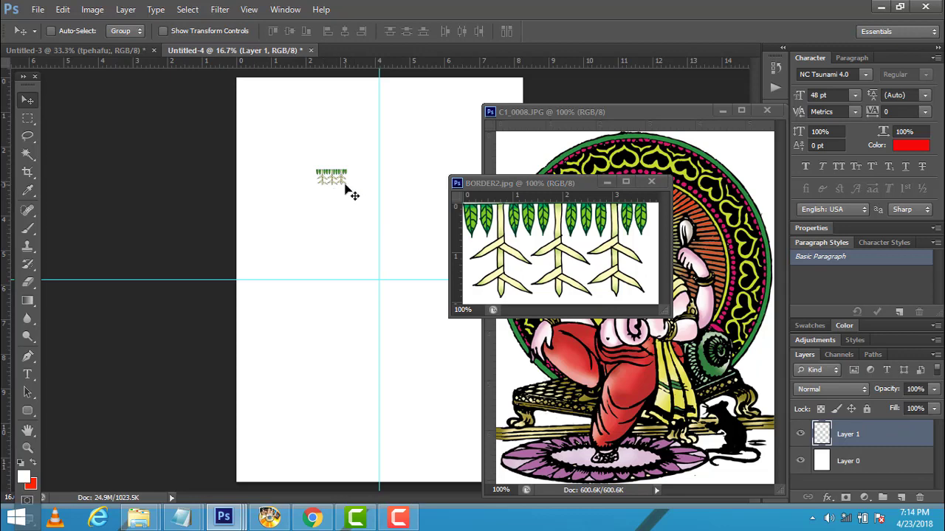
click(650, 182)
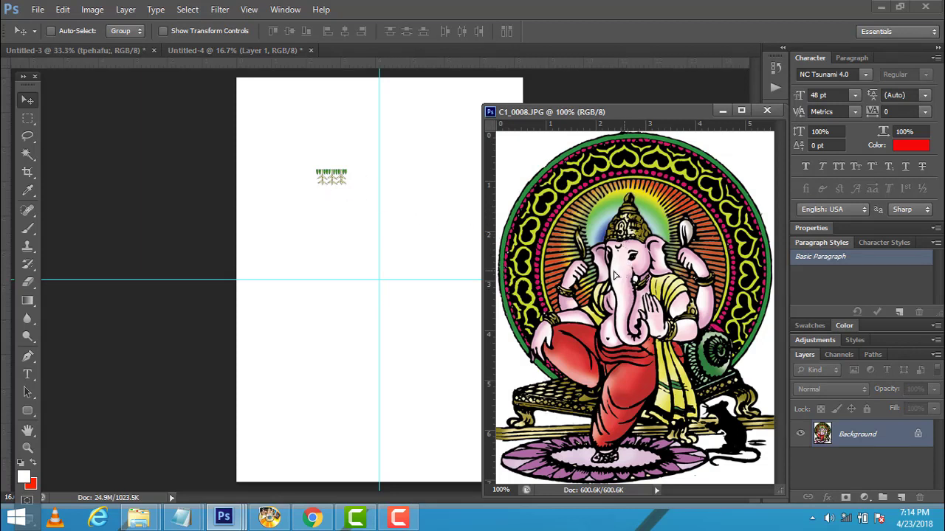
drag(626, 266, 381, 246)
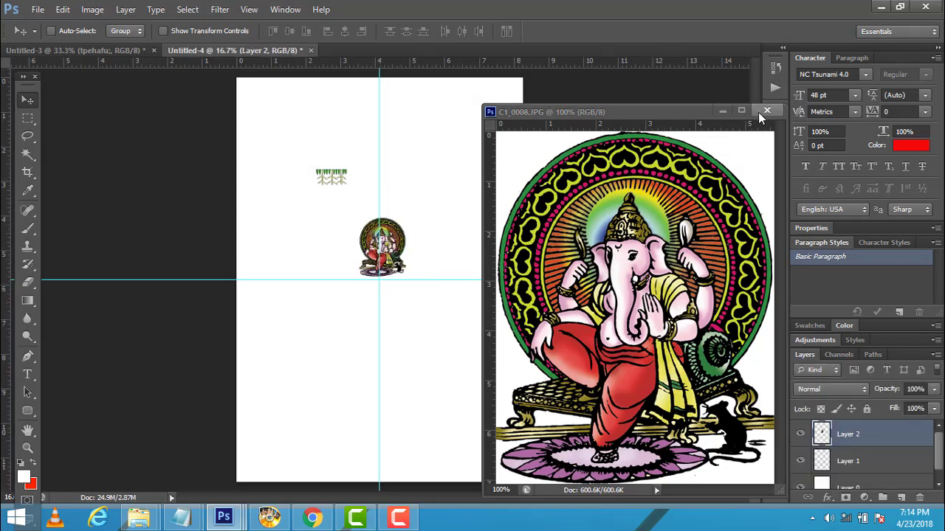
click(765, 112)
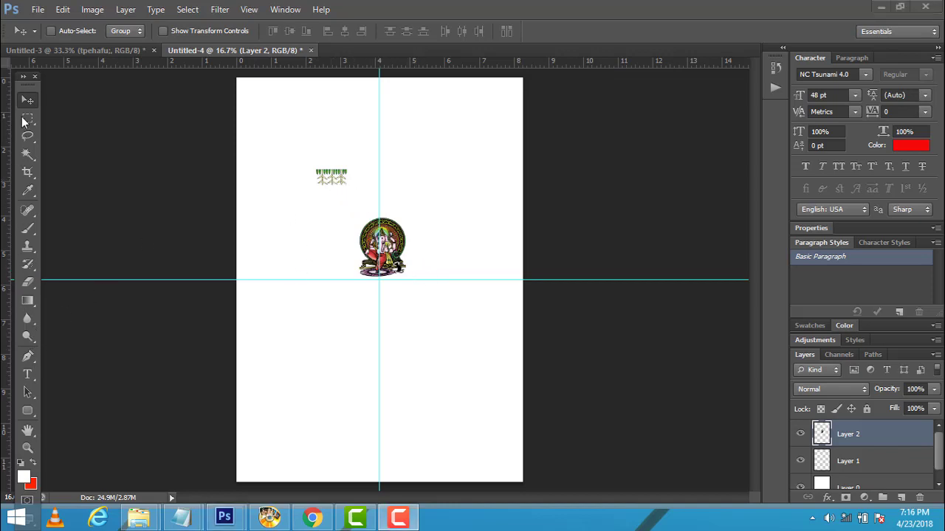
Zoom the invitation page from 16.7% to 33.3% and scroll up.
drag(26, 92, 31, 87)
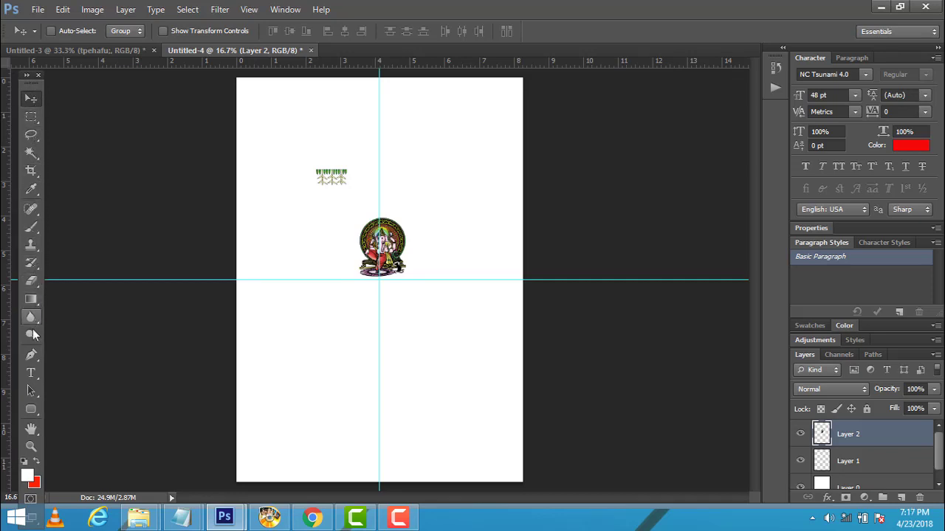
click(31, 447)
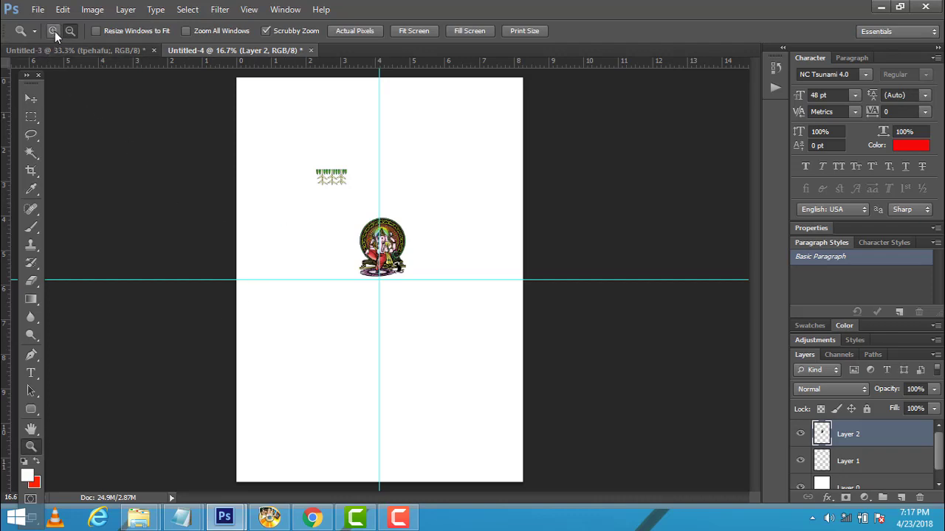
click(310, 98)
click(405, 141)
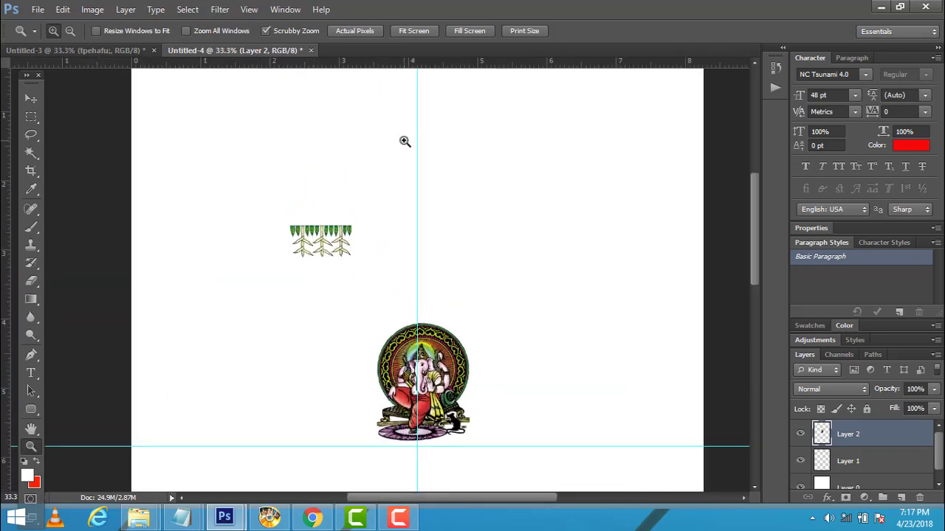
scroll(537, 228, up, 1)
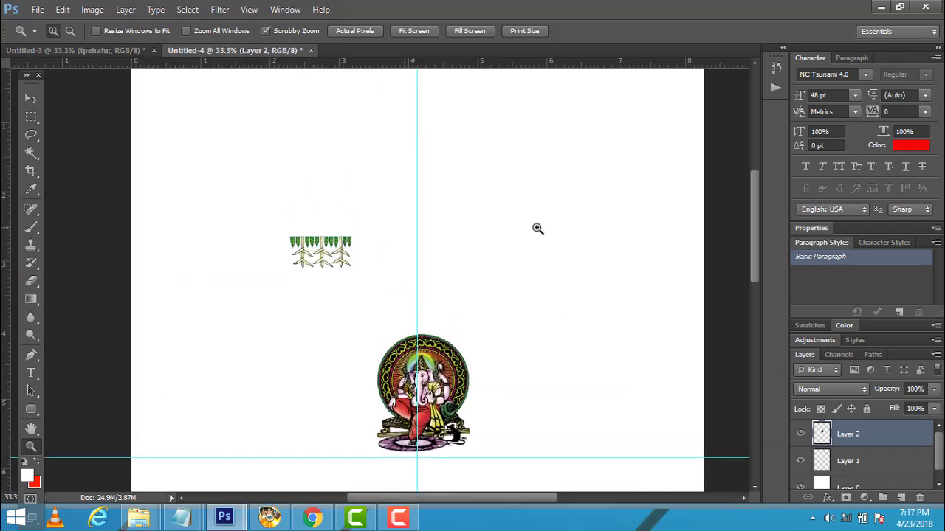
scroll(538, 228, up, 1)
scroll(536, 228, up, 1)
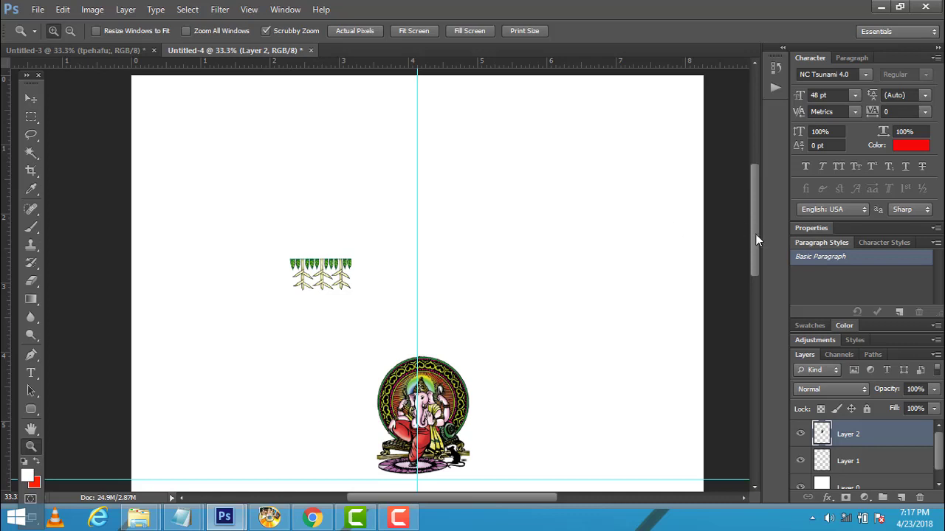
scroll(754, 233, up, 1)
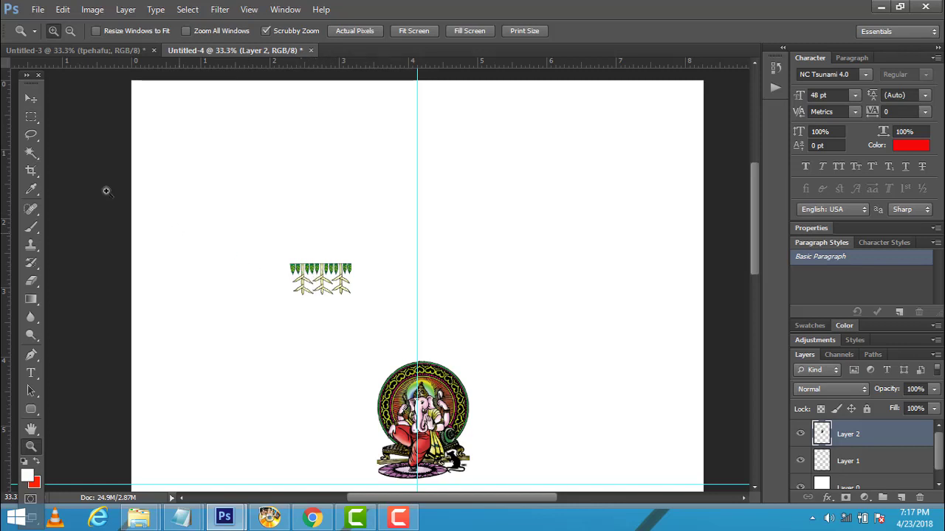
Nudge Ganesha up-left and move the leaf garland into the page's top-left corner.
click(31, 98)
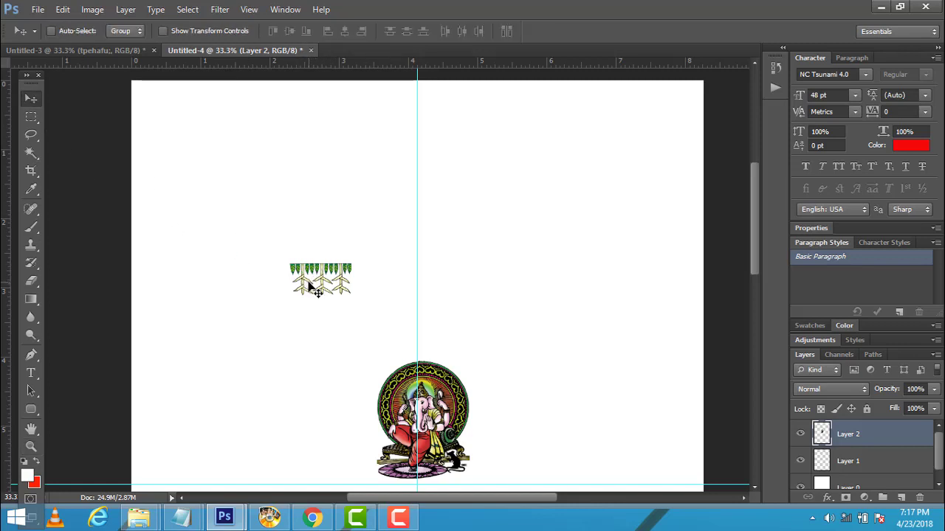
drag(318, 289, 297, 268)
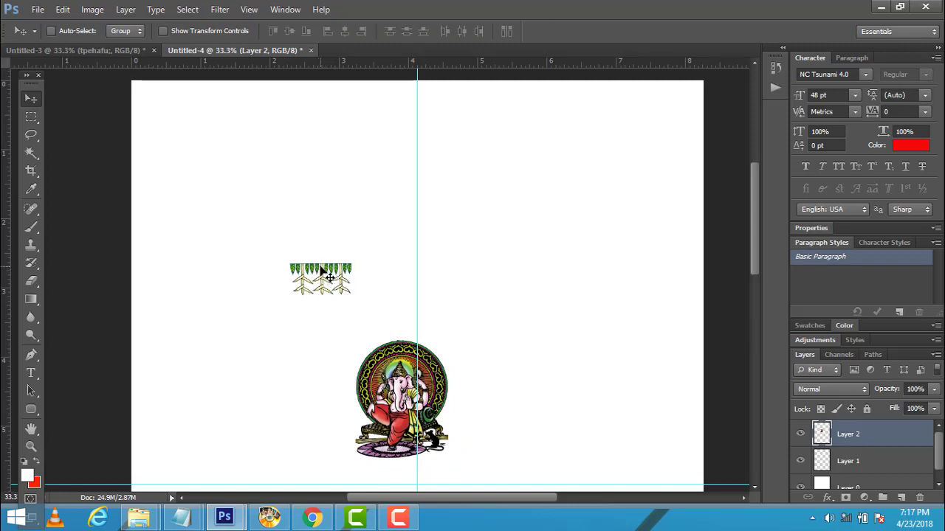
right_click(341, 276)
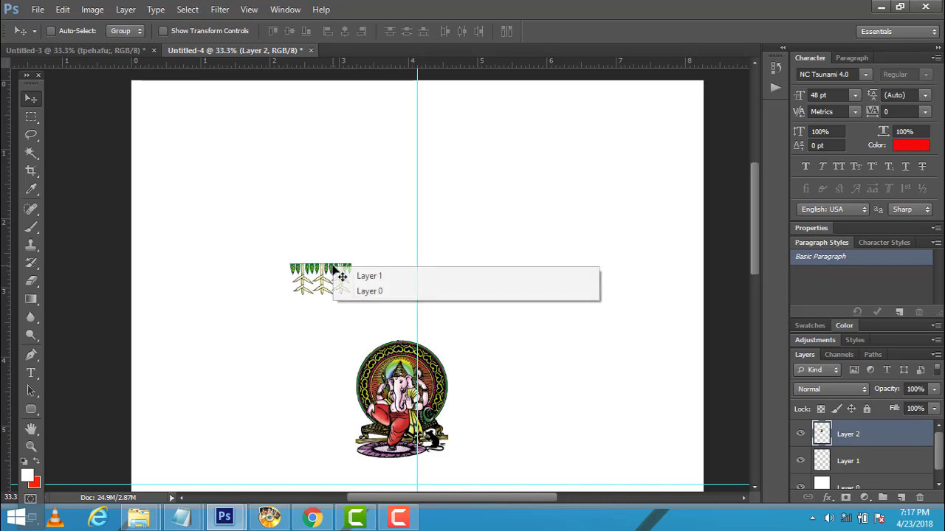
click(354, 277)
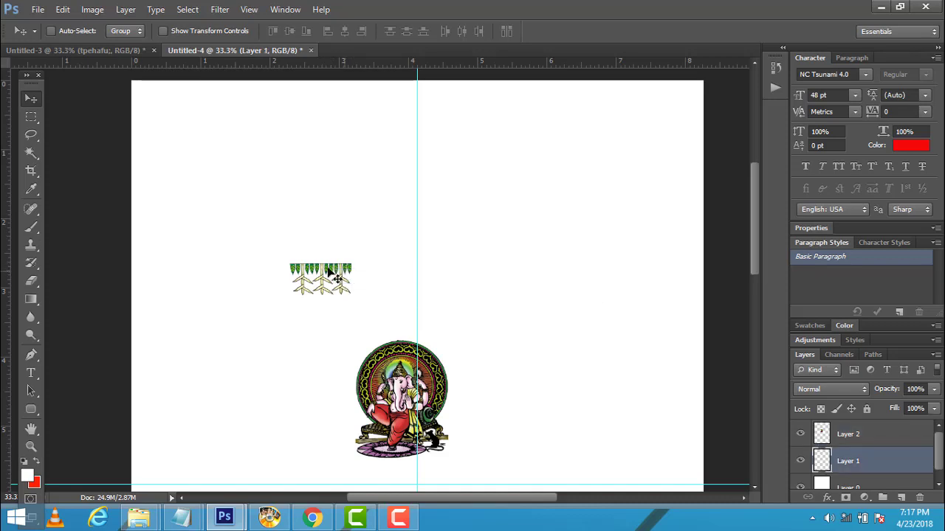
mouse_move(323, 277)
mouse_down()
mouse_move(216, 140)
mouse_move(162, 98)
mouse_up()
Zoom in to 66.7% on the garland at the top-left corner.
click(31, 447)
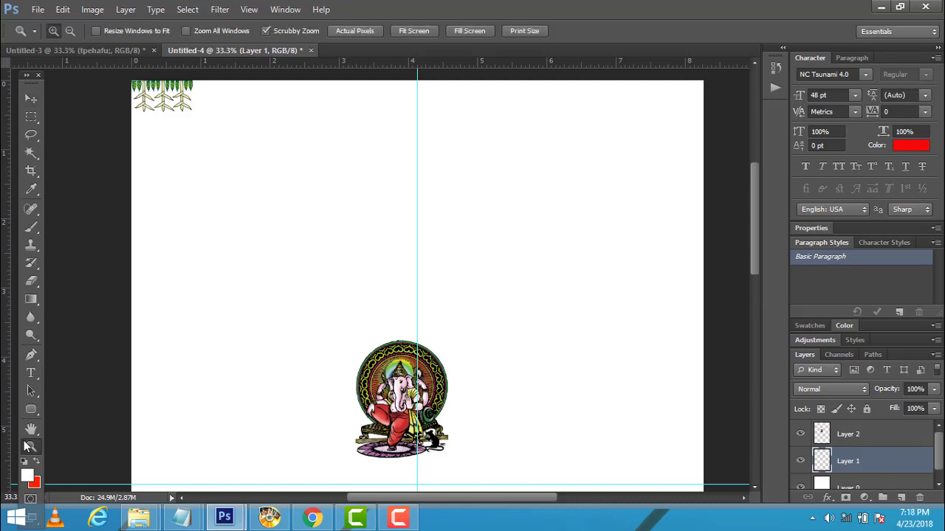
click(144, 80)
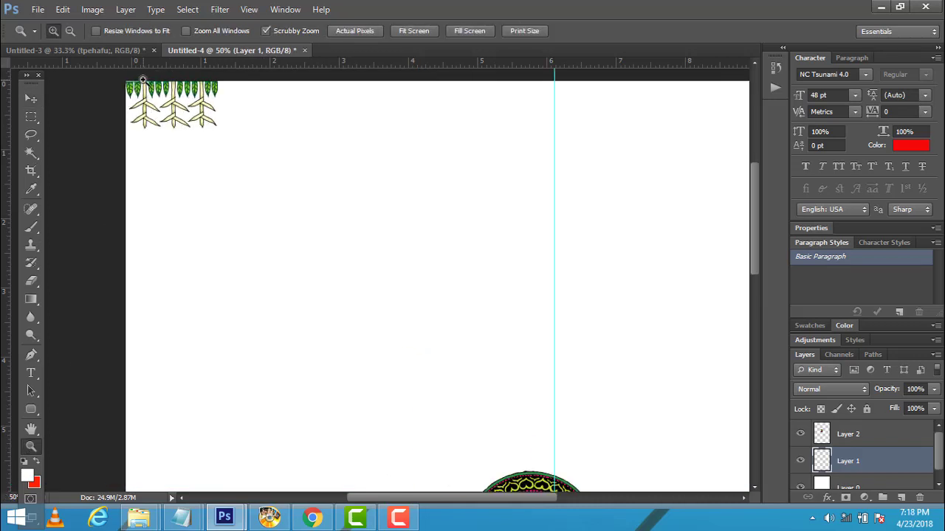
click(143, 79)
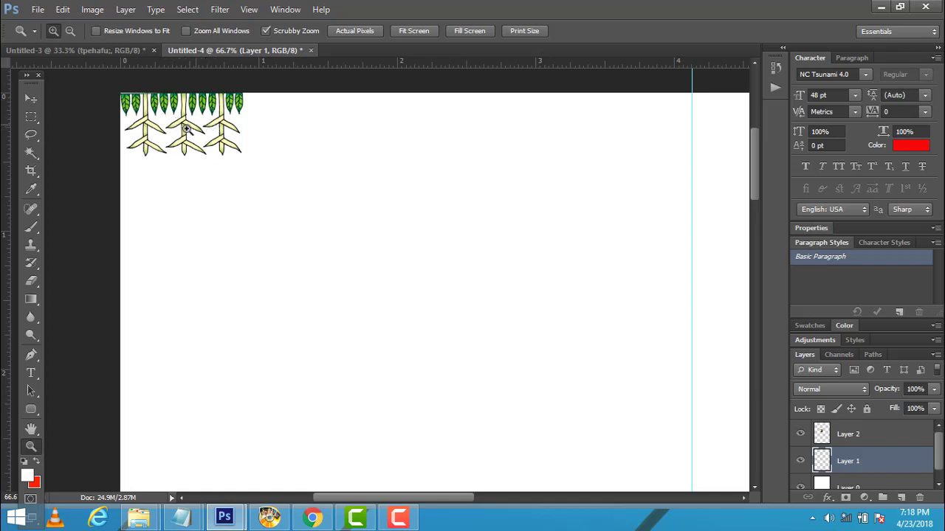
Pick the Move tool and toggle Layer 1's visibility to confirm it holds the leaf garland.
drag(381, 498, 529, 493)
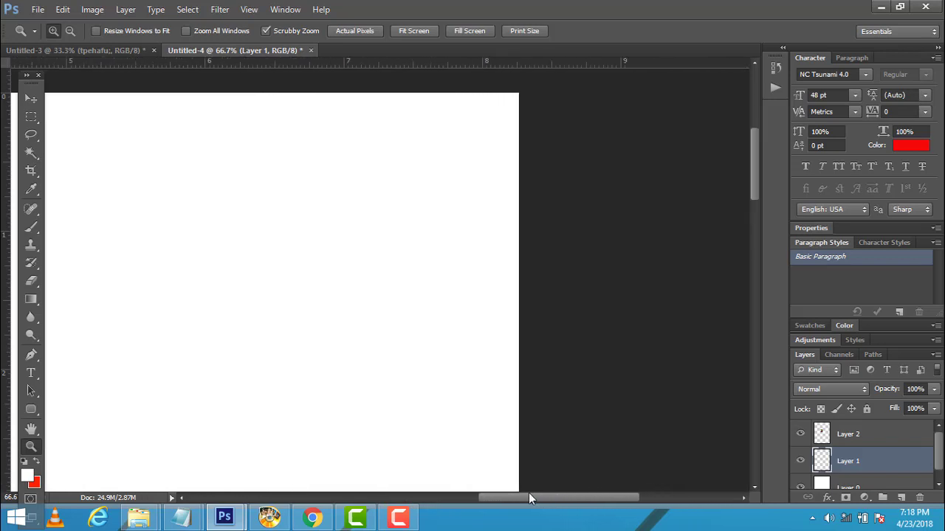
drag(529, 493, 386, 472)
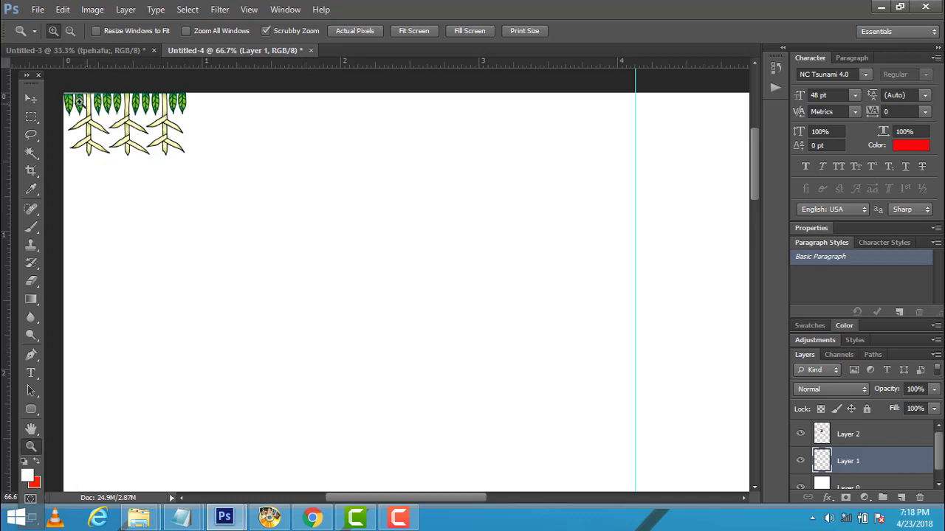
click(30, 98)
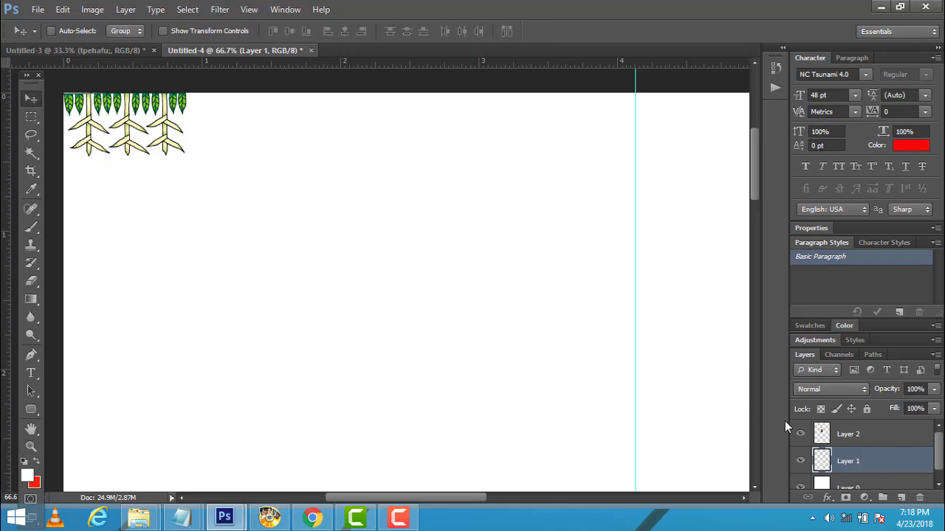
click(801, 461)
Make three copies of the garland layer, shifting each one right along the top edge.
drag(897, 463, 899, 499)
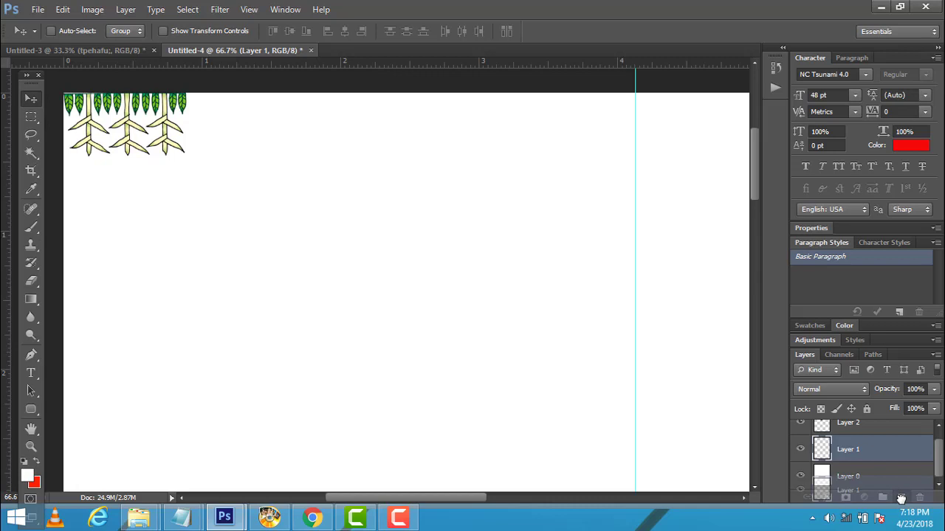
drag(900, 499, 900, 500)
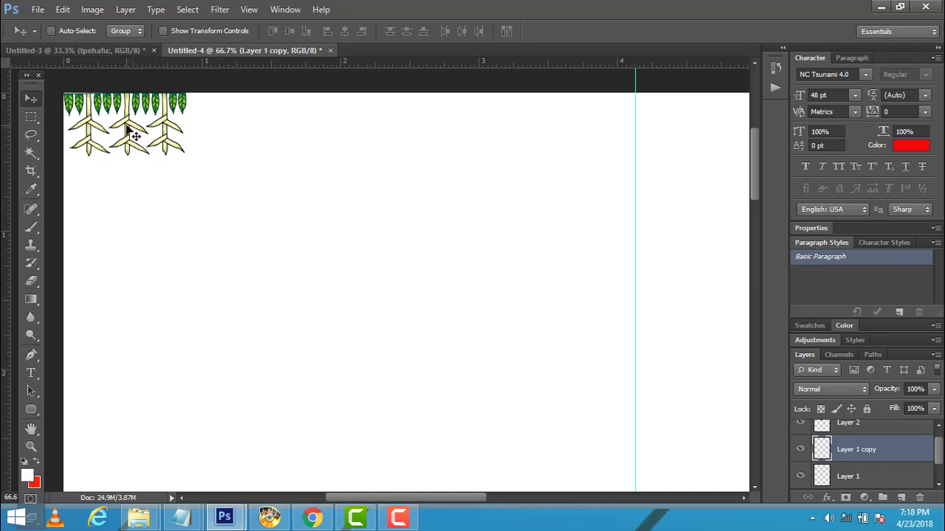
drag(127, 127, 260, 132)
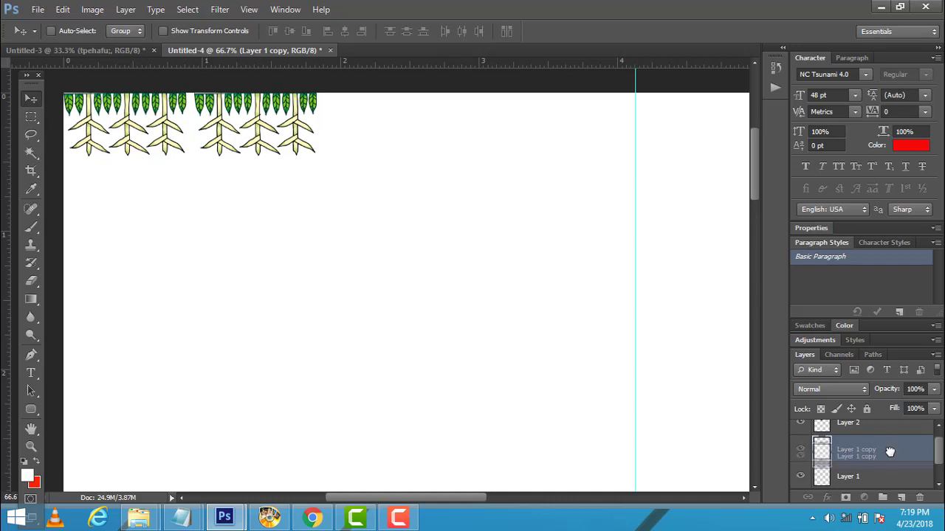
drag(892, 448, 901, 496)
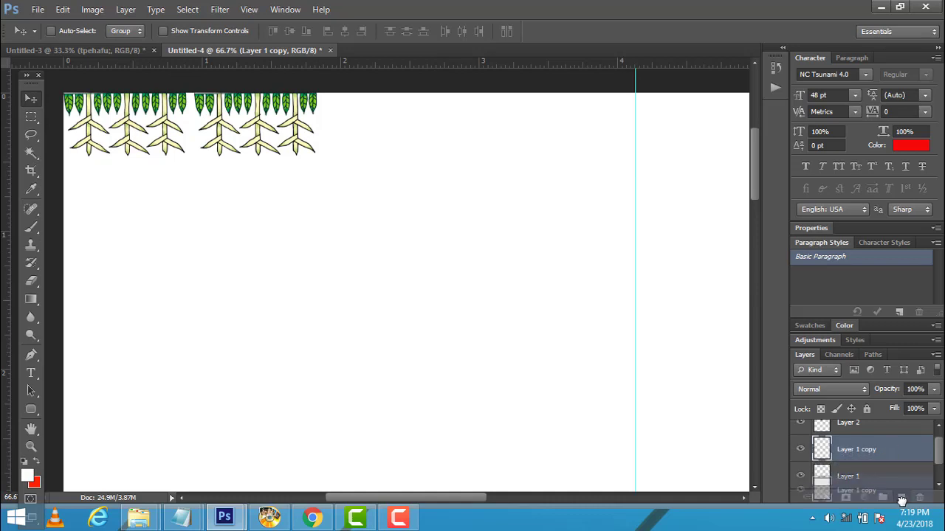
drag(901, 500, 901, 501)
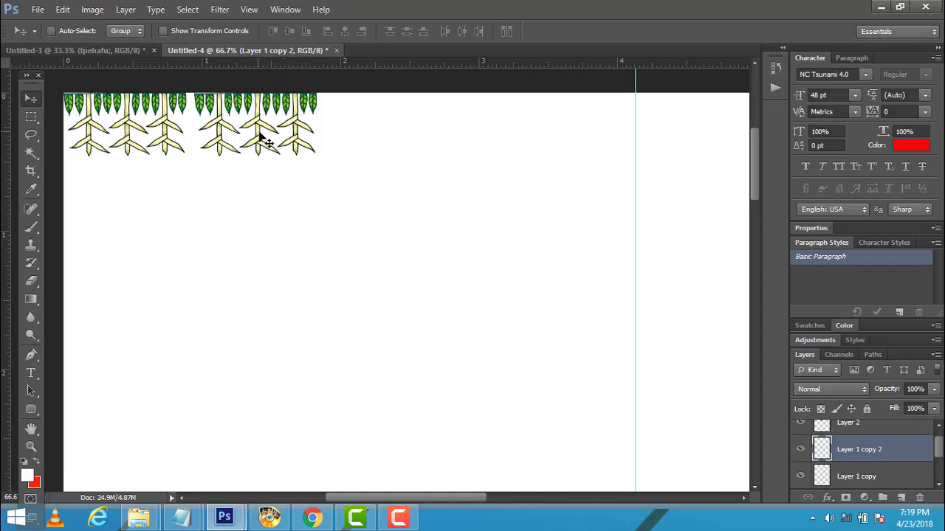
drag(259, 137, 405, 158)
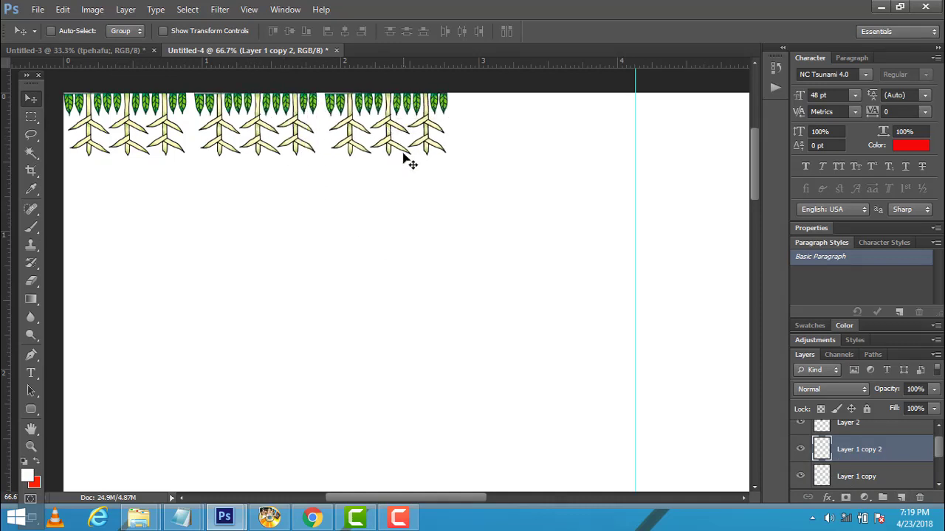
drag(908, 450, 900, 497)
drag(448, 500, 498, 499)
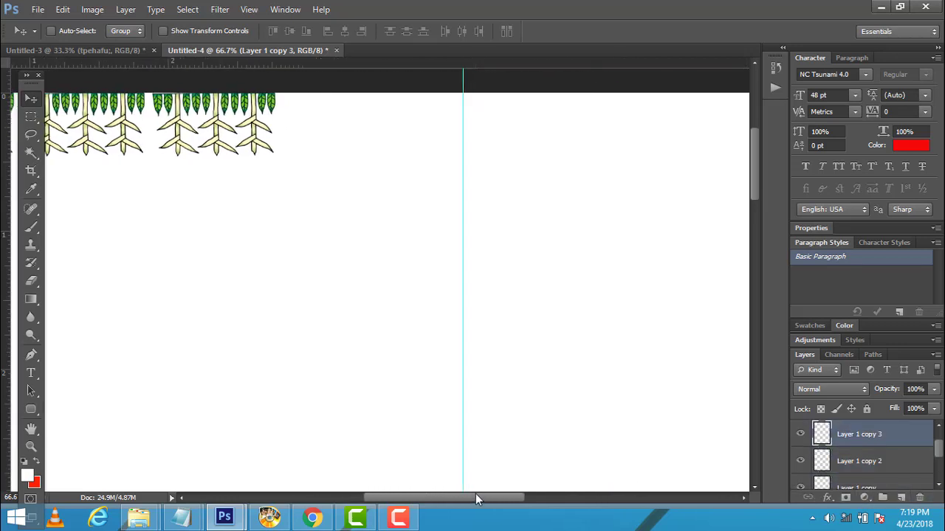
drag(169, 122, 300, 134)
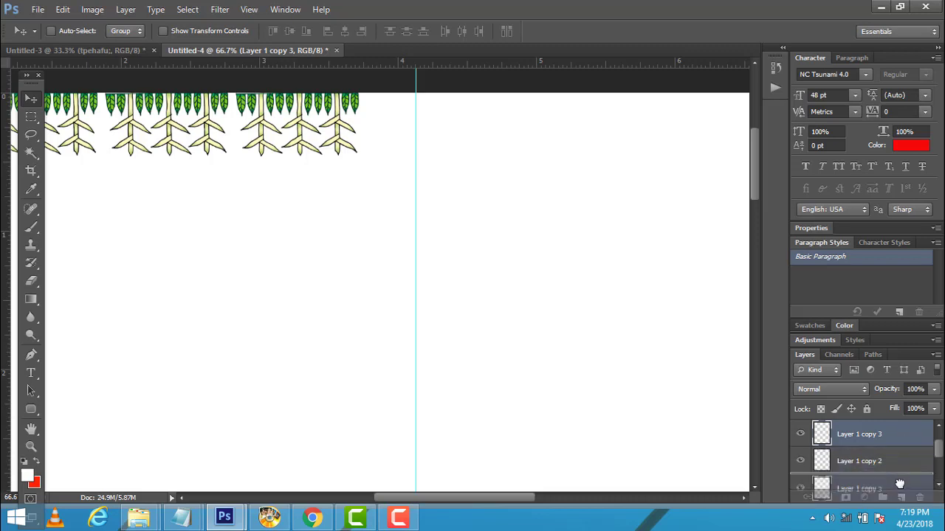
Add garland copies up to Layer 1 copy 8, extending the row to the right edge.
drag(907, 435, 900, 497)
drag(301, 137, 431, 137)
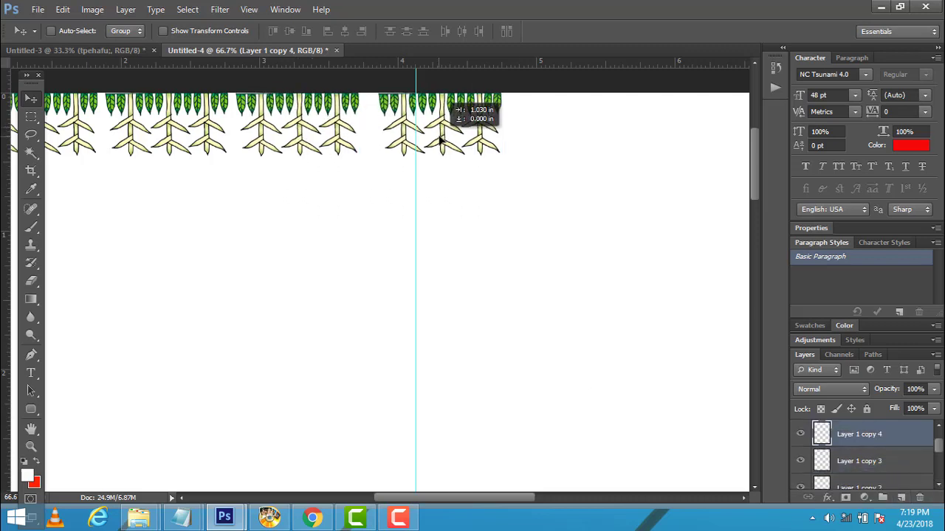
drag(530, 496, 561, 497)
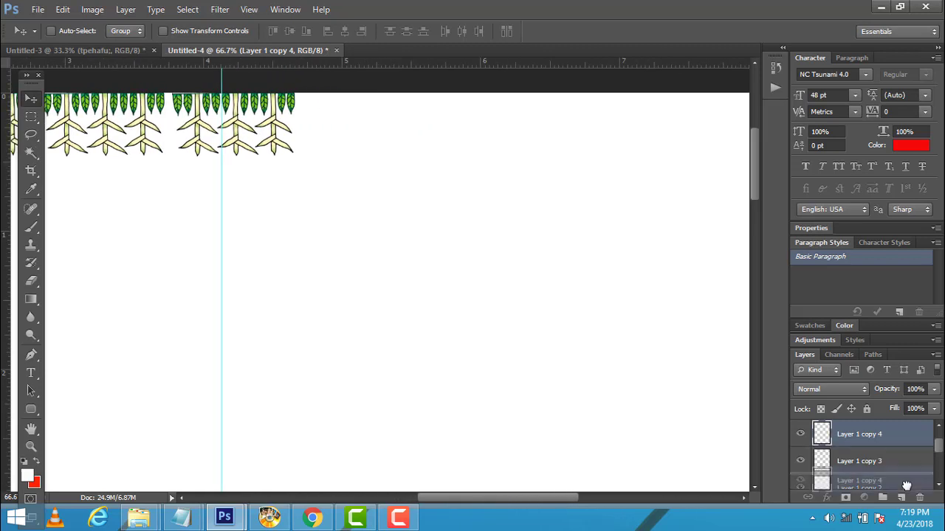
drag(911, 443, 900, 498)
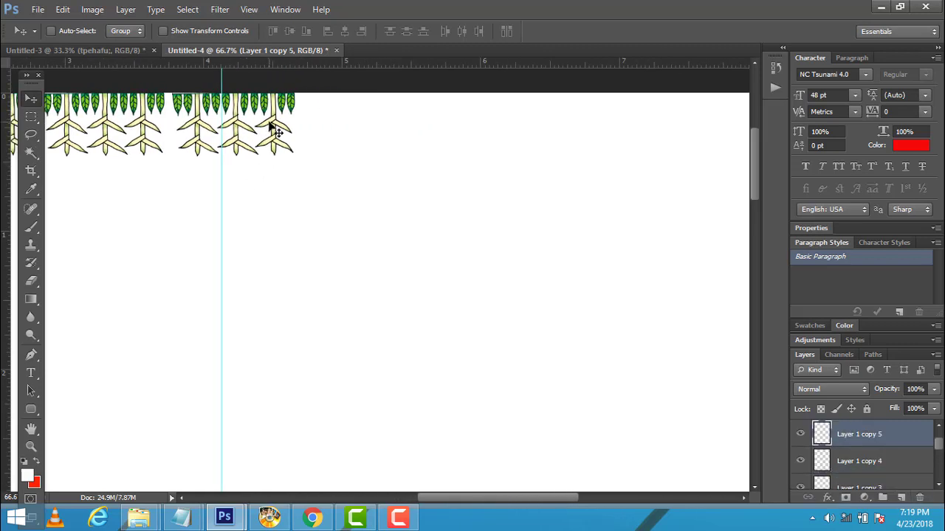
drag(267, 139, 394, 144)
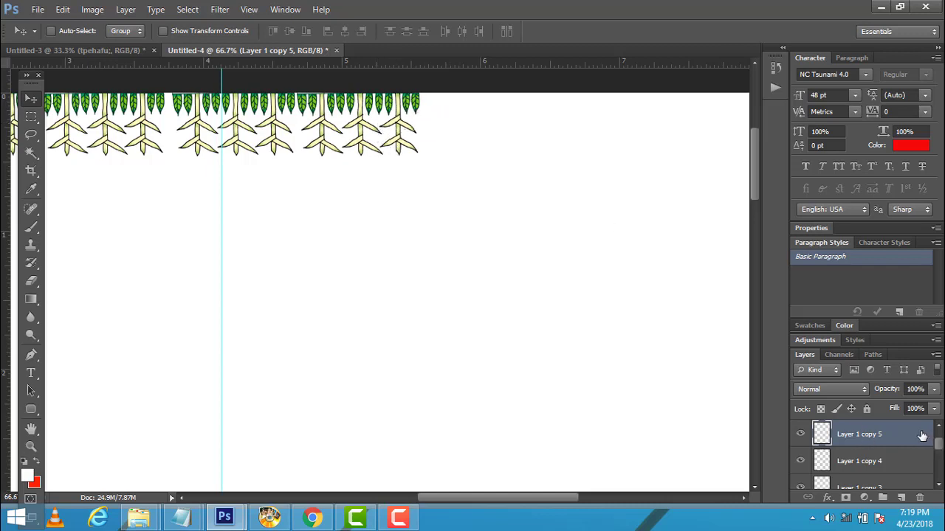
drag(920, 436, 899, 498)
mouse_move(355, 136)
mouse_down()
mouse_move(504, 136)
mouse_move(487, 139)
mouse_up()
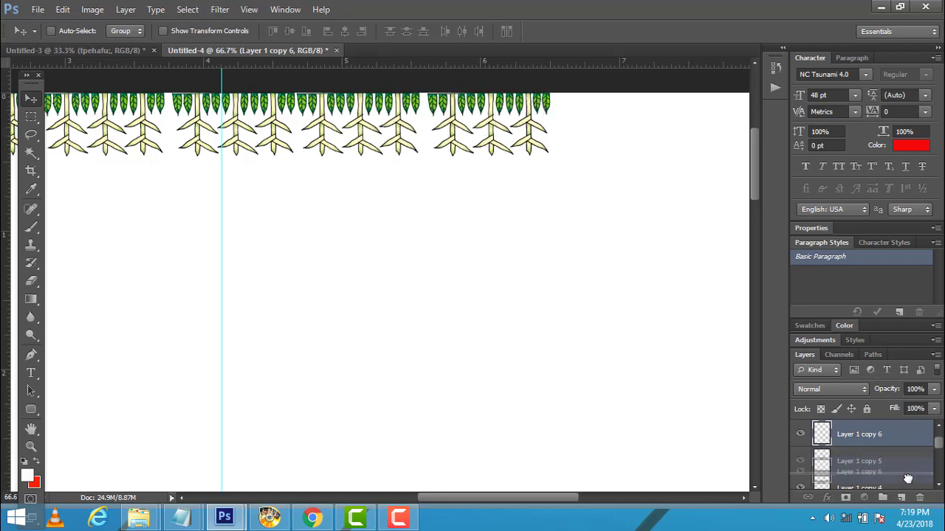
drag(905, 435, 904, 498)
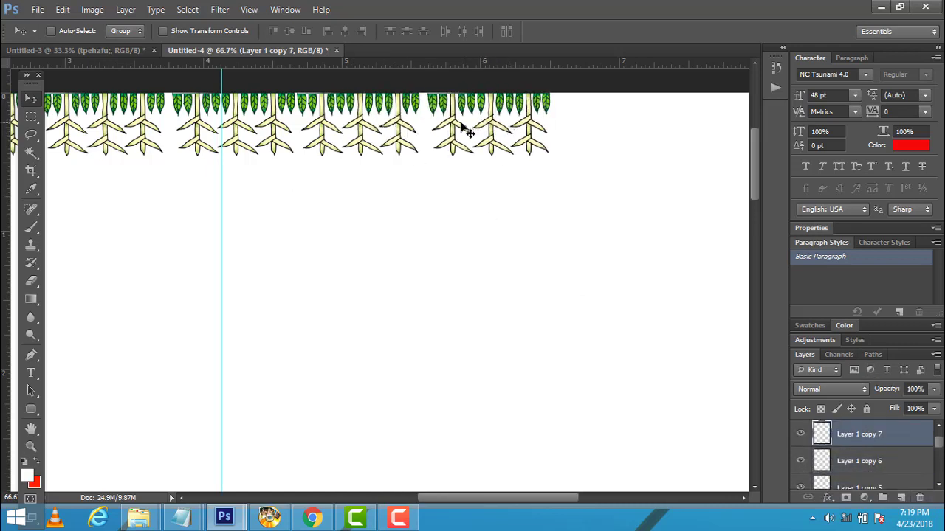
drag(458, 131, 588, 143)
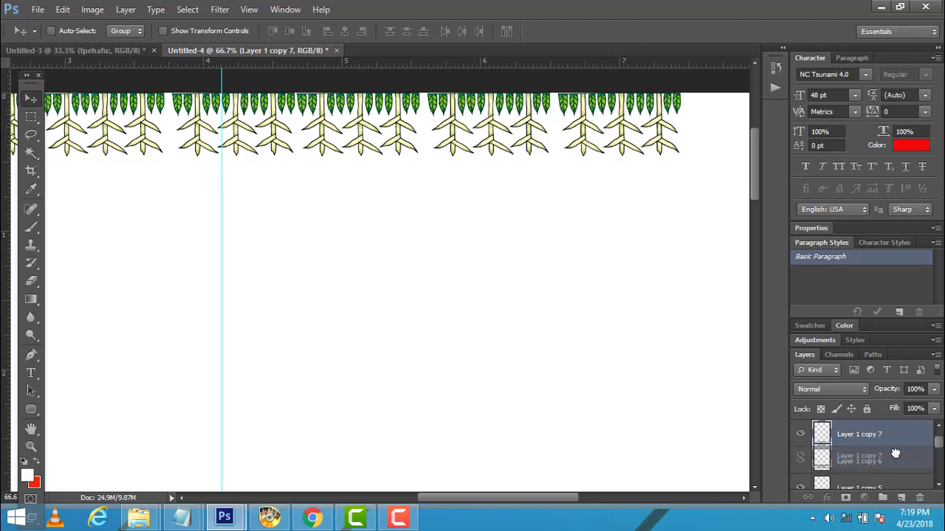
drag(901, 443, 899, 498)
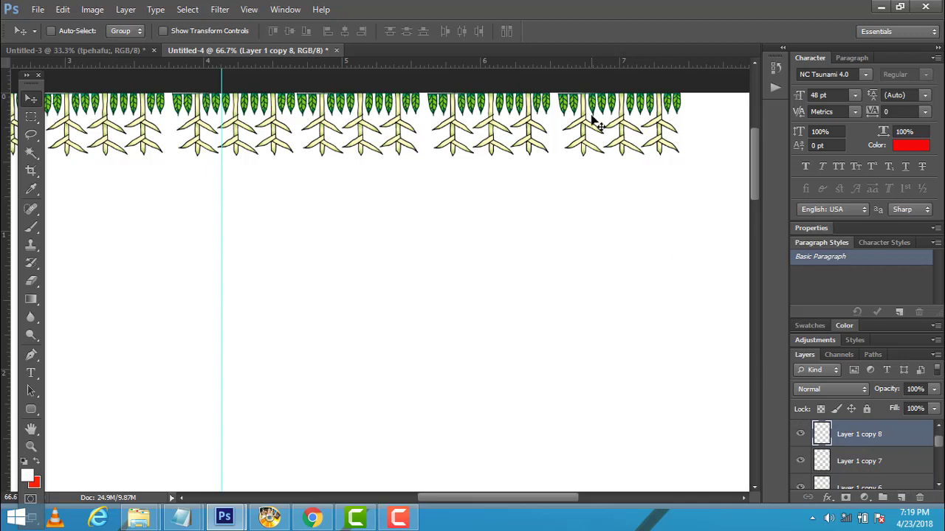
drag(580, 118, 731, 121)
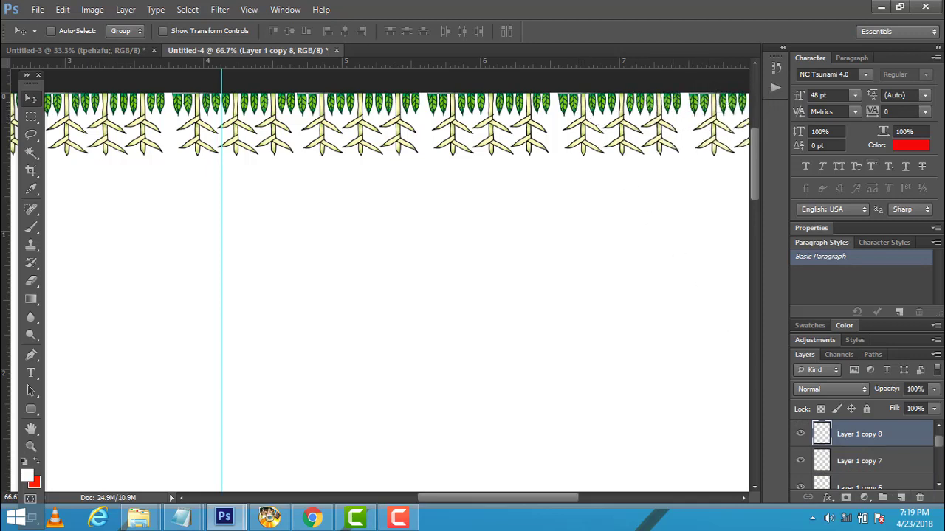
mouse_move(559, 501)
mouse_down()
mouse_move(454, 494)
mouse_move(572, 482)
mouse_up()
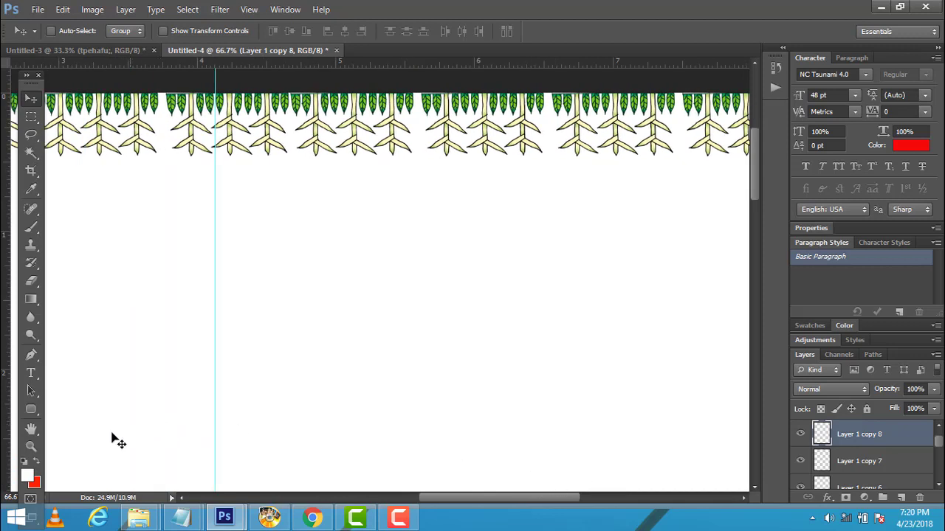
Zoom out and show the whole A4 page at print size.
click(32, 447)
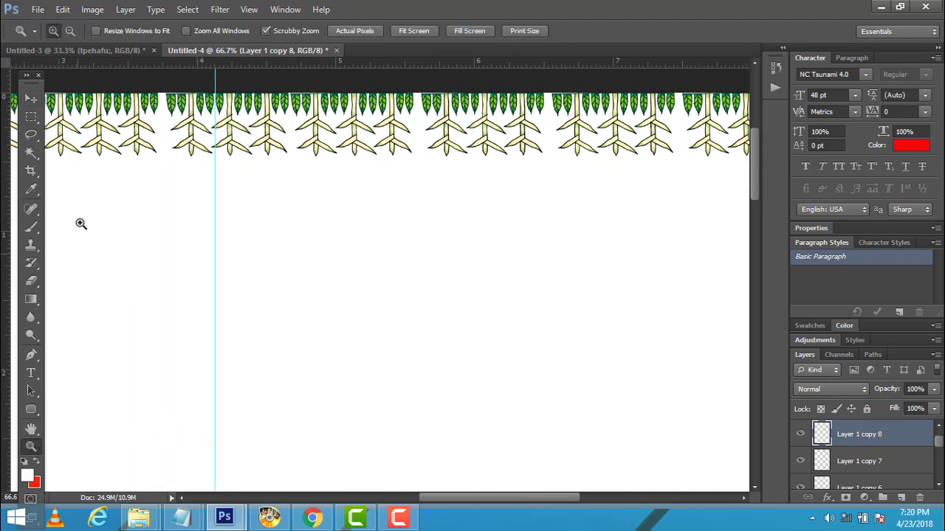
click(71, 31)
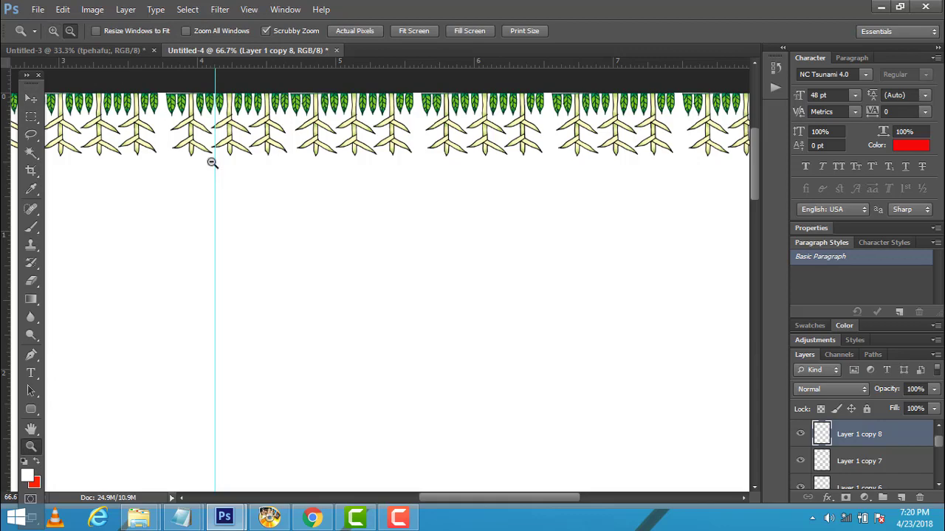
click(211, 163)
click(212, 162)
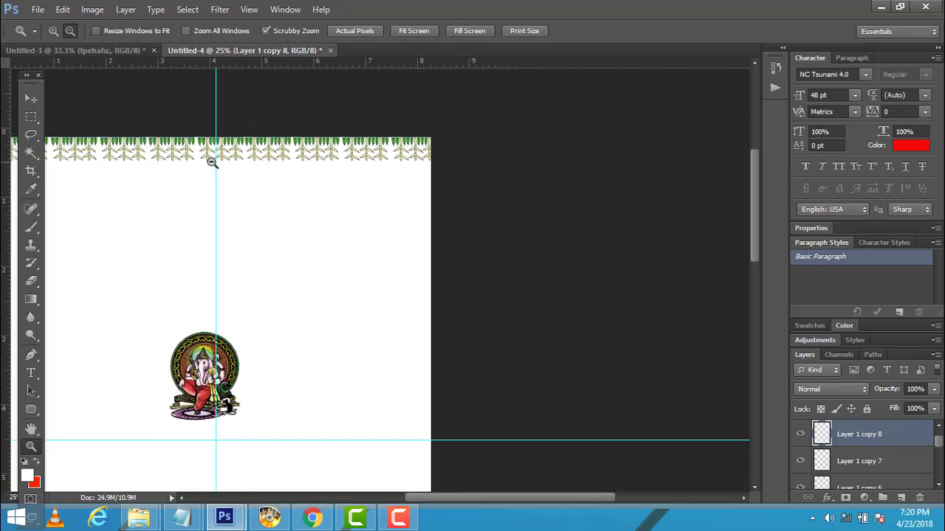
drag(453, 498, 391, 498)
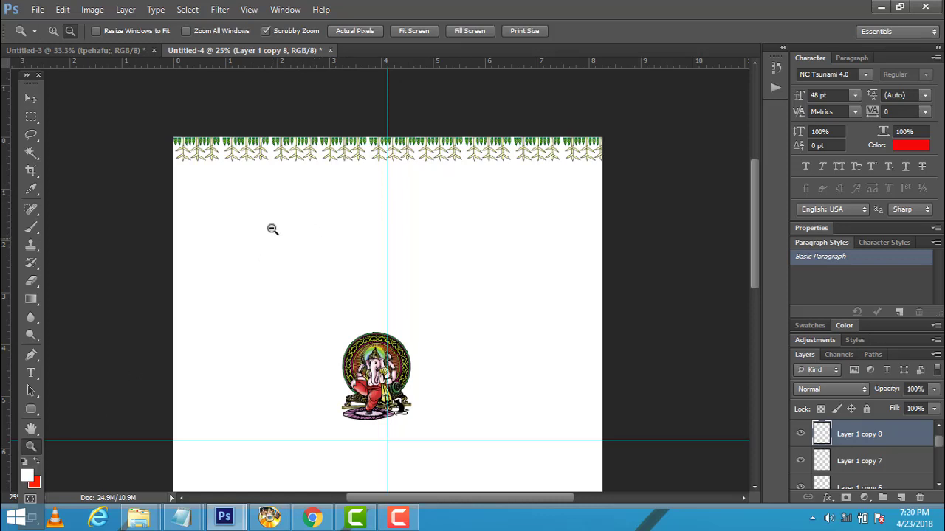
right_click(281, 265)
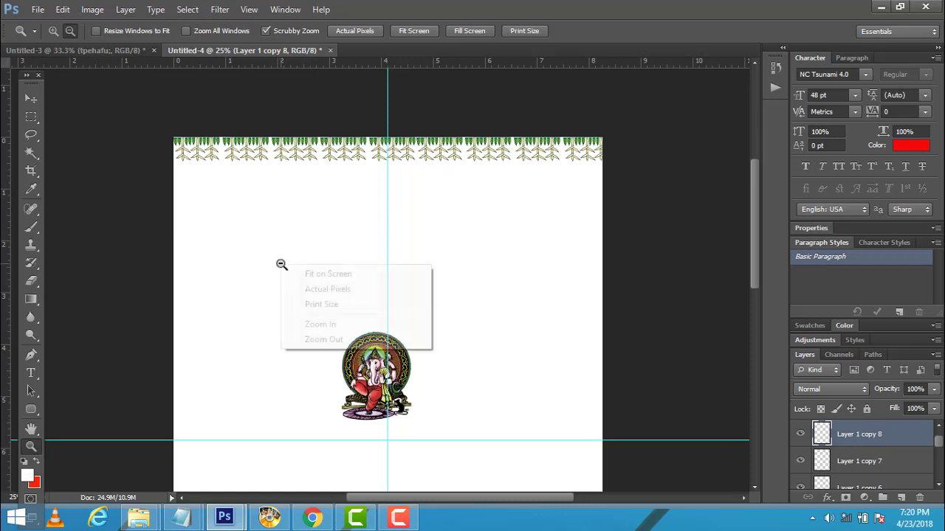
click(332, 305)
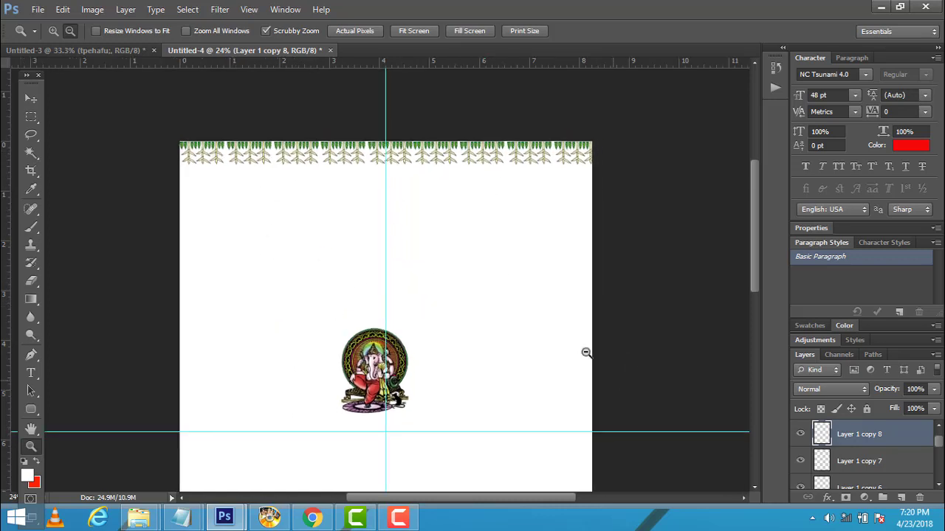
scroll(580, 347, down, 3)
scroll(578, 339, down, 2)
scroll(576, 338, up, 3)
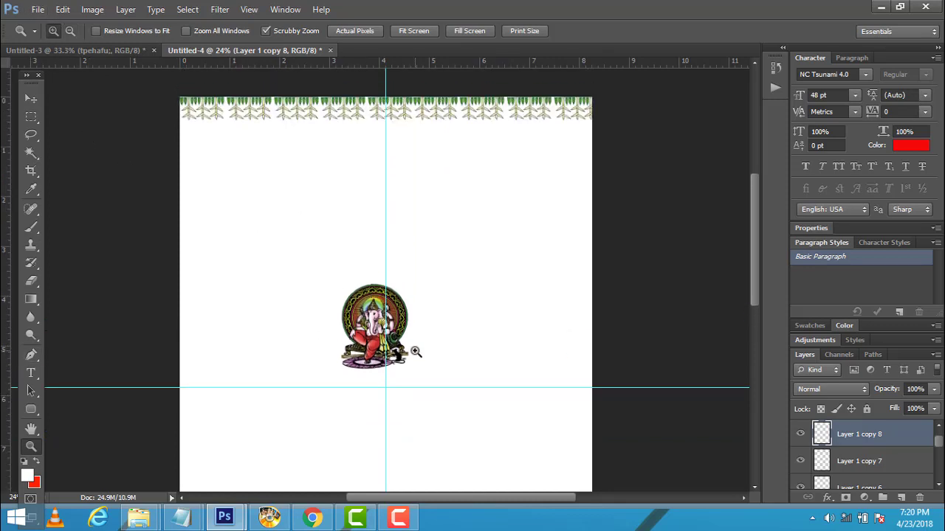
Zoom in to inspect the Ganesha image, zoom back out, and select the Move tool.
click(371, 296)
drag(372, 303, 481, 384)
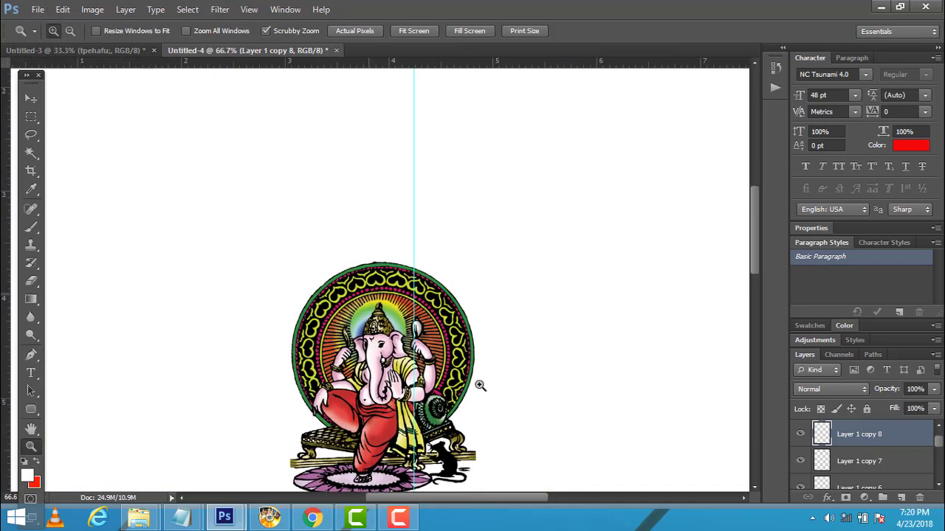
drag(755, 222, 755, 181)
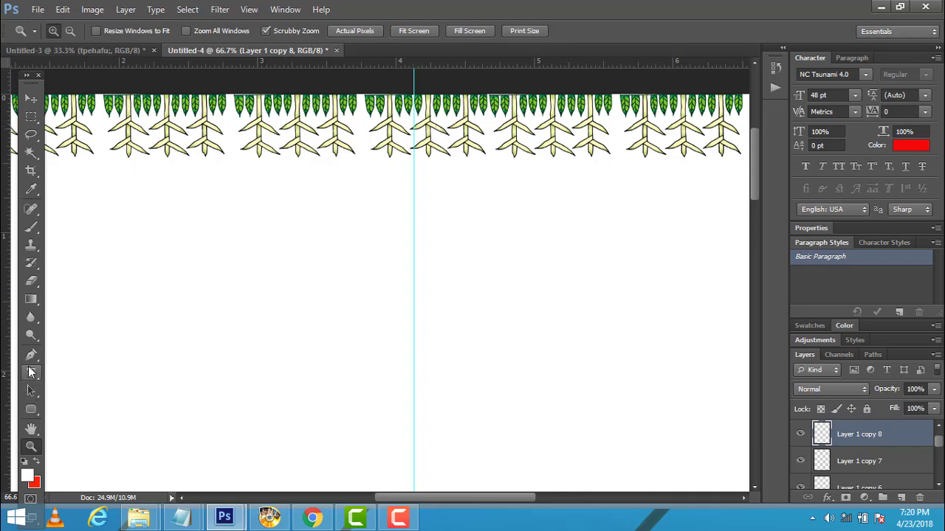
click(73, 28)
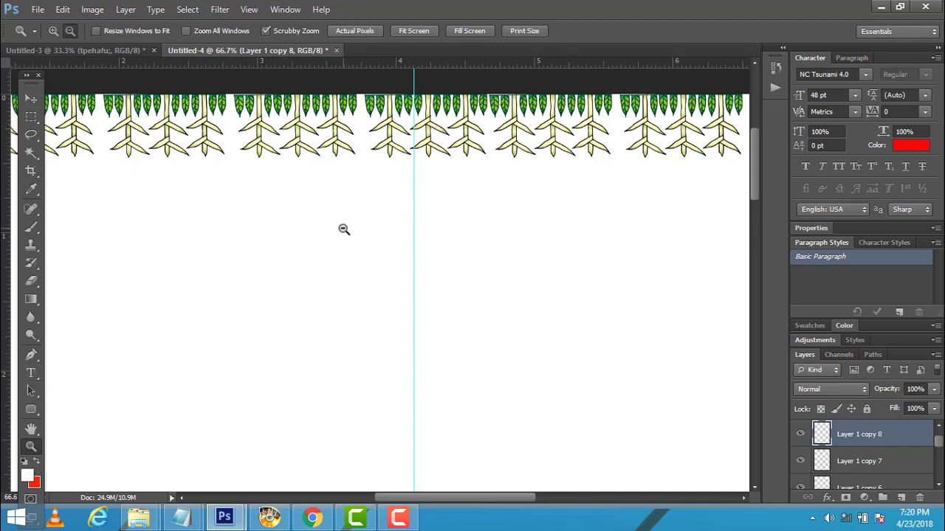
click(344, 228)
scroll(352, 262, down, 2)
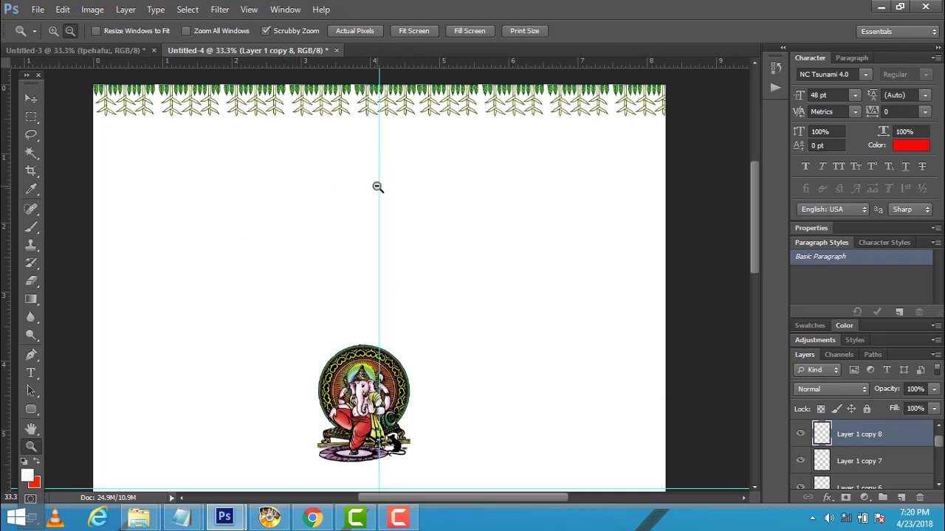
click(31, 99)
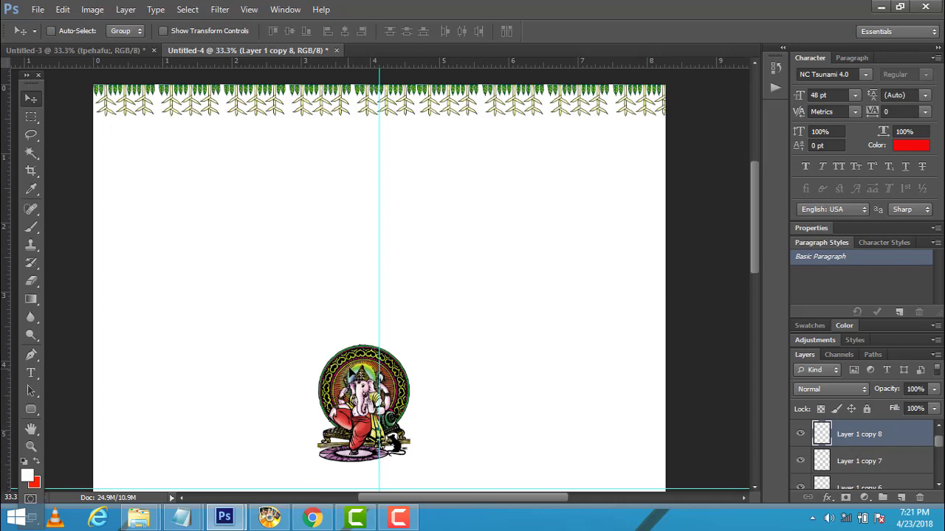
Select Layer 2 and drag the Ganesha up below the leaf border, centred on the guide.
right_click(354, 386)
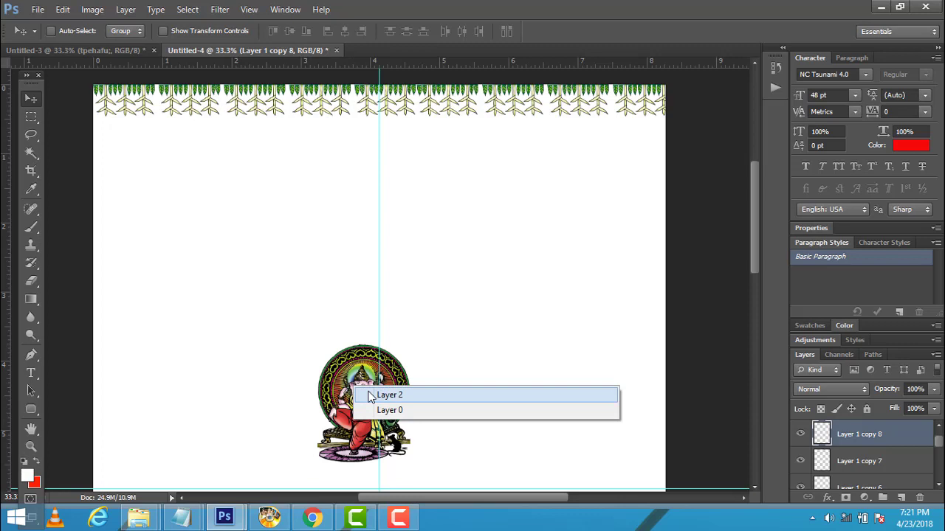
click(371, 397)
mouse_move(370, 398)
mouse_down()
mouse_move(385, 273)
mouse_move(378, 196)
mouse_up()
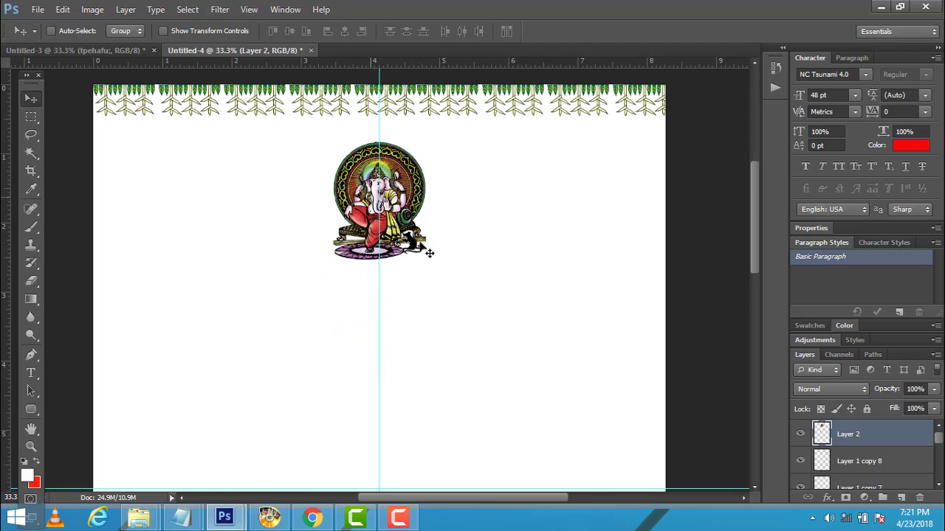
click(65, 10)
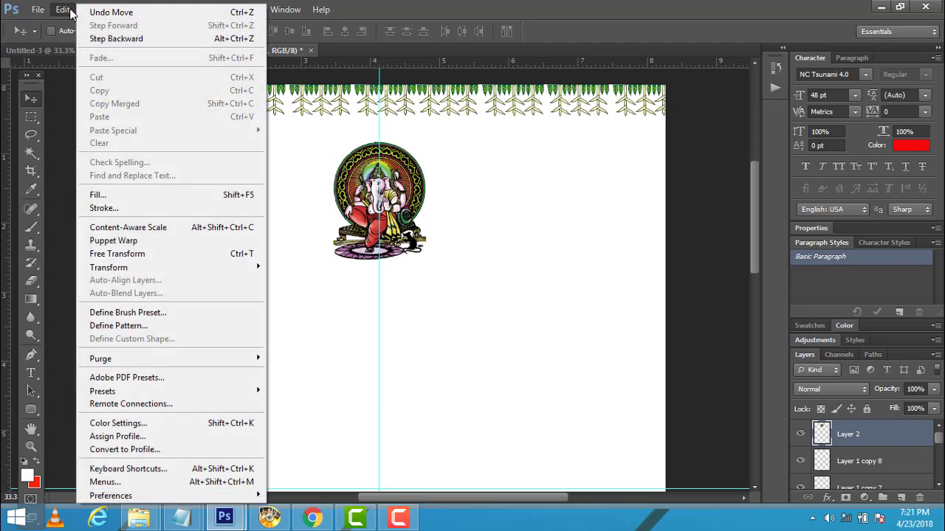
Free-transform the Ganesha to about 170%, nudge it left to recentre, and apply.
click(124, 255)
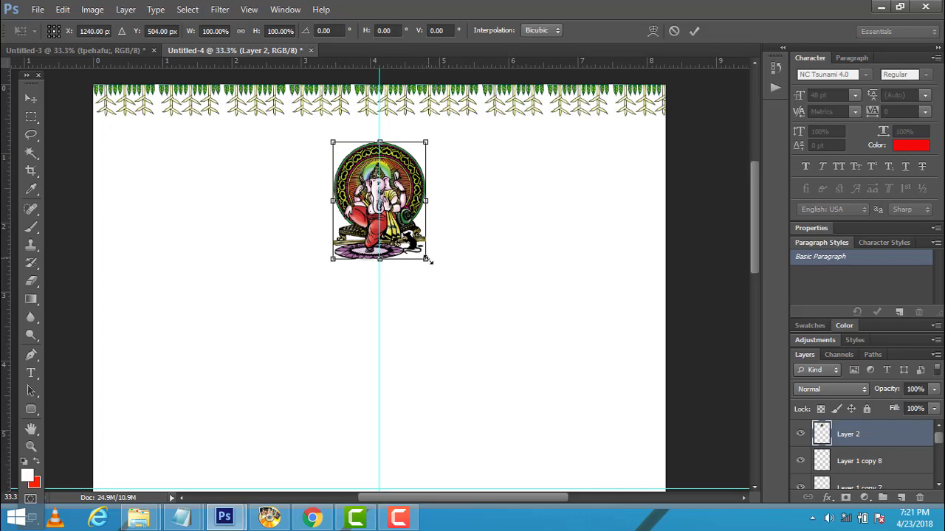
drag(437, 271, 481, 328)
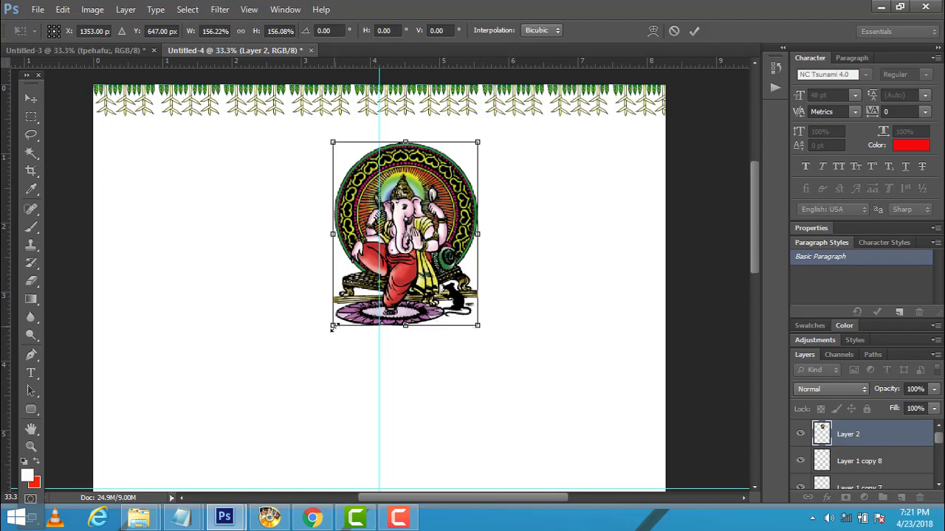
drag(333, 327, 316, 340)
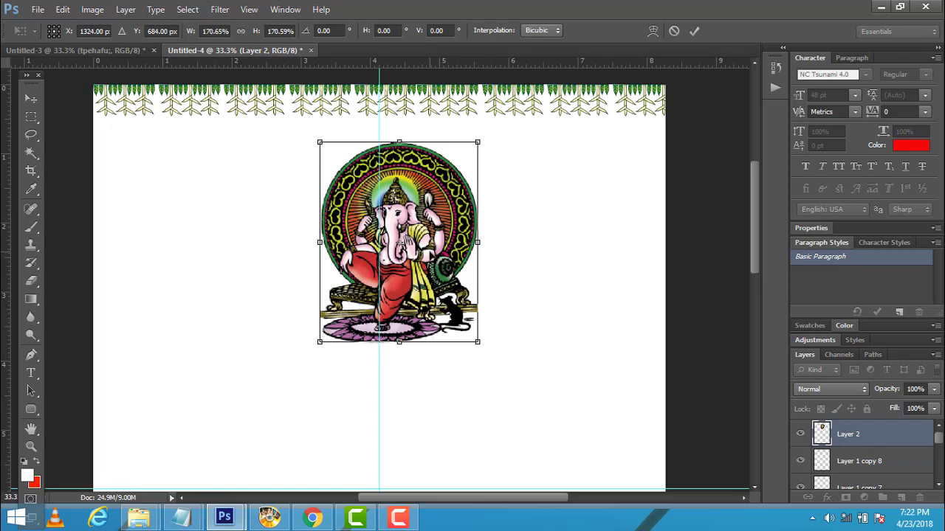
drag(438, 230, 427, 232)
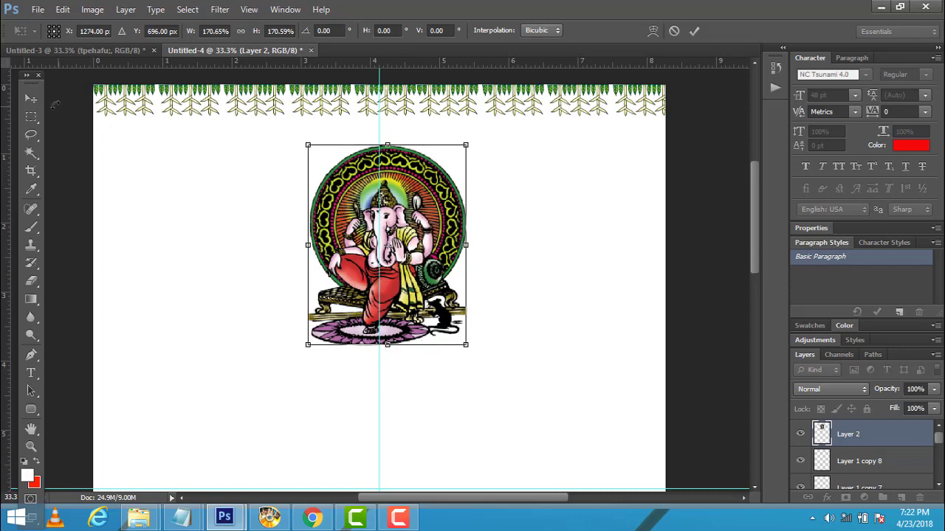
click(31, 98)
click(450, 198)
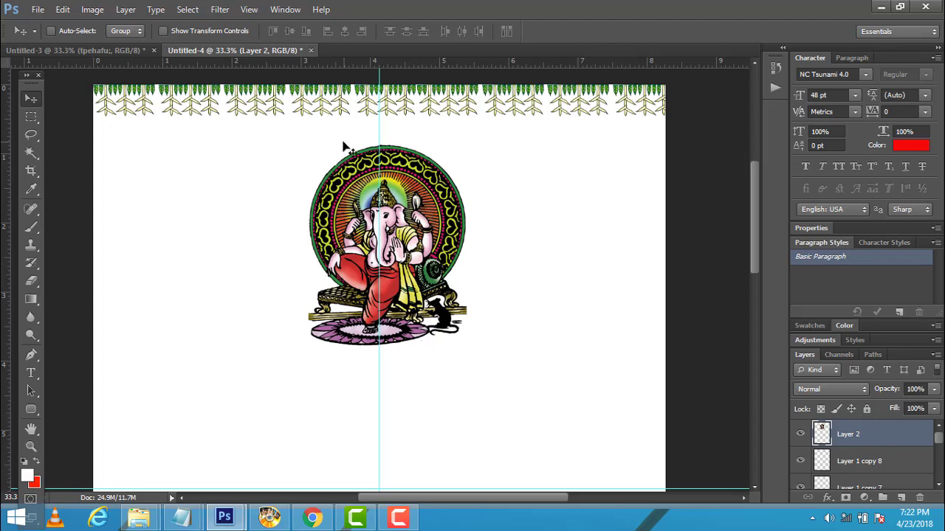
click(84, 52)
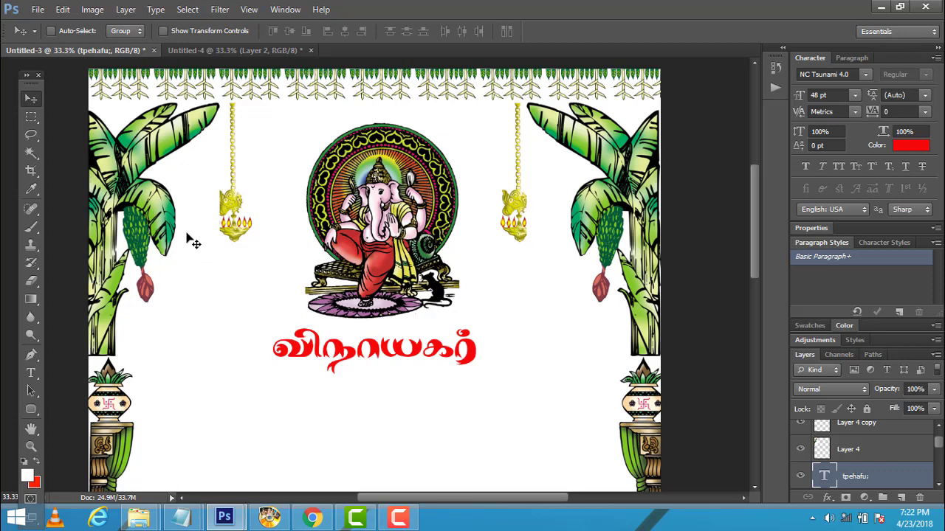
Look over the Untitled-3 reference design, then switch back to Untitled-4.
scroll(653, 346, down, 3)
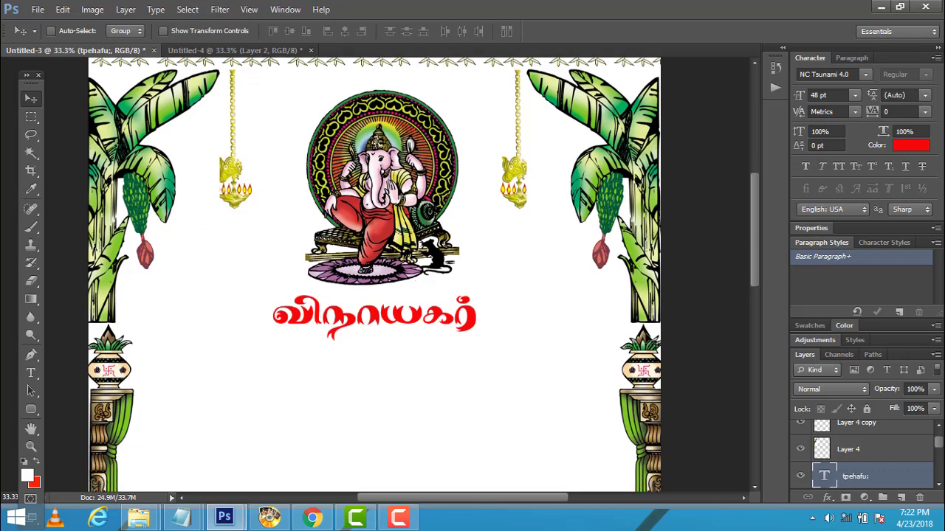
scroll(654, 344, up, 2)
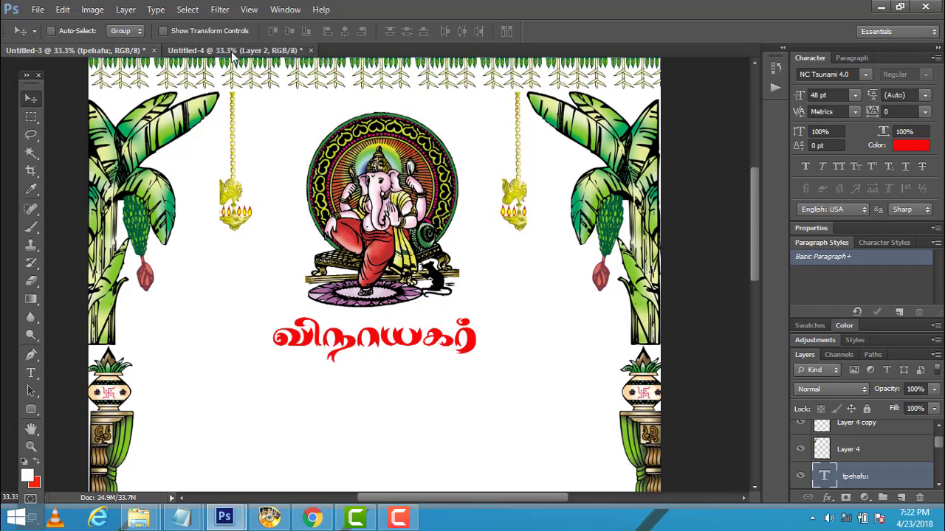
click(231, 51)
click(34, 9)
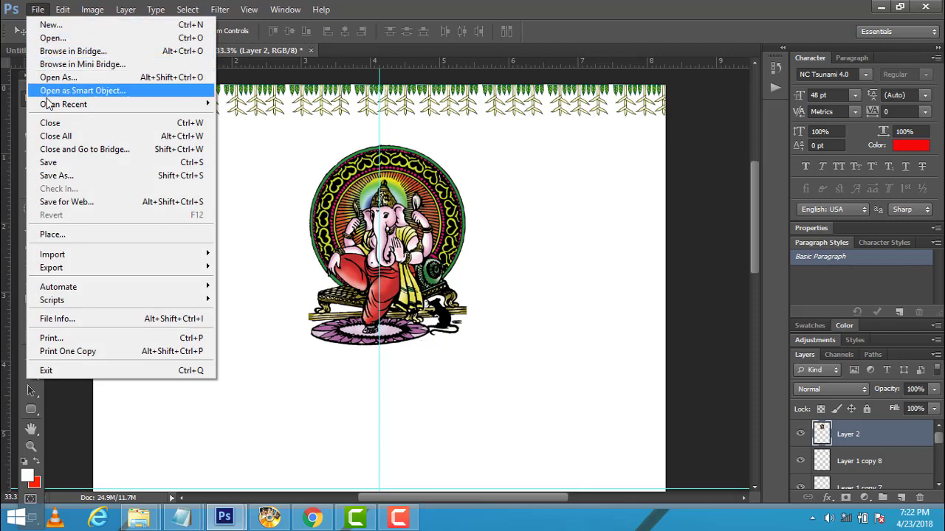
Browse the Tamil Cliparts folder in the Open dialog and select the hanging lamp C2_0299.
click(52, 39)
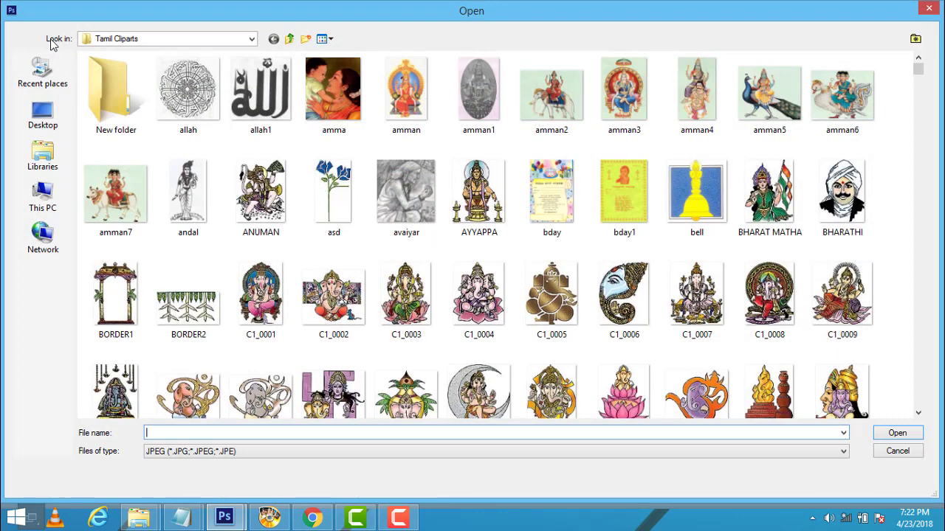
click(321, 177)
scroll(680, 247, down, 2)
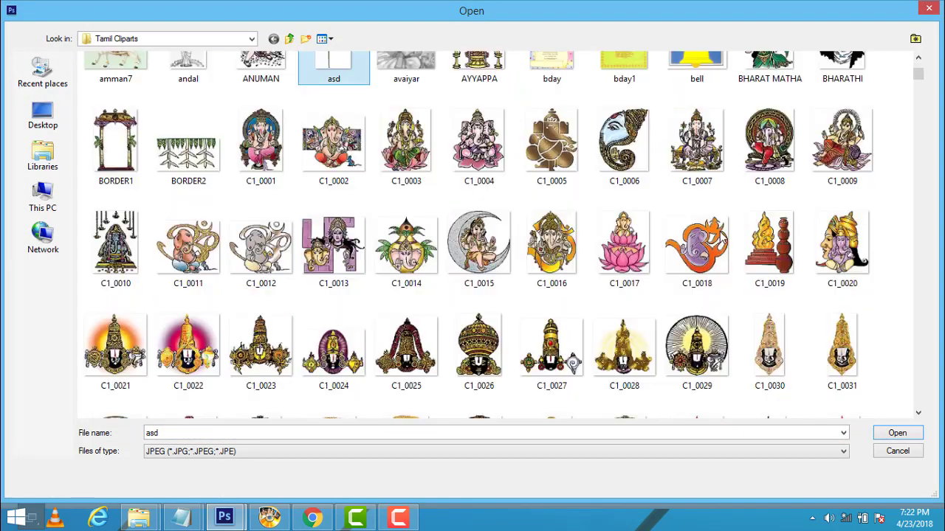
scroll(722, 238, down, 2)
scroll(723, 236, down, 2)
scroll(722, 236, down, 1)
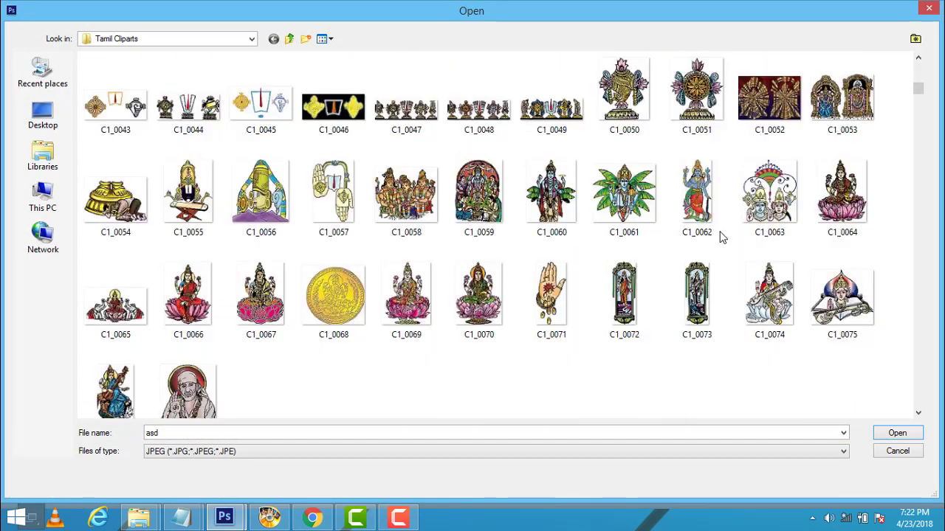
scroll(722, 236, down, 1)
scroll(722, 236, down, 2)
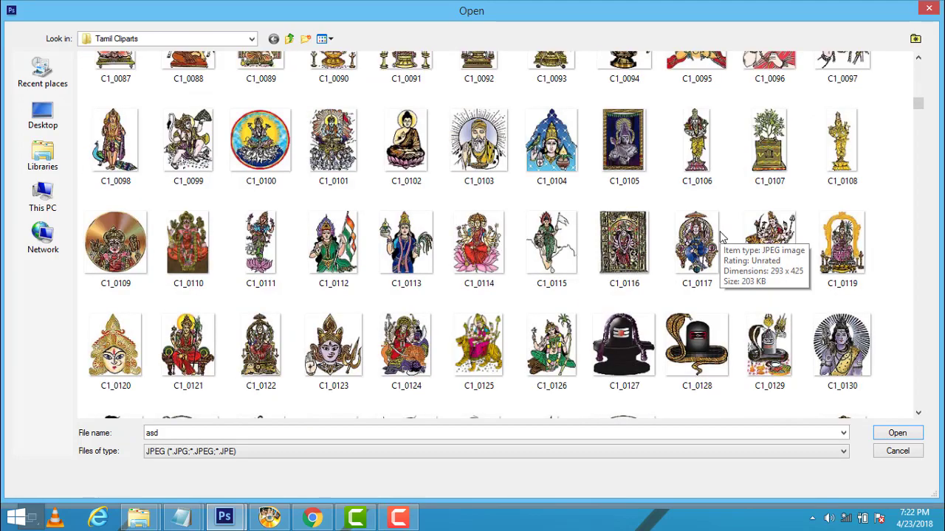
scroll(722, 236, down, 1)
scroll(722, 236, up, 2)
scroll(722, 236, up, 2)
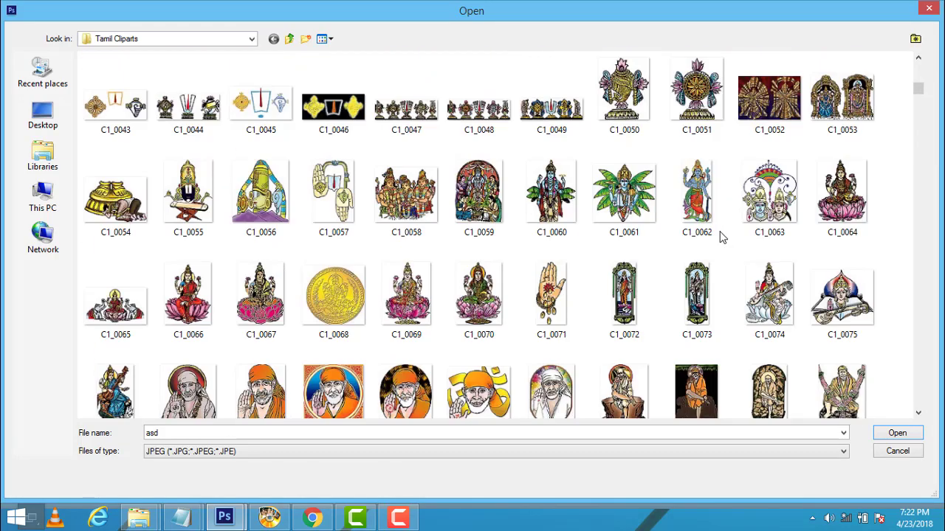
scroll(722, 236, up, 2)
scroll(722, 237, up, 1)
scroll(722, 236, up, 3)
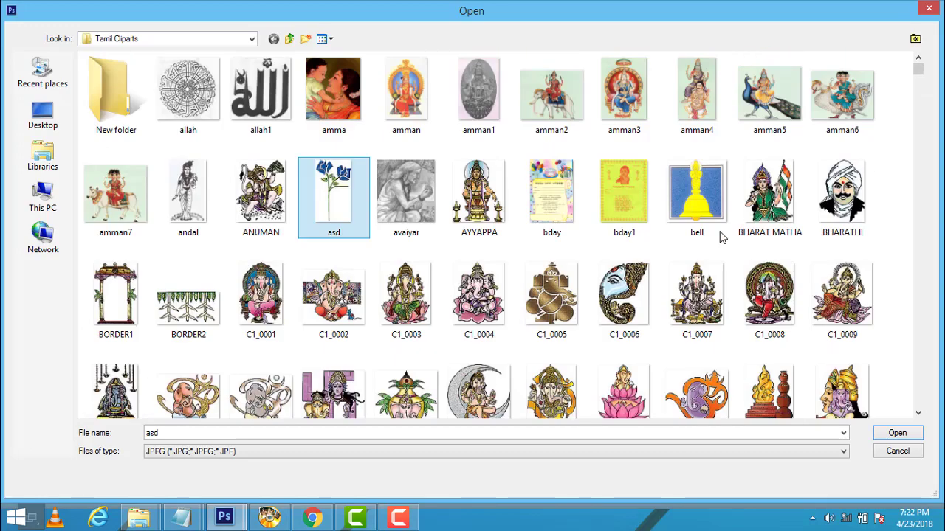
scroll(722, 236, down, 3)
scroll(722, 236, down, 2)
scroll(722, 236, down, 1)
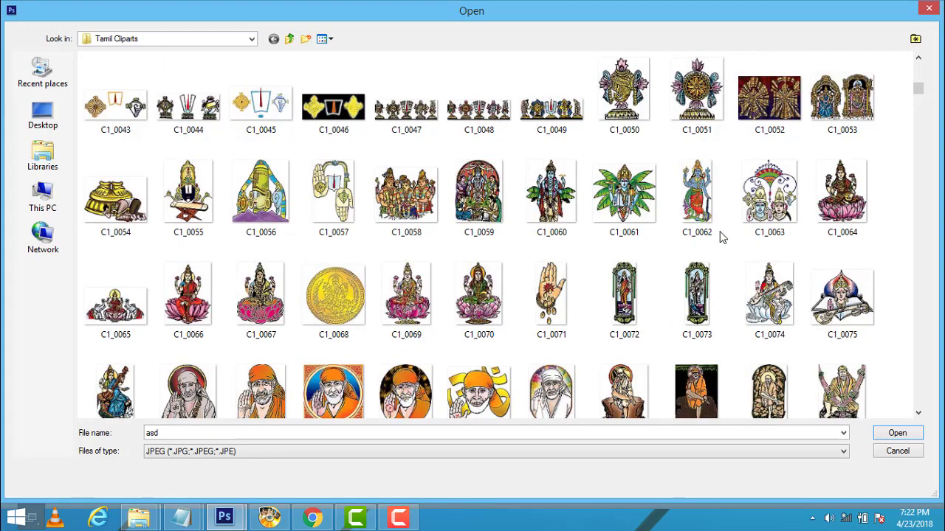
scroll(722, 236, up, 2)
scroll(722, 236, down, 2)
scroll(722, 236, down, 1)
scroll(722, 237, down, 2)
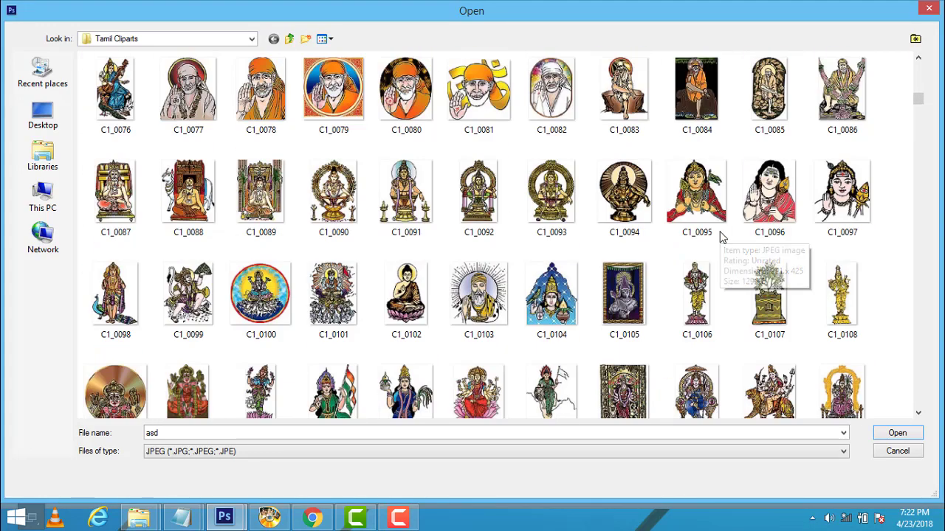
scroll(722, 237, down, 2)
scroll(721, 236, down, 1)
scroll(722, 236, down, 2)
scroll(722, 237, down, 1)
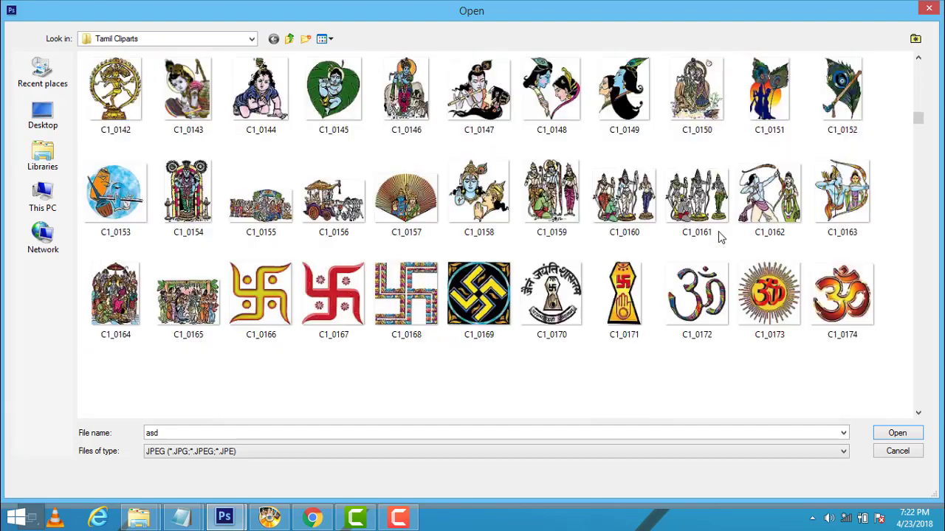
scroll(719, 236, down, 2)
scroll(720, 236, down, 2)
scroll(720, 236, down, 3)
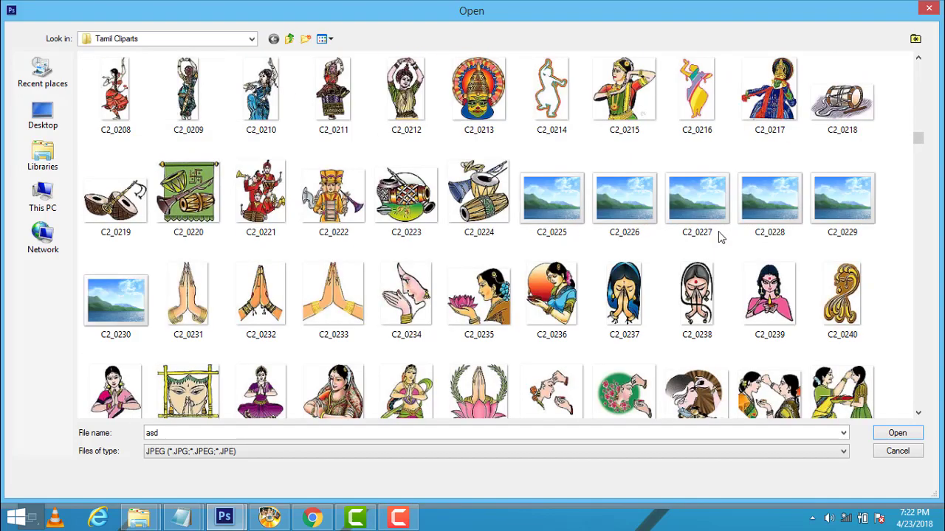
scroll(722, 236, down, 2)
scroll(722, 236, down, 1)
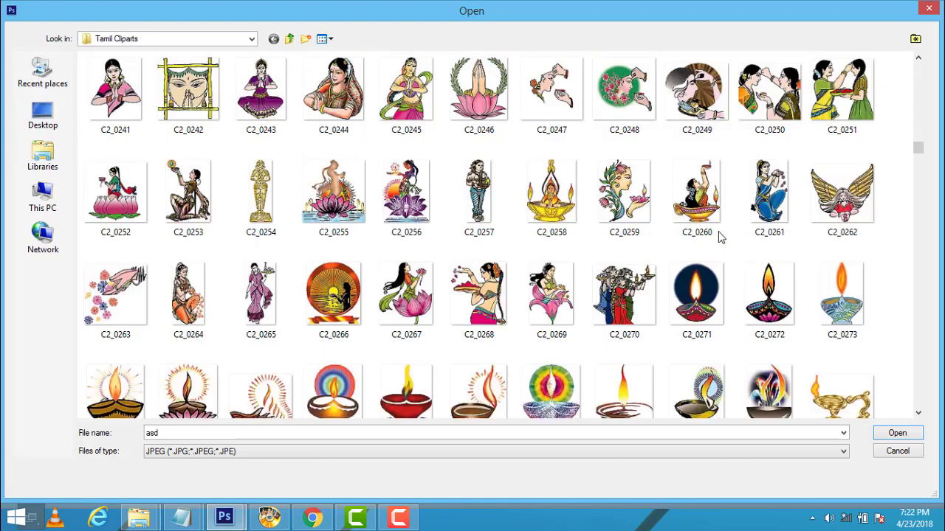
scroll(722, 236, down, 2)
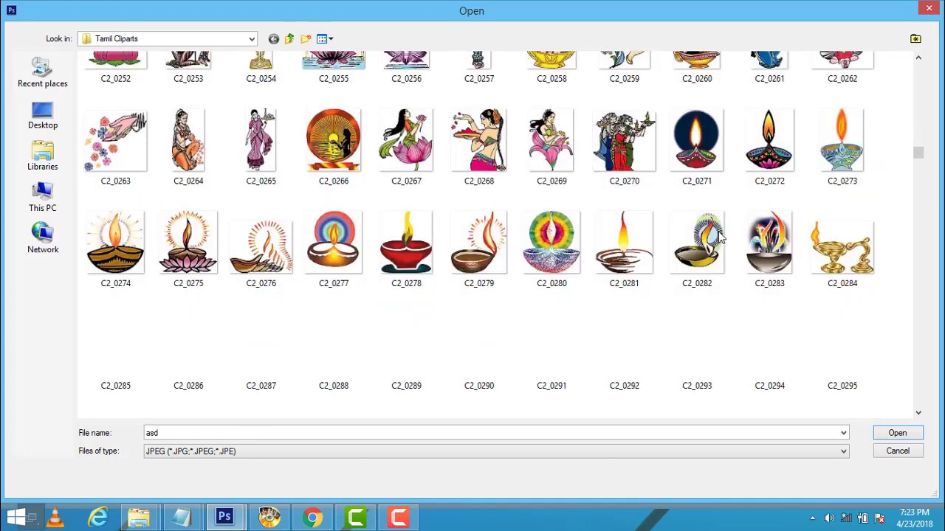
scroll(720, 235, down, 2)
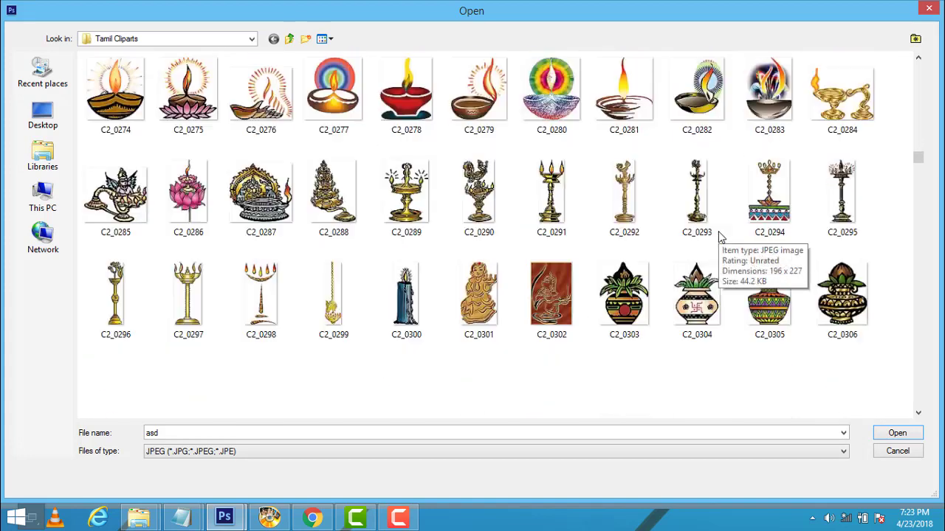
scroll(720, 234, down, 1)
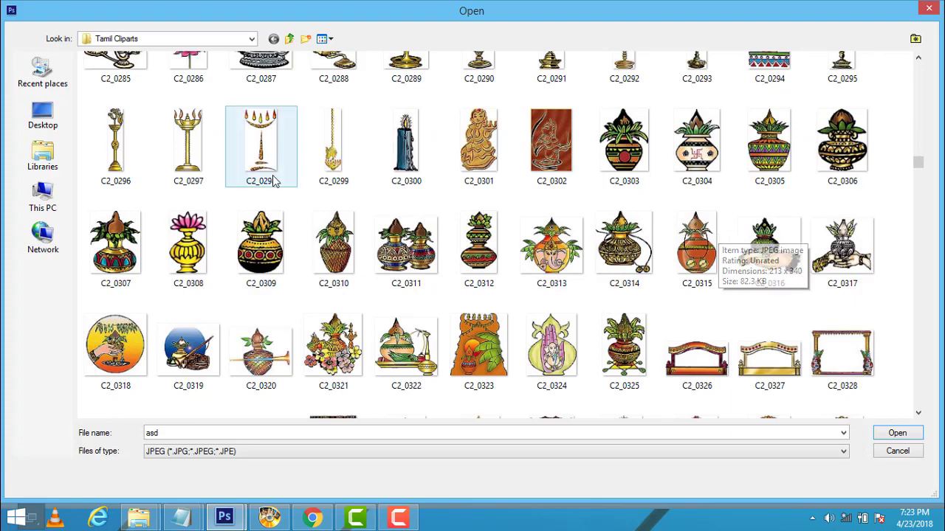
click(338, 151)
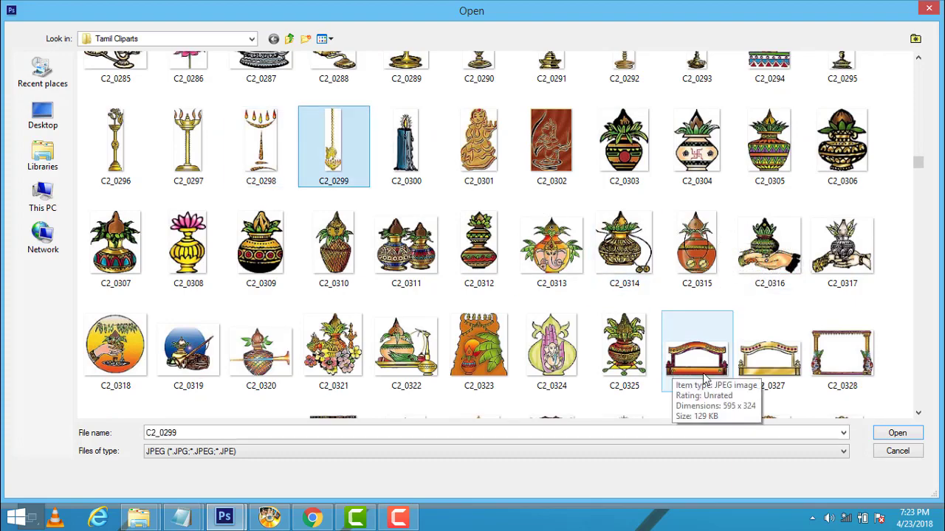
Open C2_0299, then in a new Open dialog select banana tree clipart C2_0346.
click(888, 433)
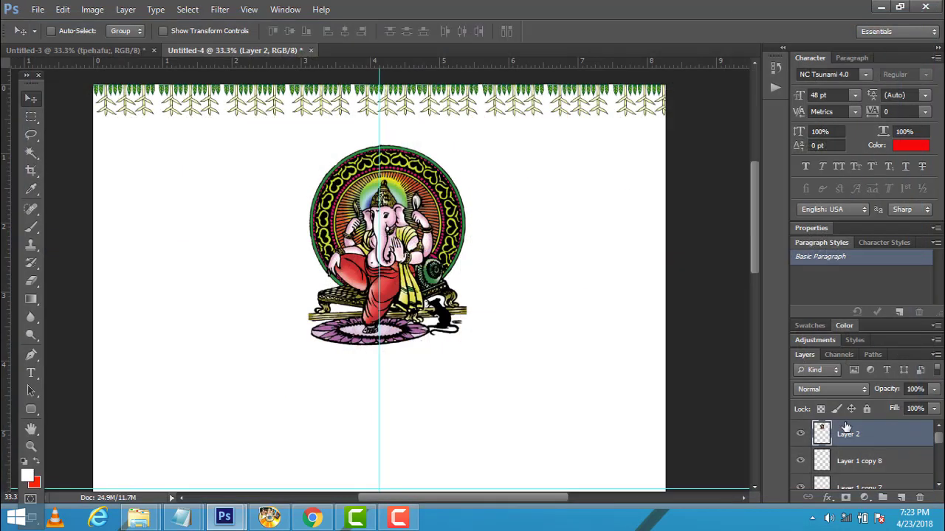
click(37, 9)
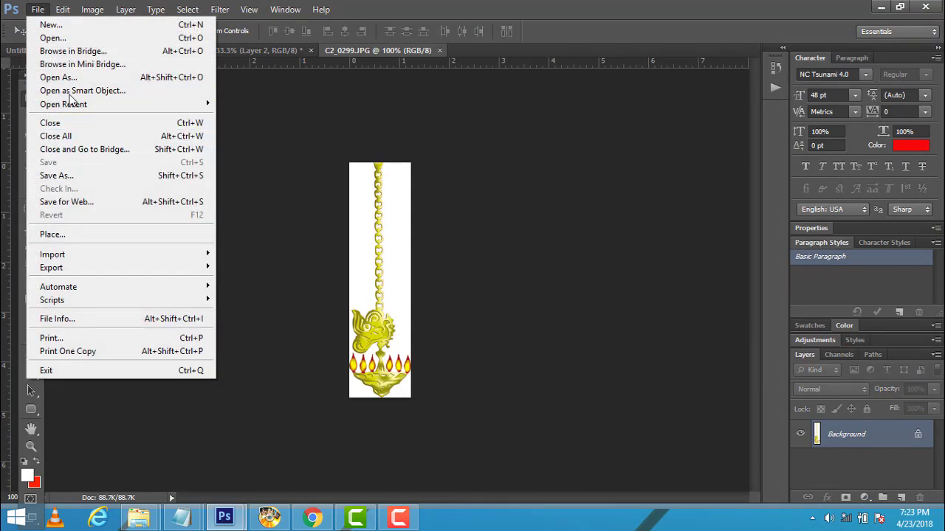
click(55, 38)
click(543, 292)
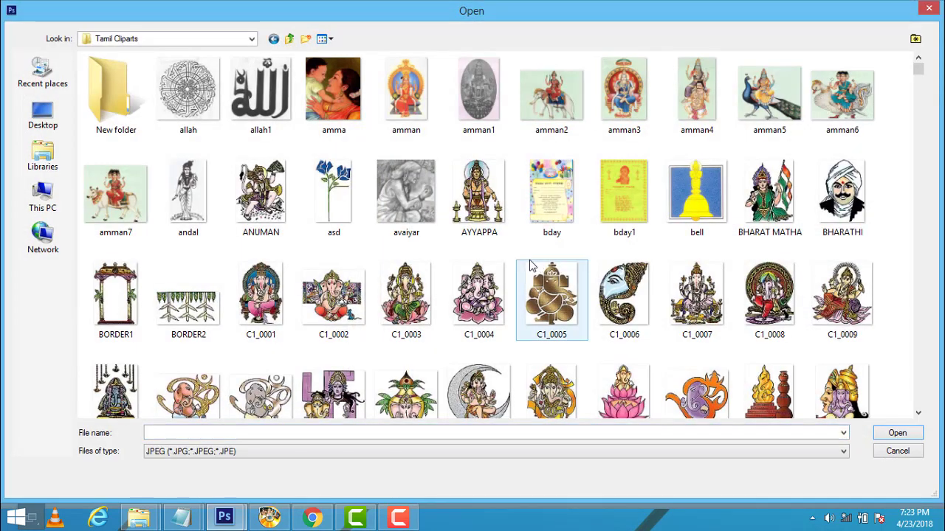
scroll(554, 289, down, 3)
scroll(573, 289, down, 8)
scroll(575, 290, down, 5)
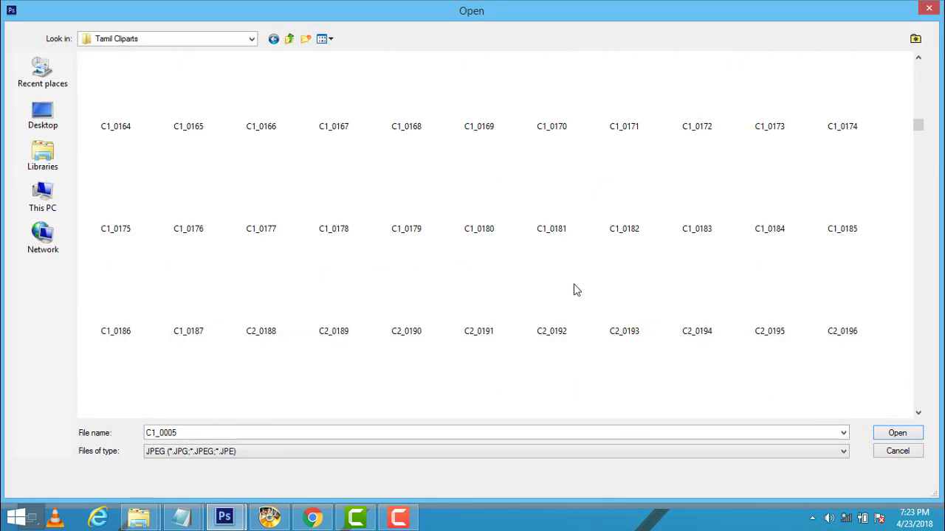
scroll(575, 290, down, 5)
scroll(576, 290, down, 6)
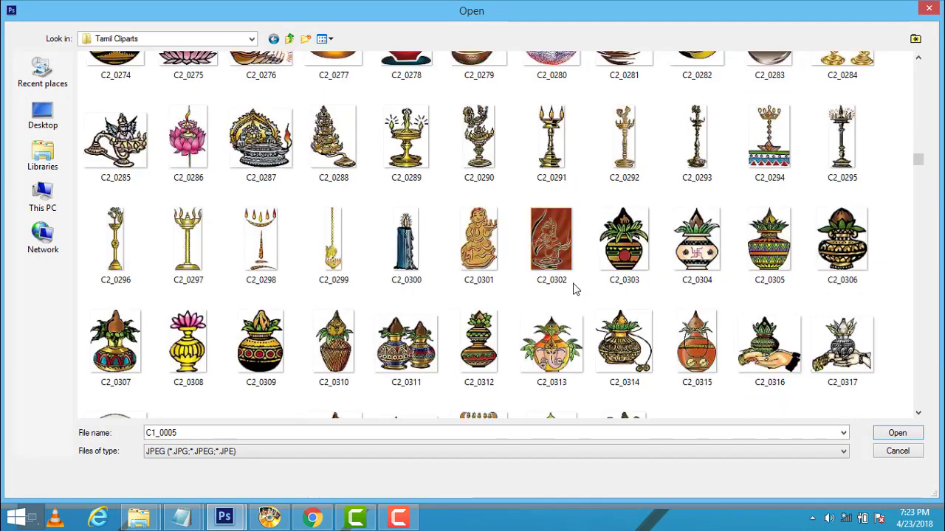
scroll(574, 289, down, 3)
click(563, 367)
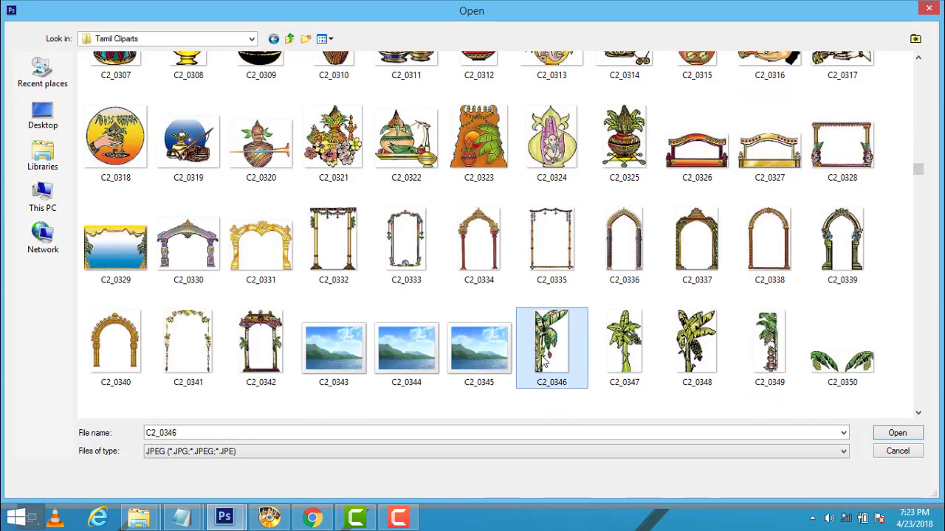
Add leafy strip C2_0352 to the selection and open both cliparts.
scroll(583, 347, down, 3)
scroll(576, 281, up, 2)
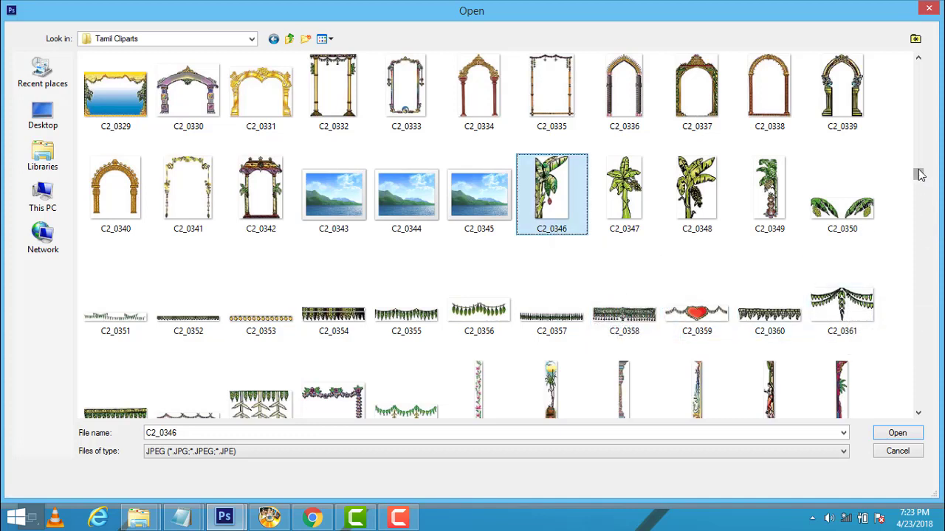
click(919, 59)
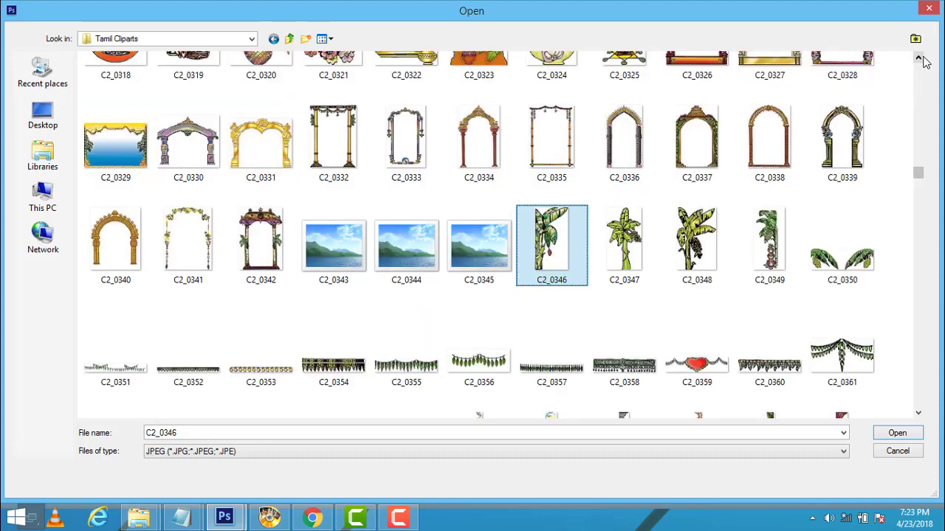
click(919, 59)
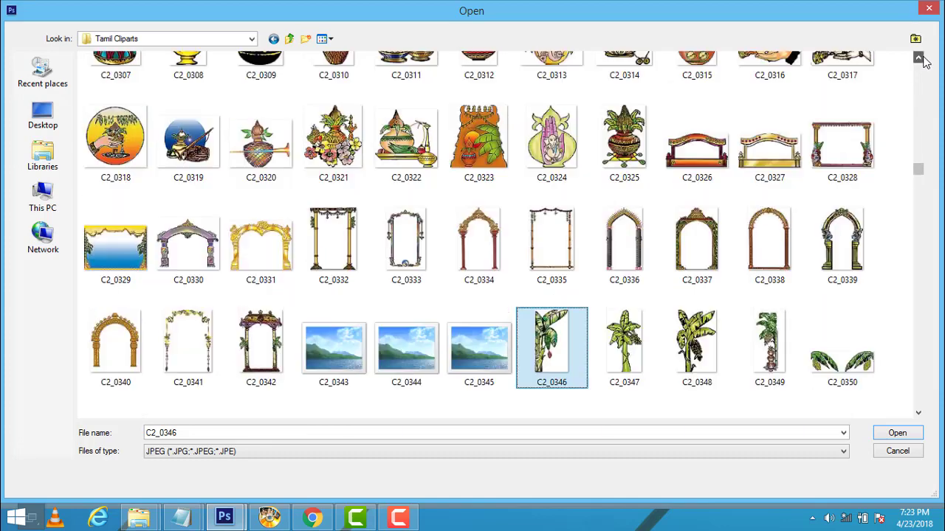
click(918, 414)
click(918, 414)
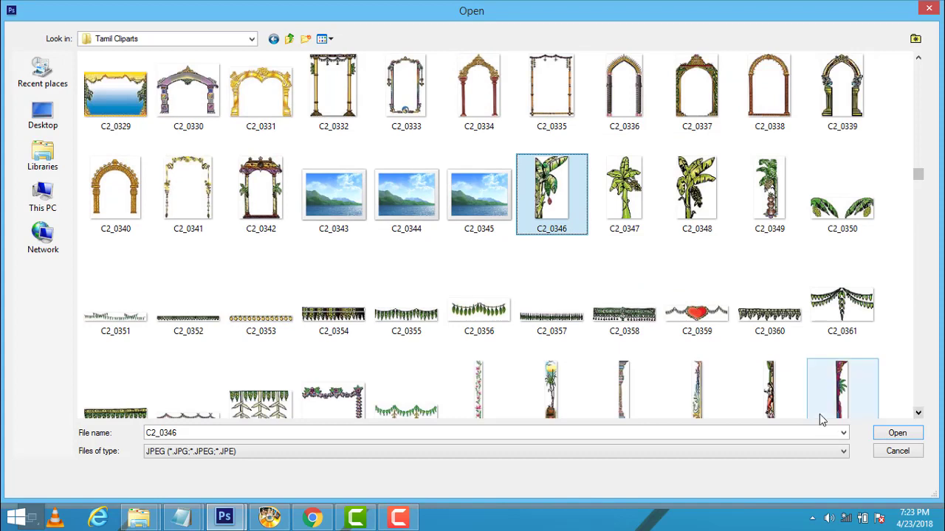
ctrl+click(177, 323)
mouse_move(558, 195)
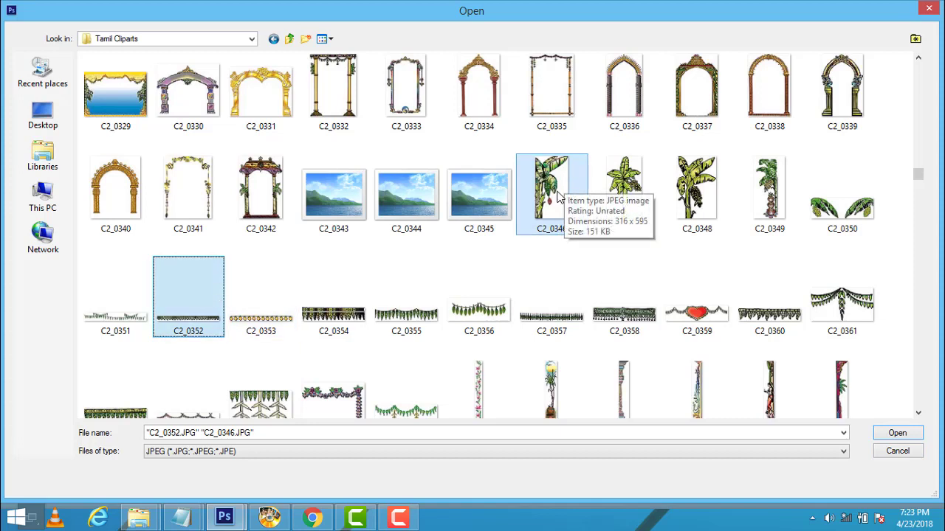
click(559, 209)
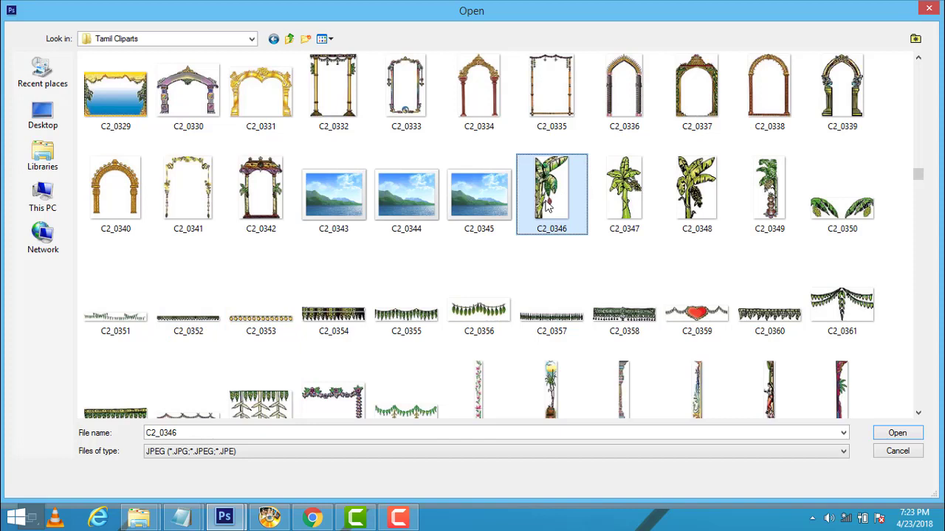
ctrl+click(198, 313)
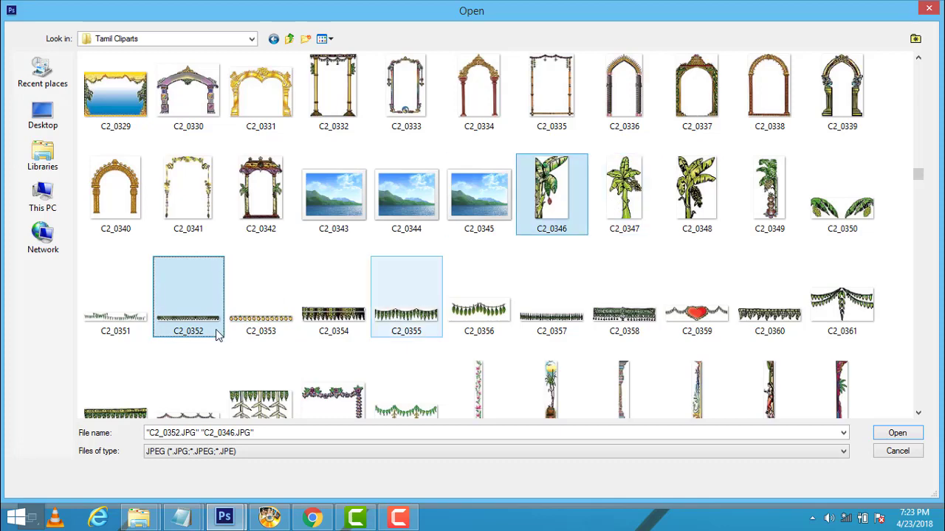
click(915, 434)
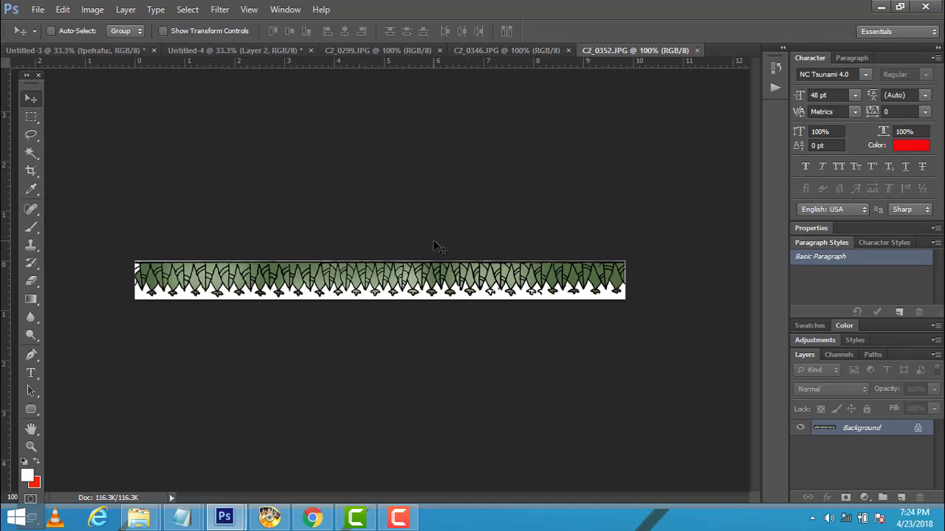
Drag the C2_0299 hanging lamp onto Untitled-4 at upper left, then close C2_0299.
click(200, 50)
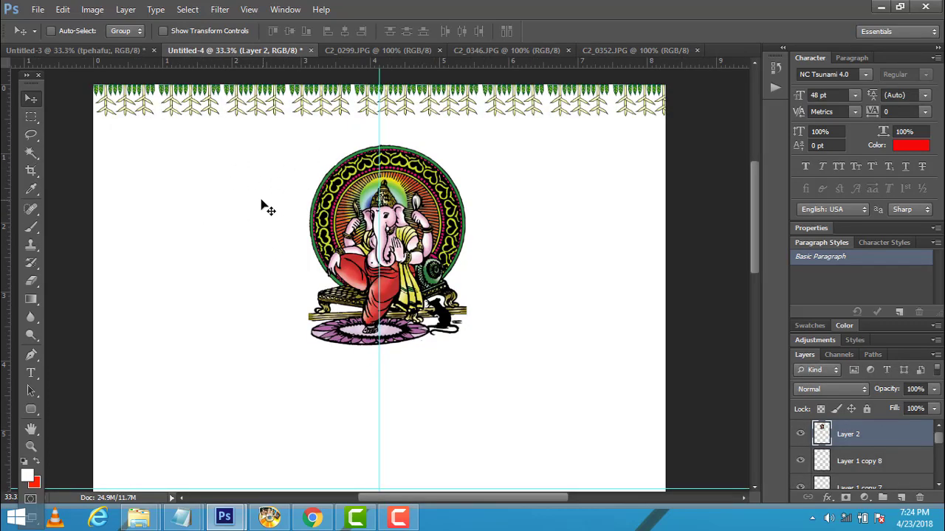
drag(392, 48, 447, 143)
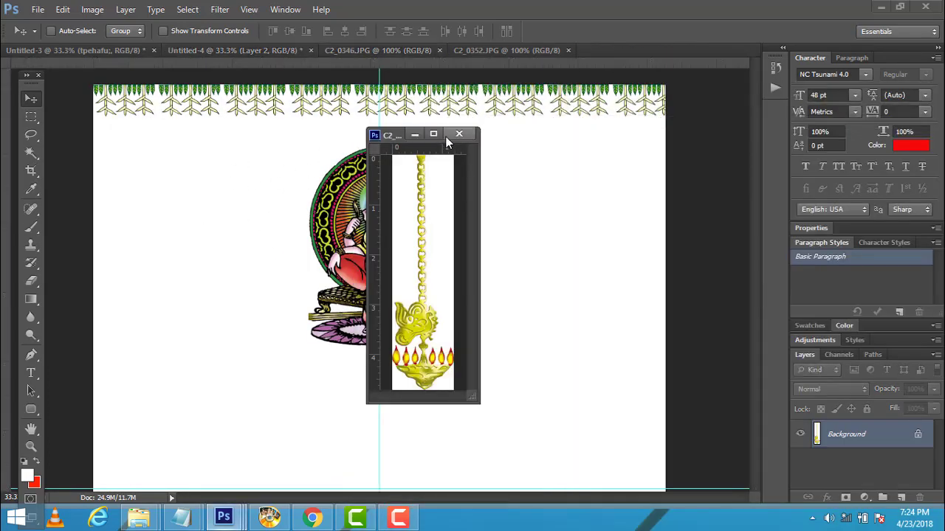
drag(391, 135, 539, 183)
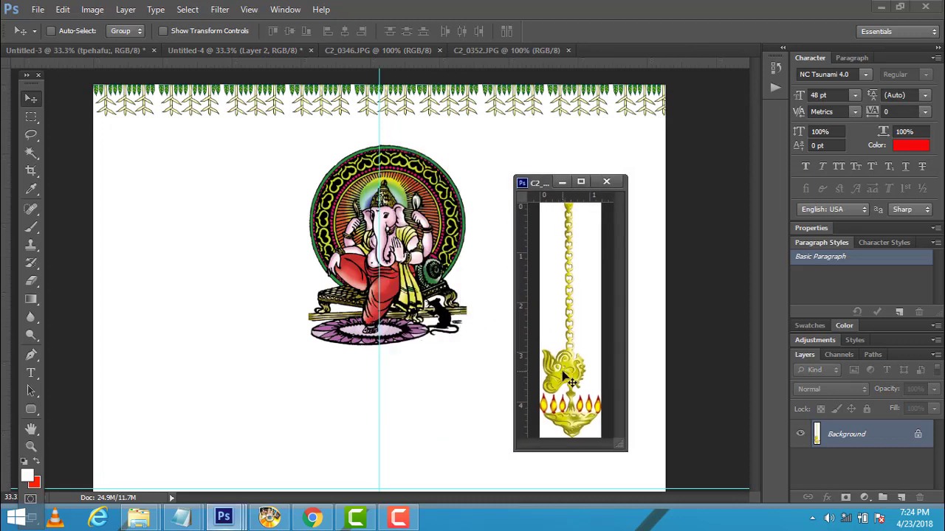
mouse_move(569, 380)
mouse_down()
mouse_move(265, 221)
mouse_move(245, 178)
mouse_up()
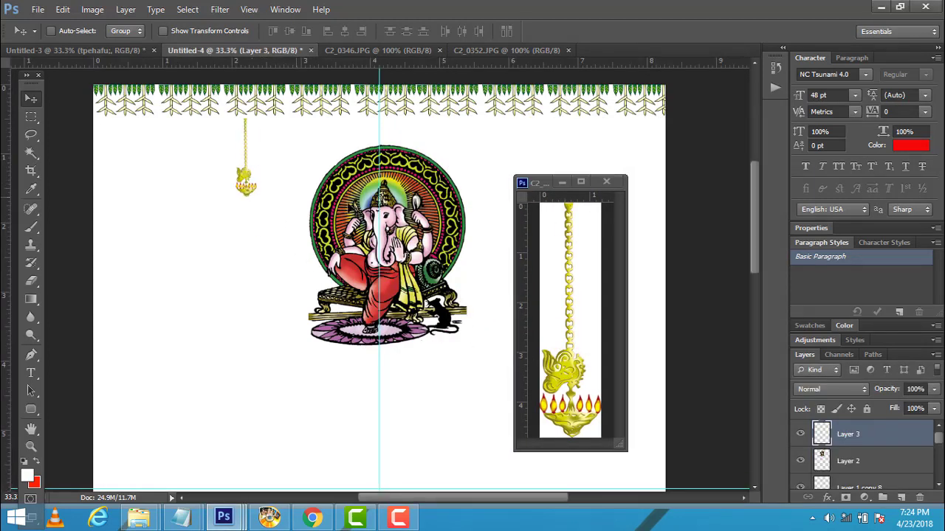
click(608, 182)
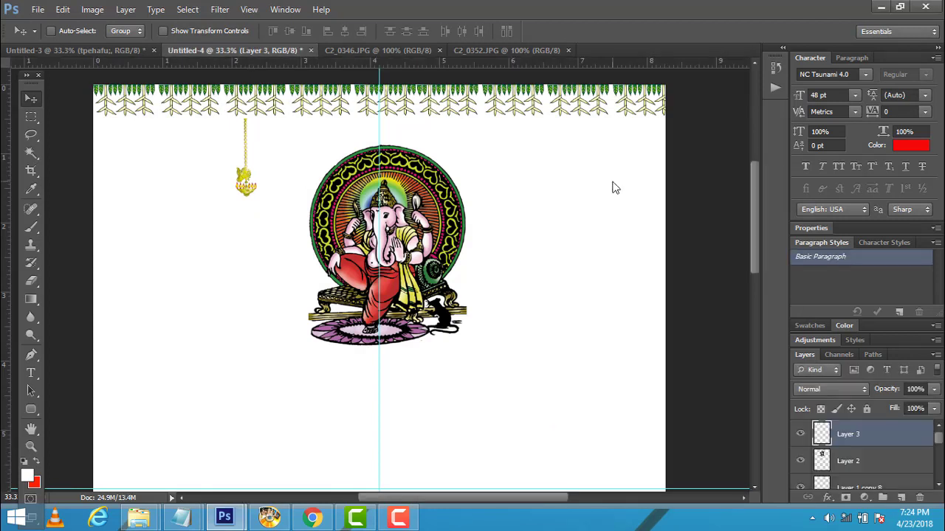
click(63, 9)
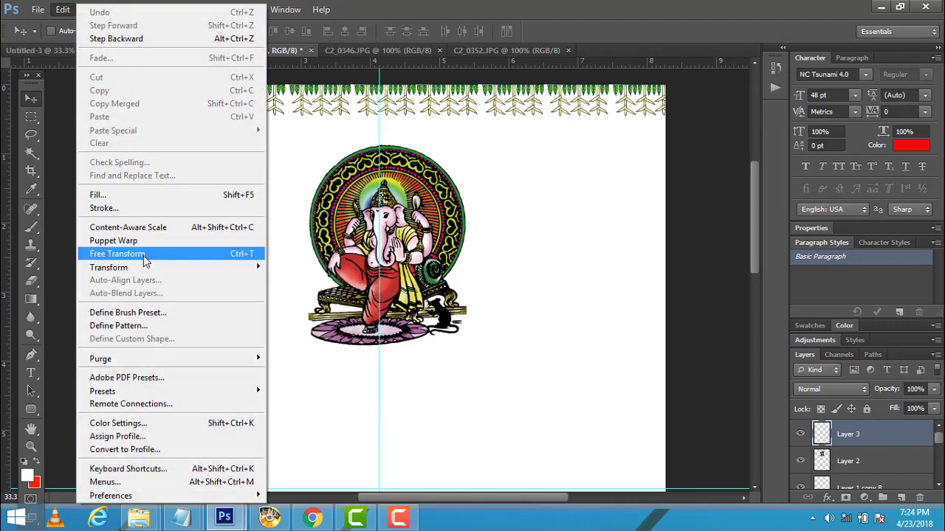
Scale the Layer 3 hanging lamp to about 221% with Free Transform and apply it.
click(118, 254)
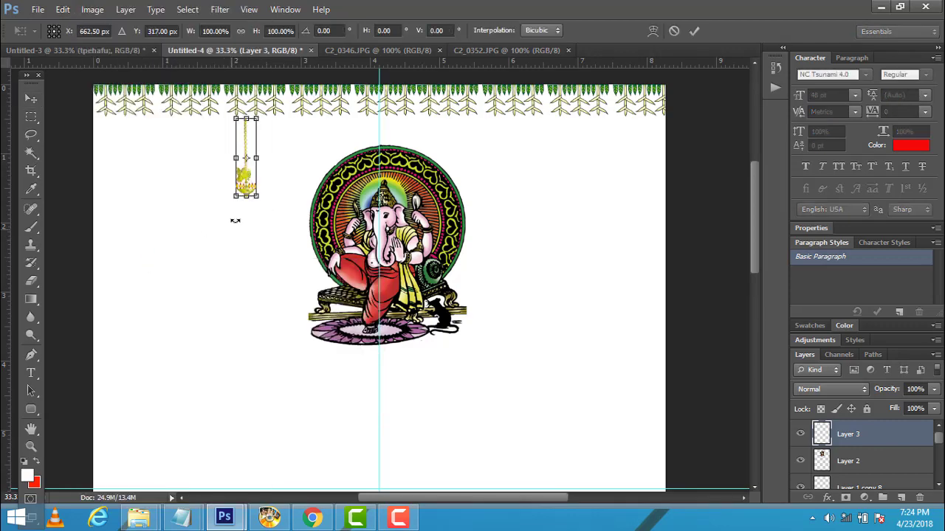
drag(236, 196, 220, 295)
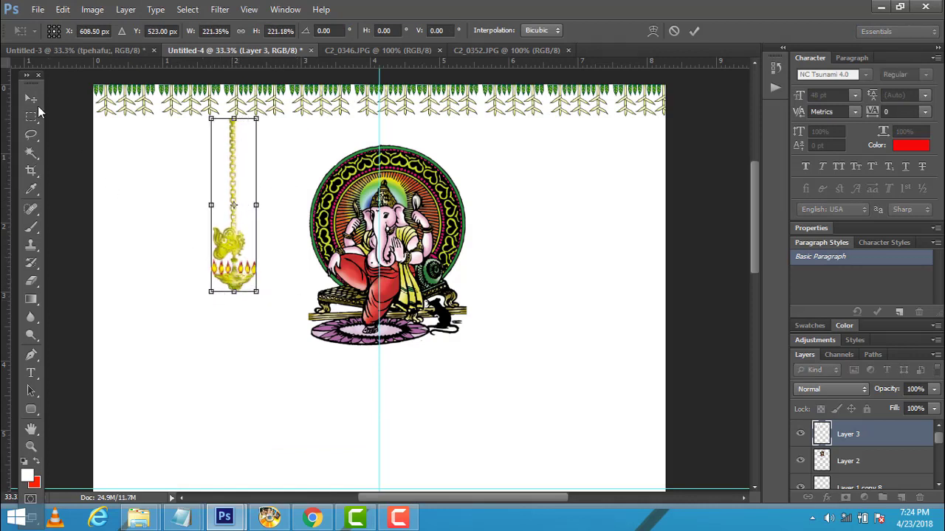
click(31, 101)
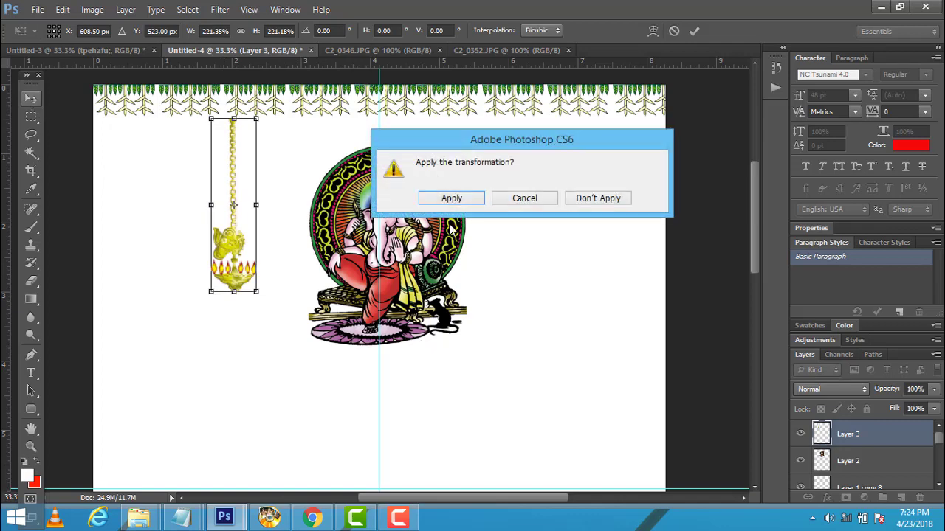
click(451, 199)
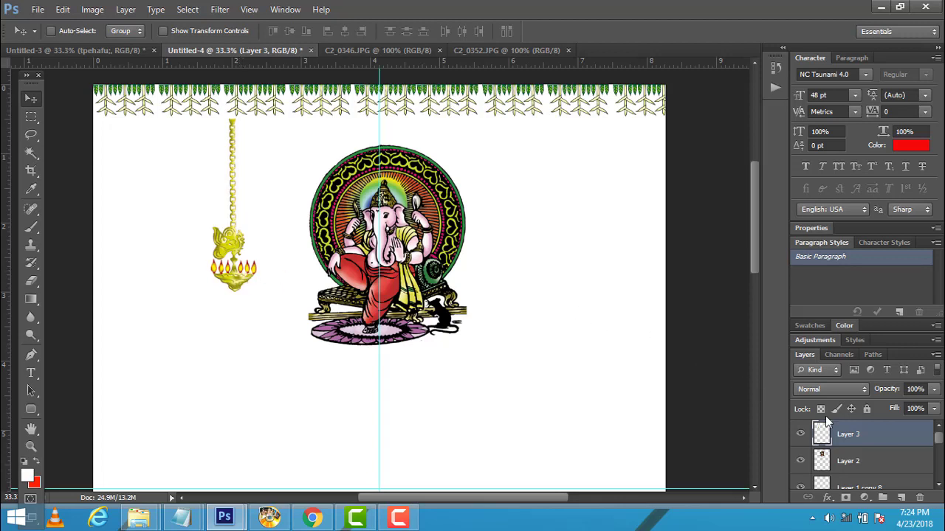
Duplicate Layer 3 and hang the lamp copy at the garland's right end, mirroring the left lamp.
drag(881, 433, 900, 499)
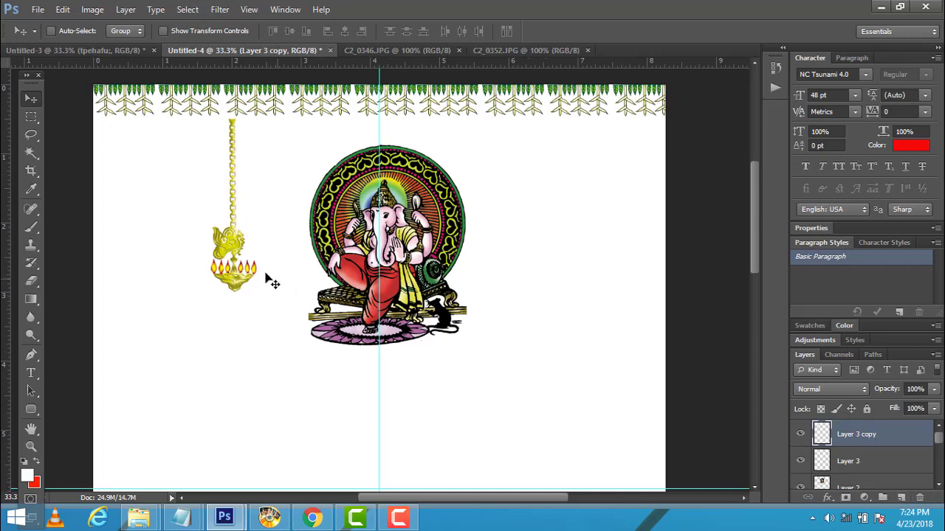
mouse_move(231, 251)
mouse_down()
mouse_move(545, 251)
mouse_move(535, 250)
mouse_up()
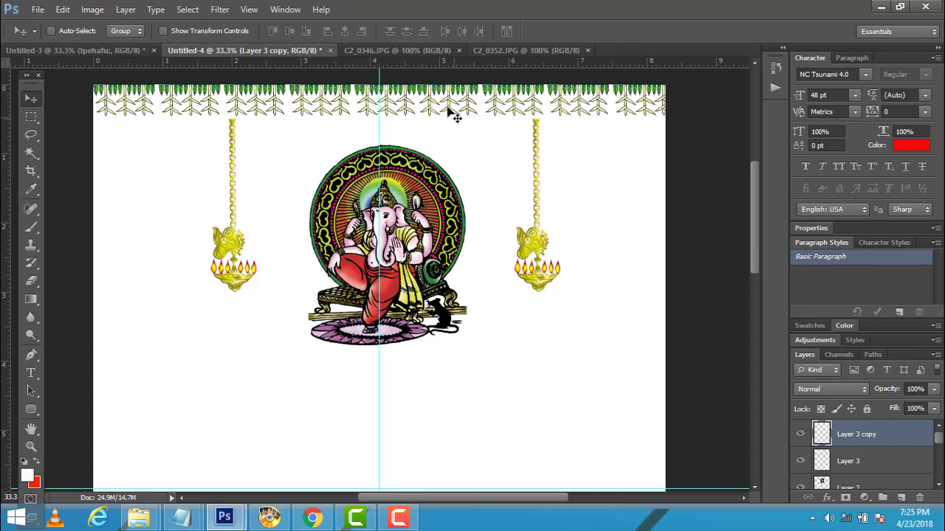
Drag the C2_0346 banana tree clipart into the invitation as Layer 4, near the upper left.
click(418, 50)
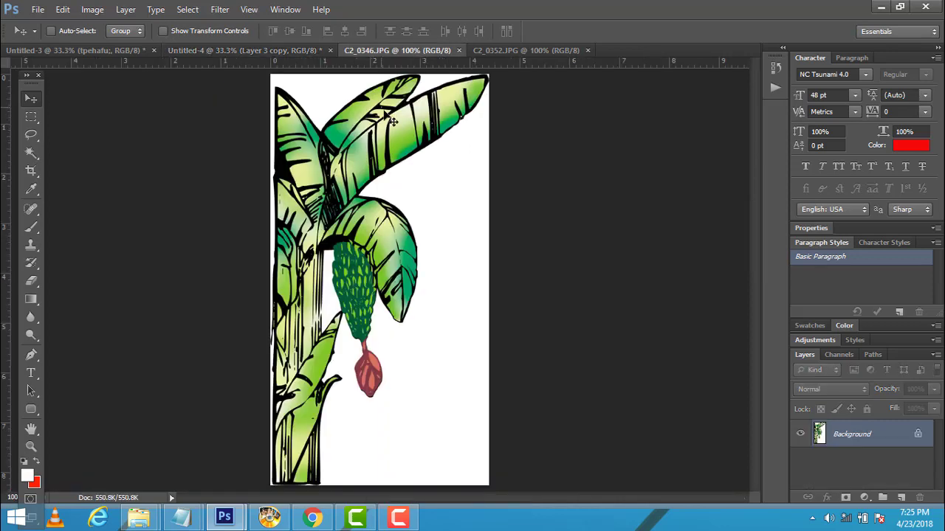
drag(406, 50, 497, 118)
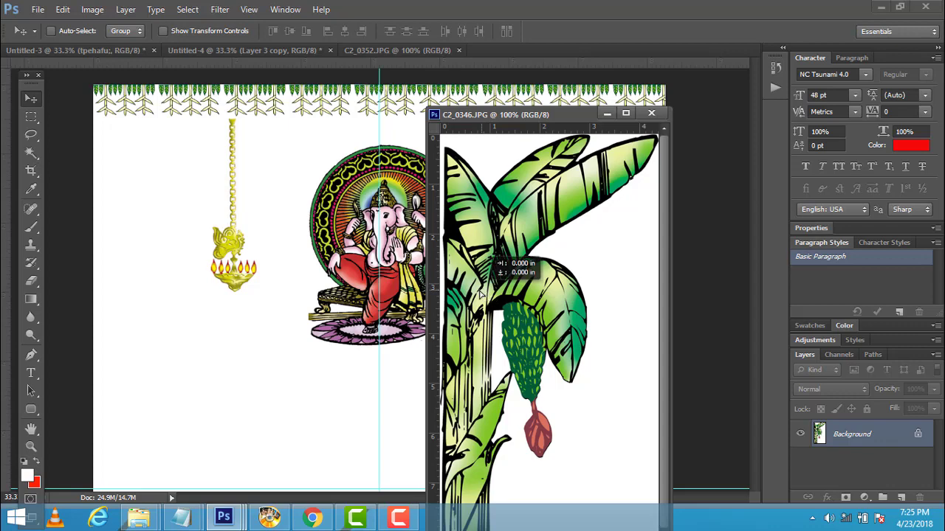
drag(490, 310, 513, 250)
click(497, 197)
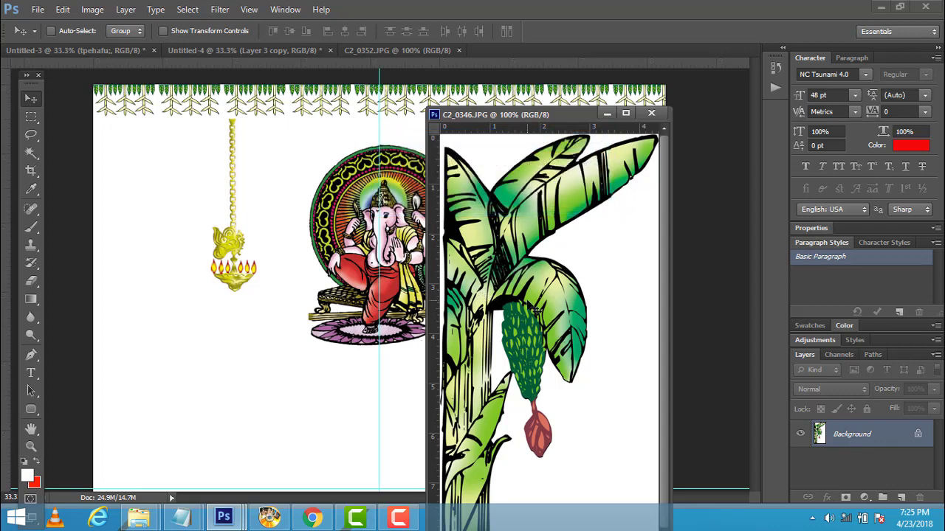
drag(527, 301, 170, 240)
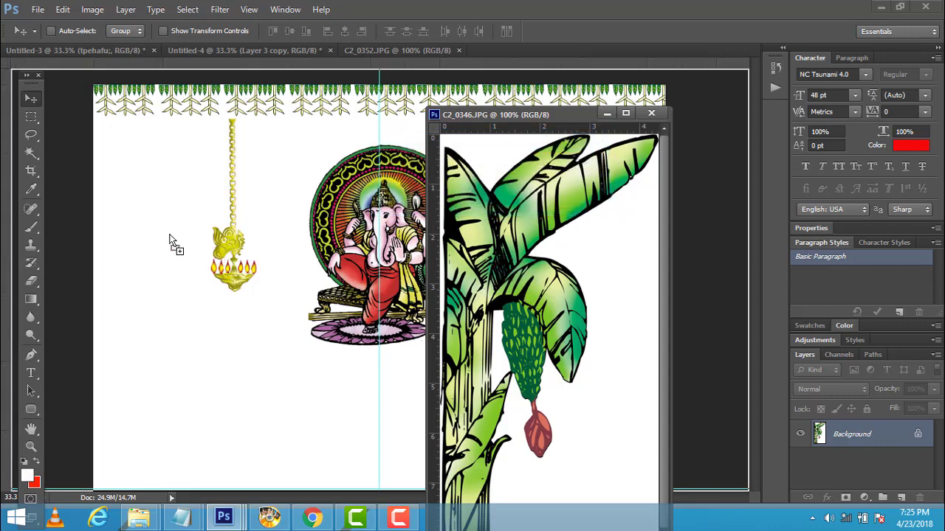
drag(175, 244, 155, 208)
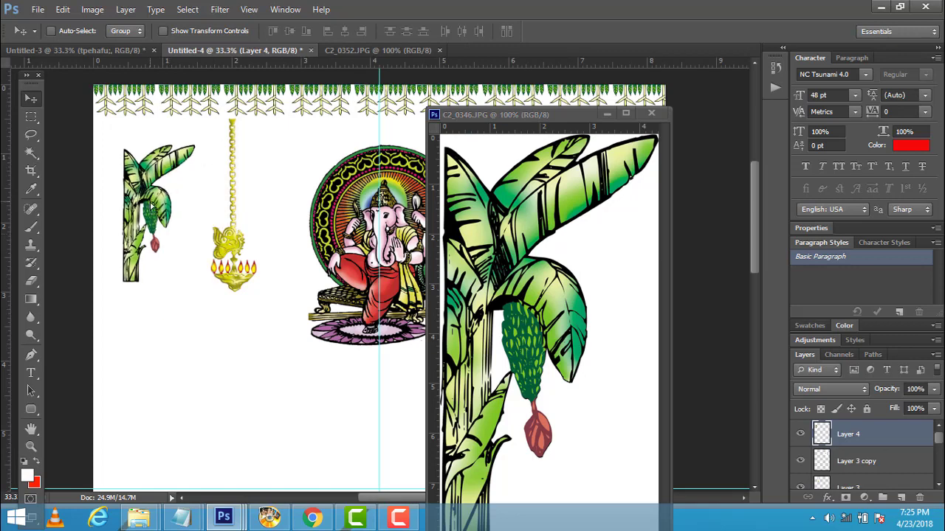
Close the banana tree clipart and set the tree flush against the top-left page edge.
click(651, 115)
drag(148, 213, 122, 188)
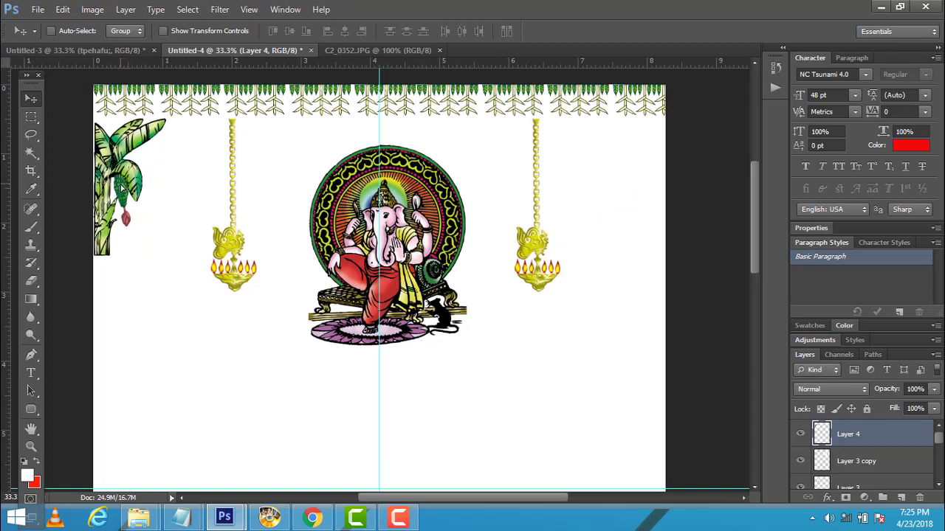
key(Left)
key(Left)
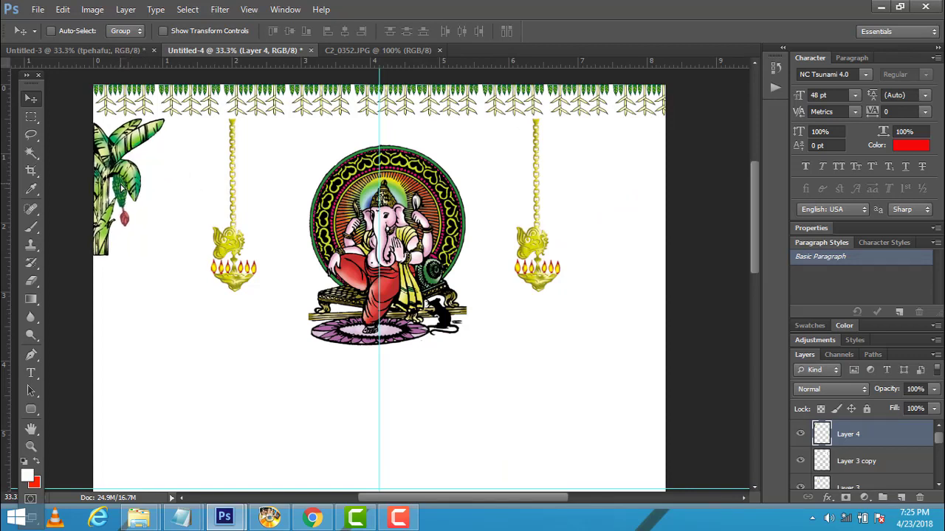
Free Transform the Layer 4 banana tree to about 176.6%, shift it slightly left and down, and apply.
click(64, 10)
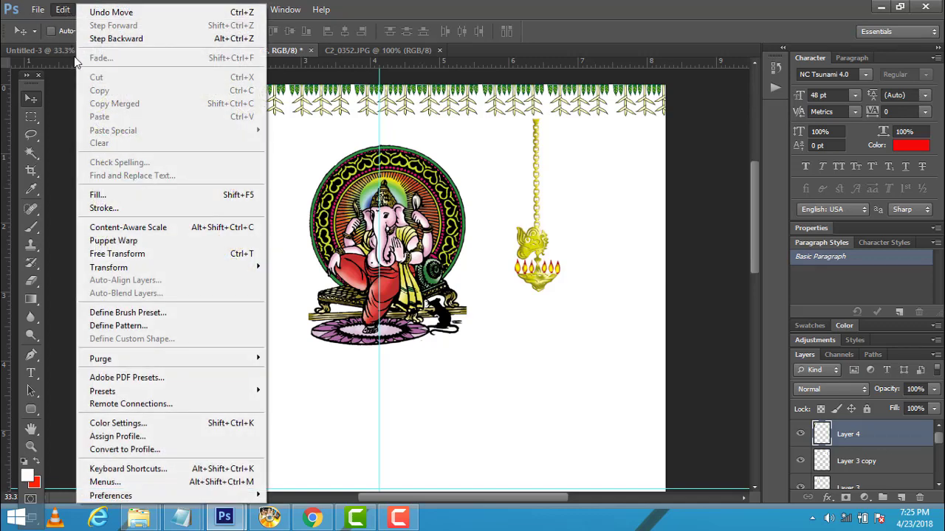
click(116, 253)
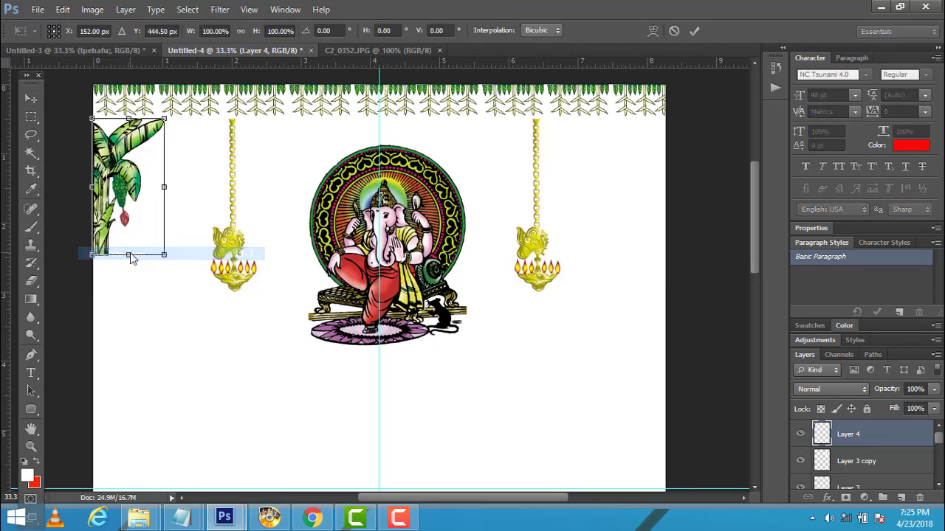
drag(169, 258, 191, 379)
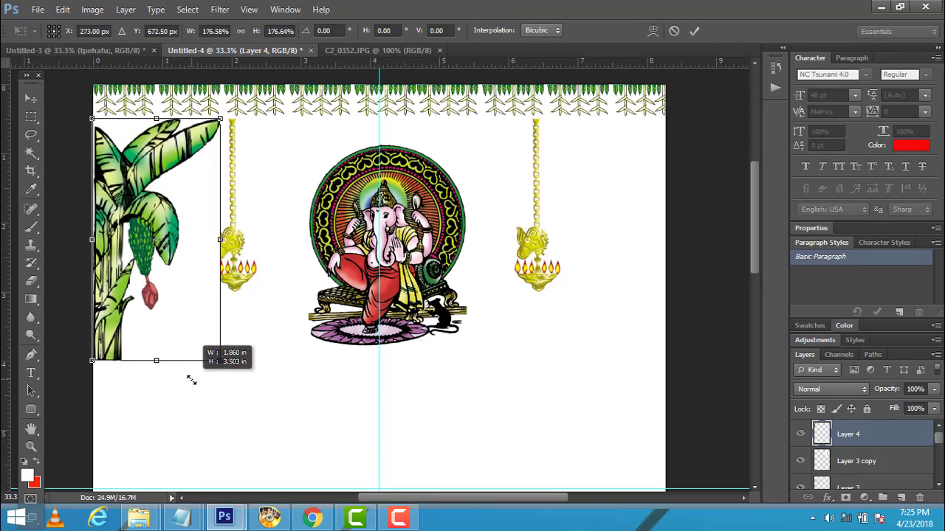
drag(128, 308, 124, 314)
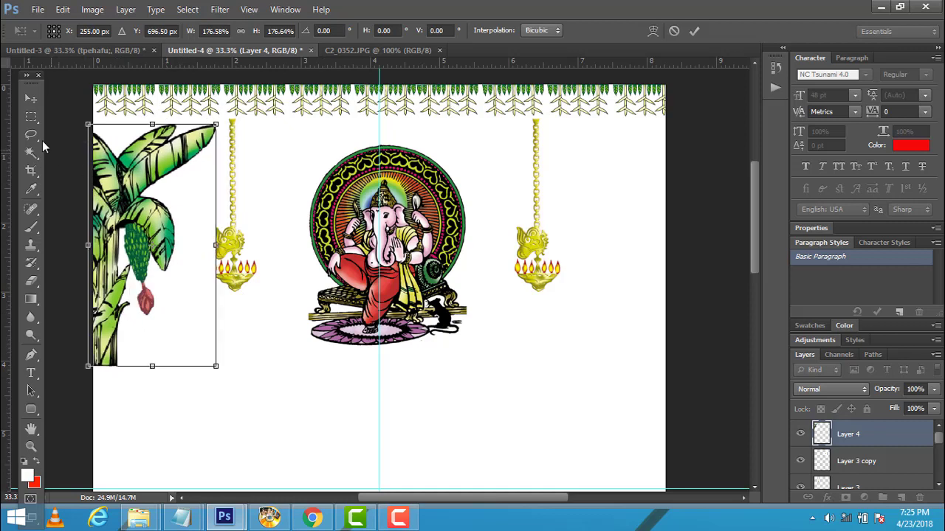
click(30, 104)
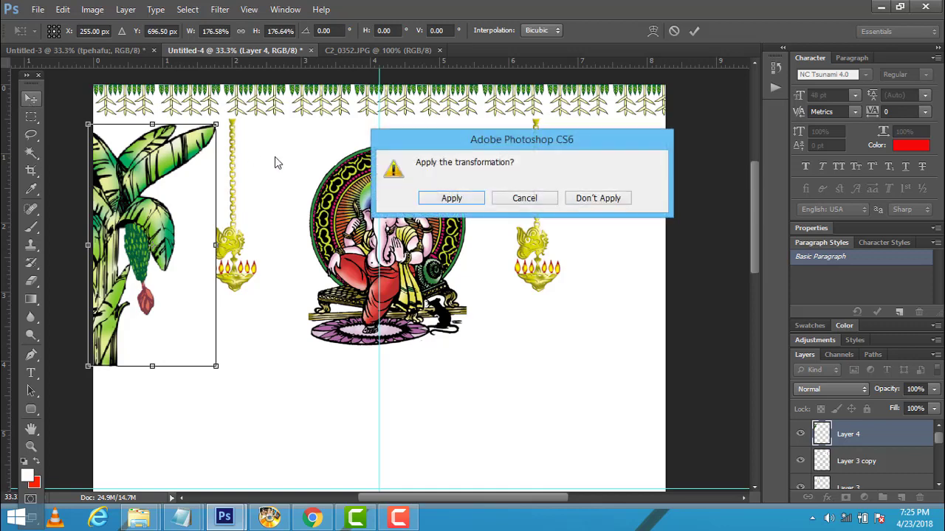
click(426, 205)
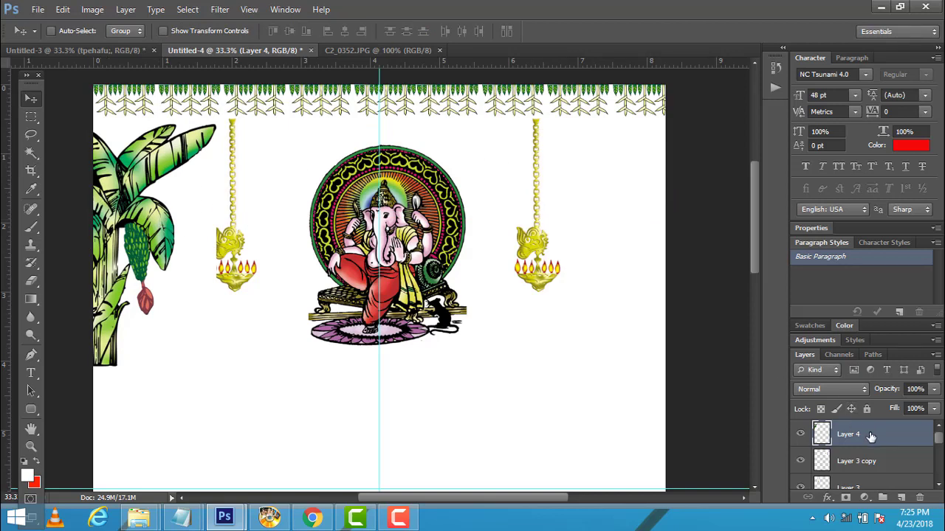
Duplicate Layer 4, flip the copy horizontally, and align it against the page's right edge.
drag(869, 437, 899, 502)
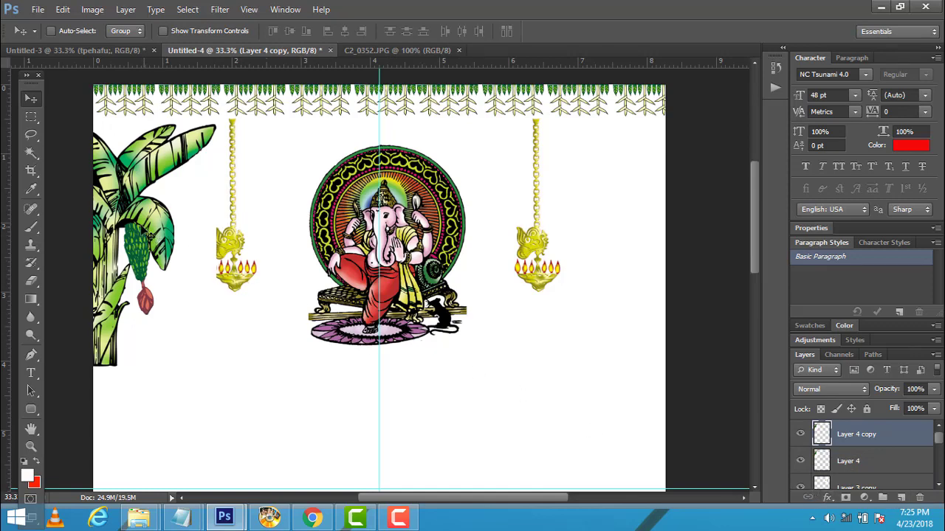
mouse_move(150, 231)
mouse_down()
mouse_move(324, 232)
mouse_move(639, 268)
mouse_up()
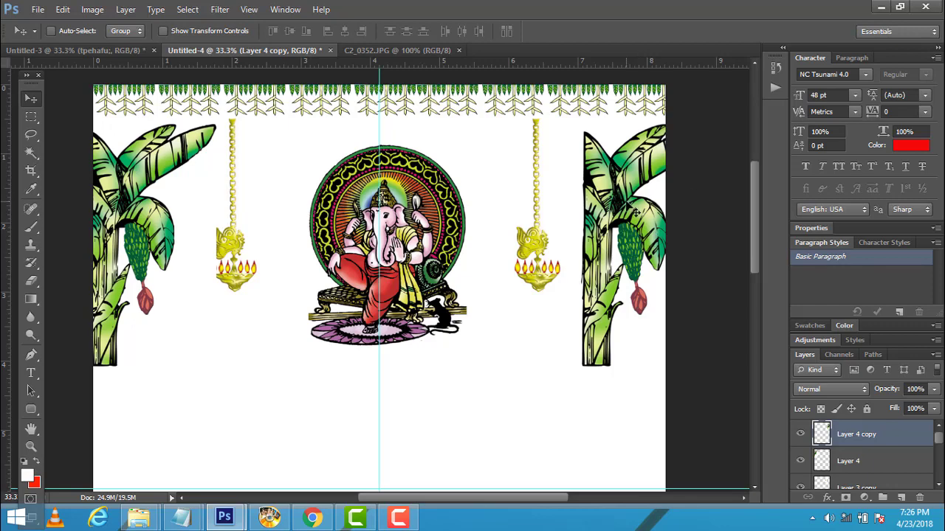
click(63, 10)
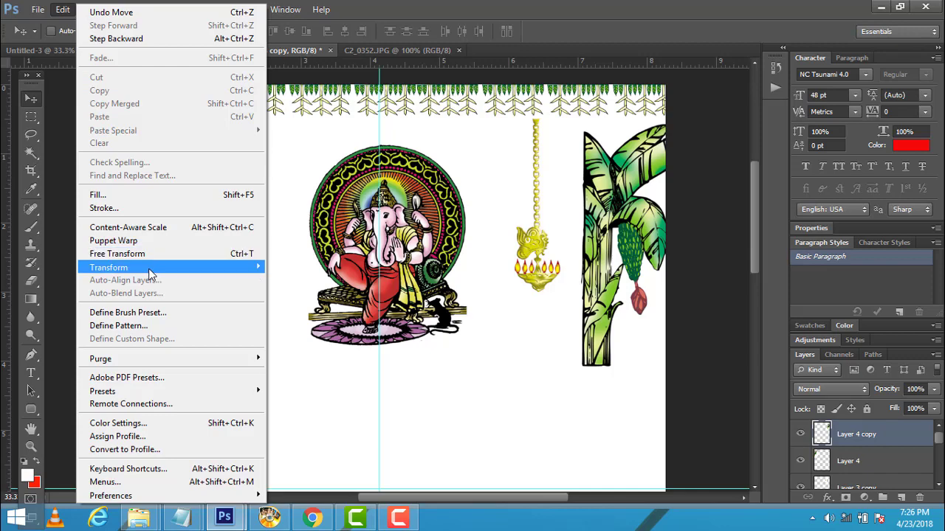
mouse_move(108, 267)
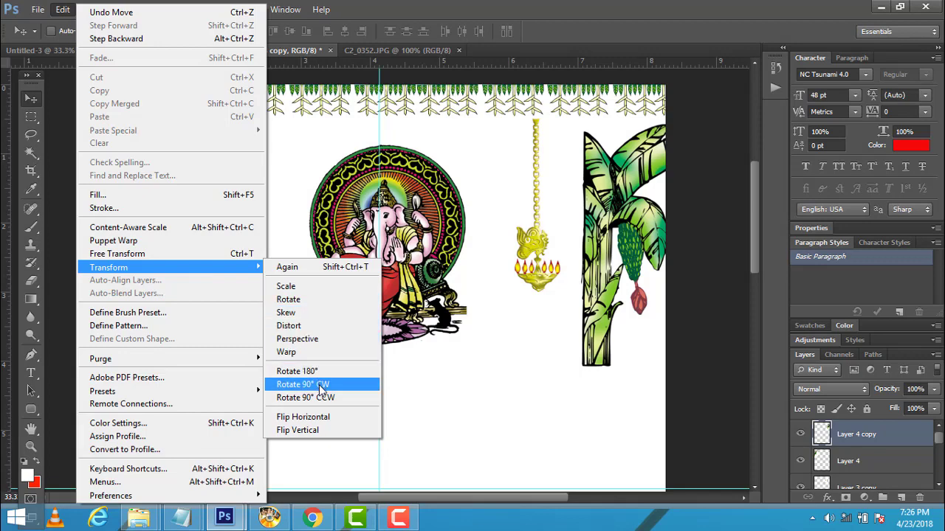
click(326, 417)
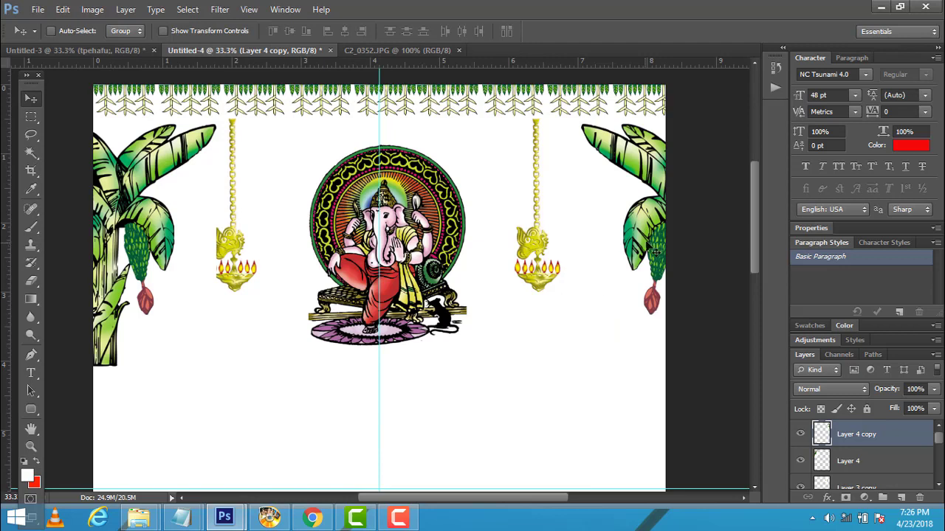
mouse_move(655, 252)
mouse_down()
mouse_move(609, 247)
mouse_move(624, 215)
mouse_up()
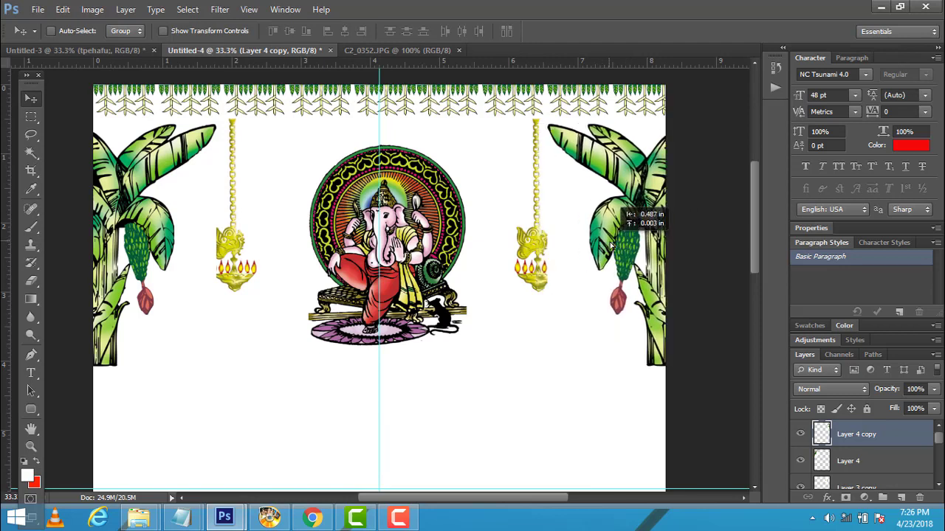
Select Layer 3 copy and move the right lamp slightly left toward Ganesha.
right_click(541, 206)
click(546, 205)
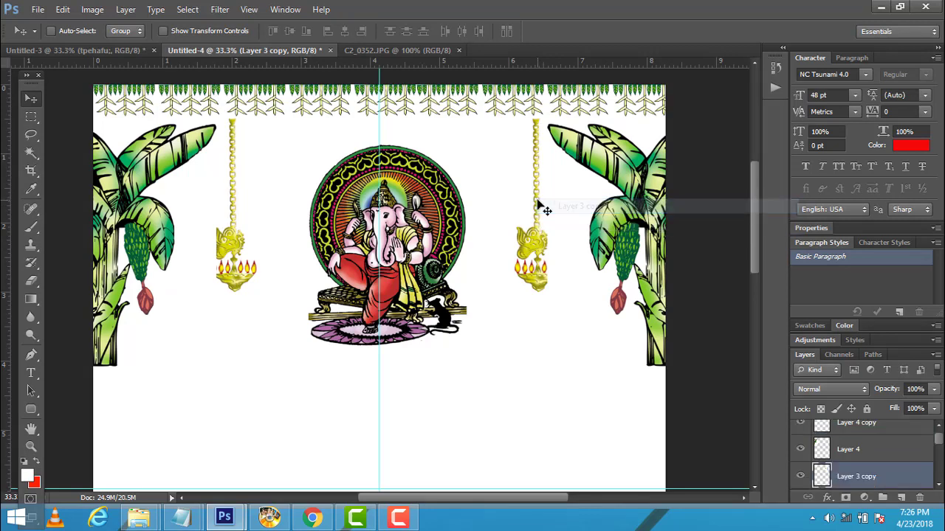
drag(540, 205, 519, 206)
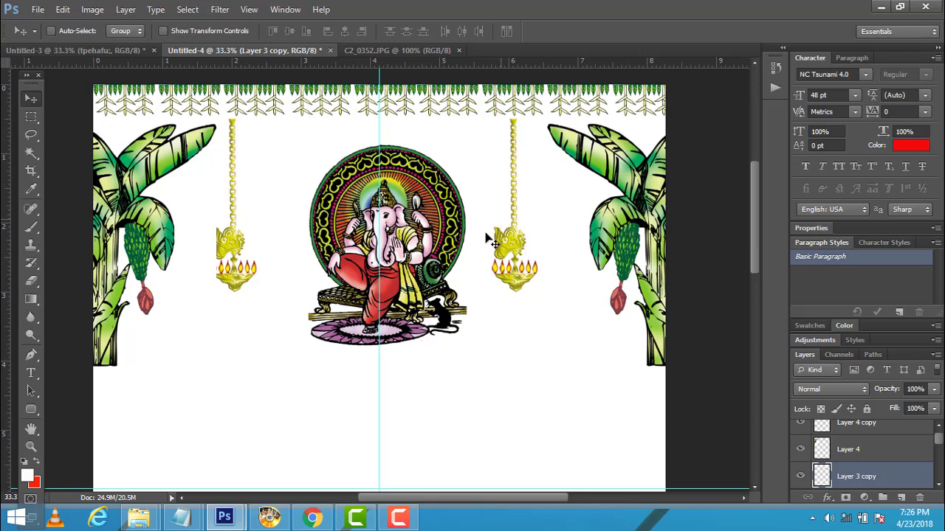
scroll(407, 213, down, 3)
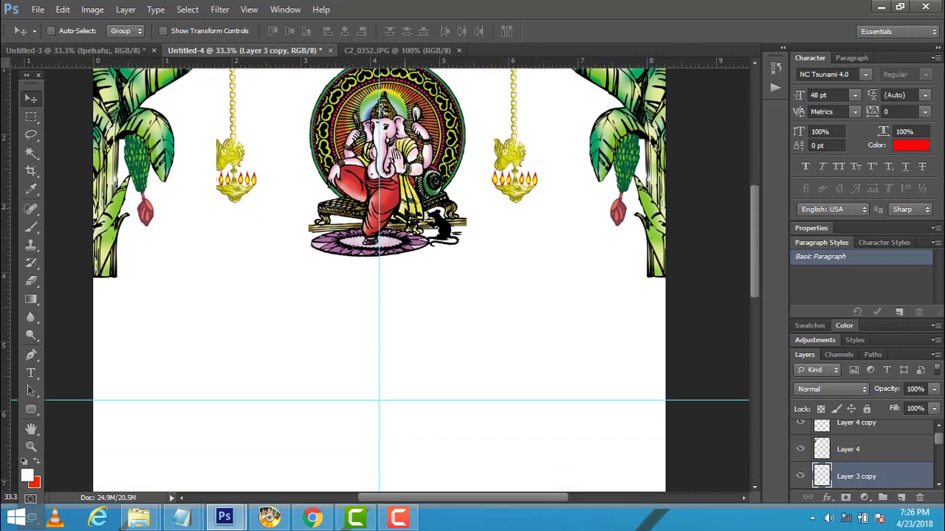
scroll(408, 213, down, 3)
scroll(163, 222, down, 2)
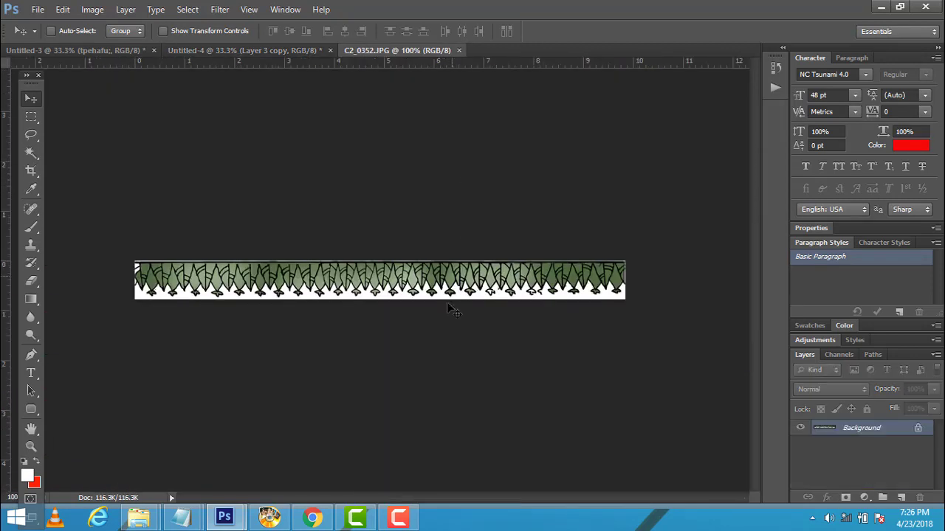
Copy the C2_0352 grass strip into the invitation as Layer 5, close the source, and place it bottom-left.
drag(364, 46, 492, 137)
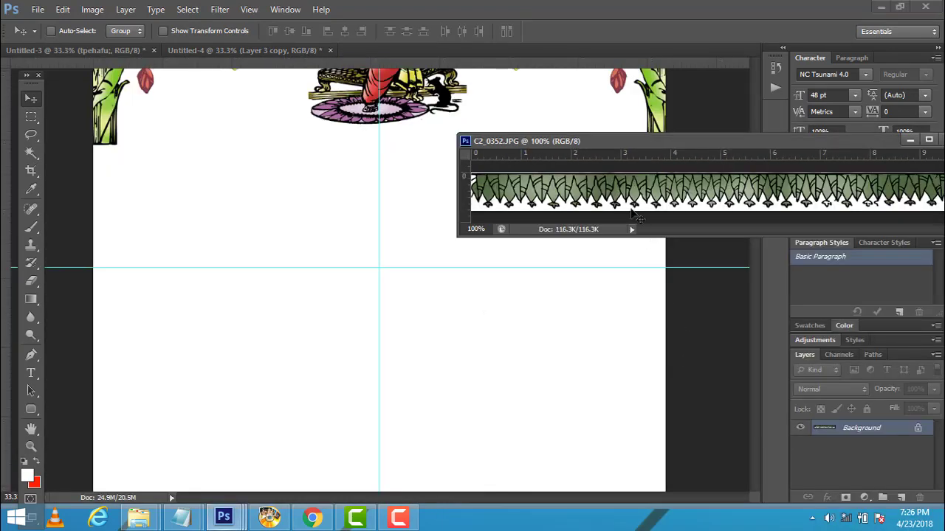
mouse_move(626, 193)
mouse_down()
mouse_move(474, 313)
mouse_move(354, 372)
mouse_up()
scroll(541, 358, down, 2)
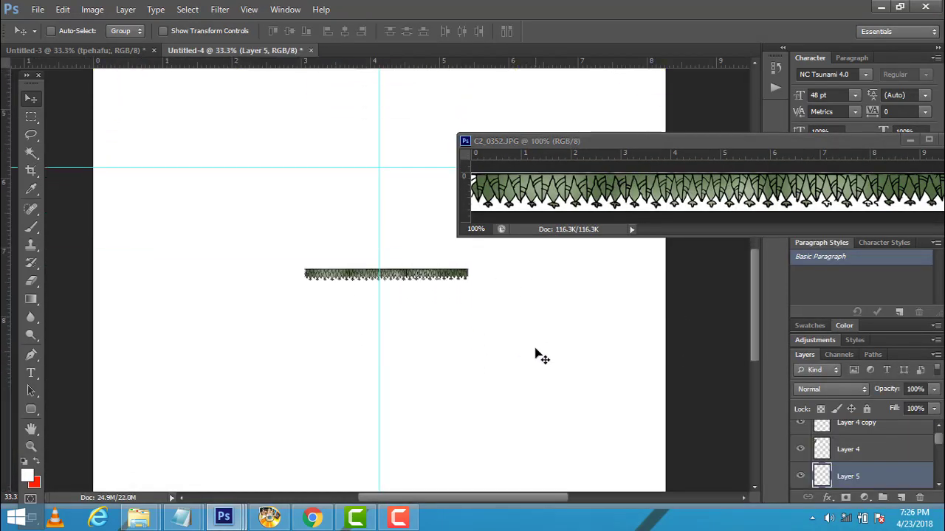
scroll(541, 357, down, 3)
drag(703, 137, 88, 409)
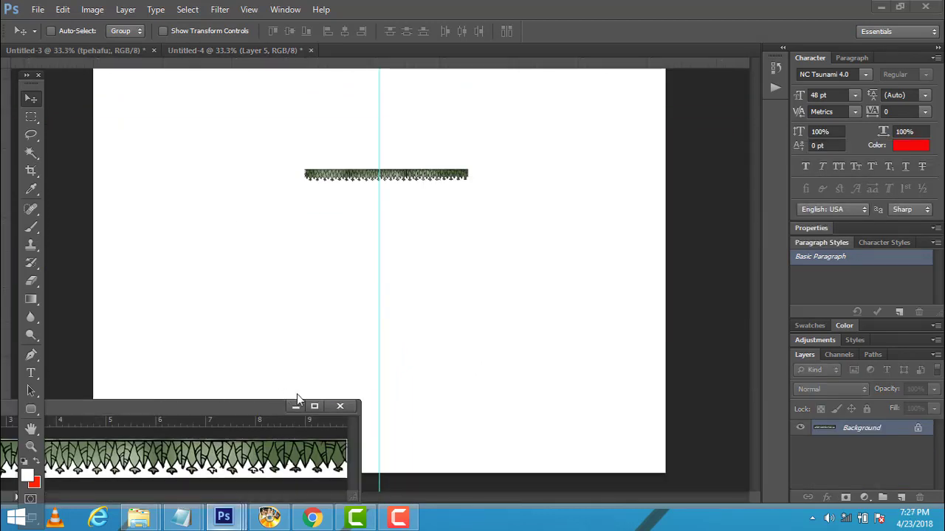
click(344, 405)
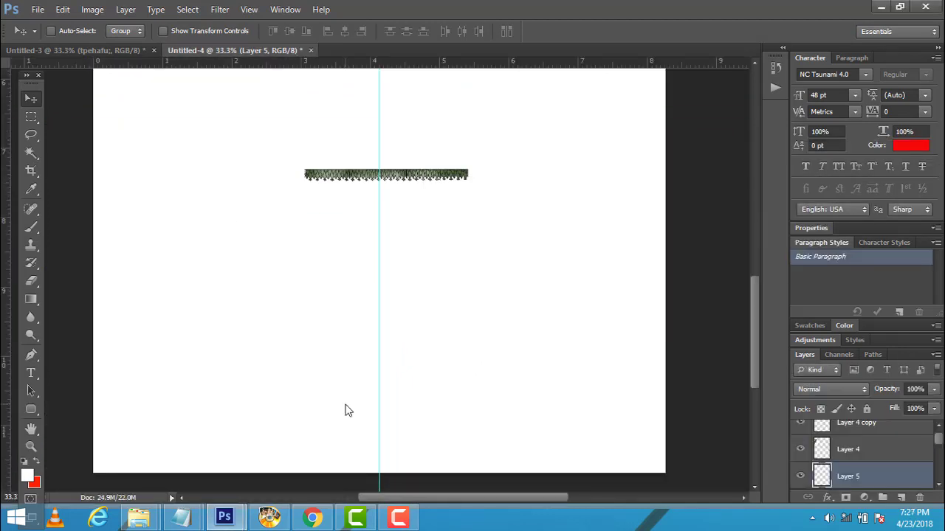
mouse_move(341, 181)
mouse_down()
mouse_move(207, 436)
mouse_move(134, 466)
mouse_up()
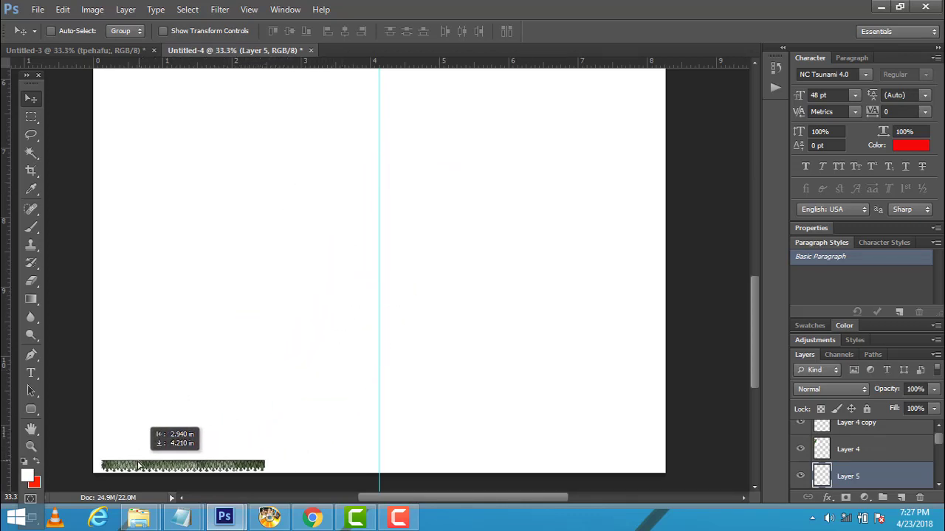
Select the grass strip's Layer 5 and apply Edit > Transform > Flip Vertical.
click(399, 516)
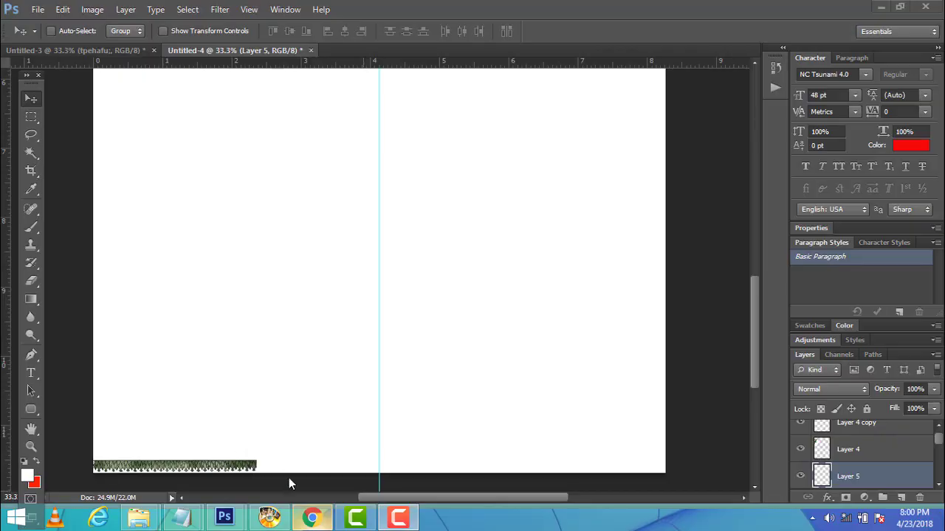
click(215, 465)
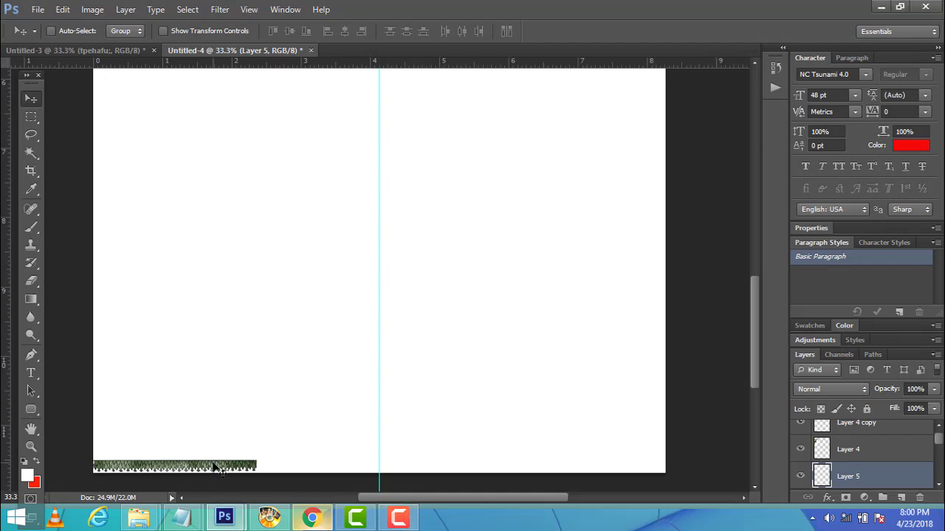
right_click(213, 465)
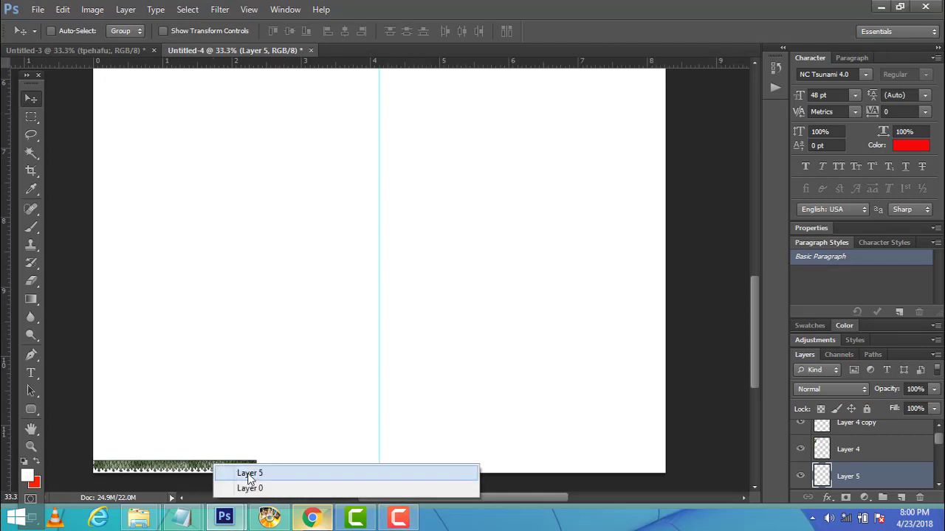
click(247, 474)
click(64, 11)
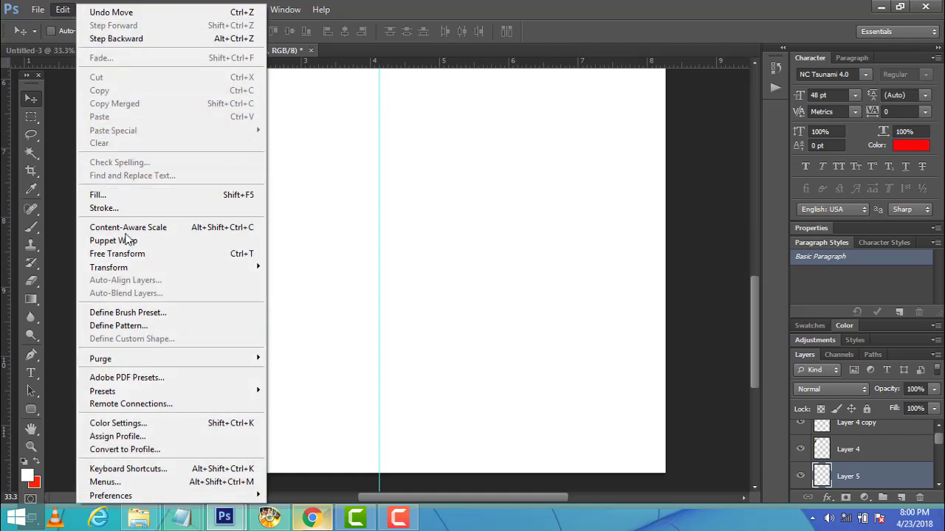
mouse_move(108, 267)
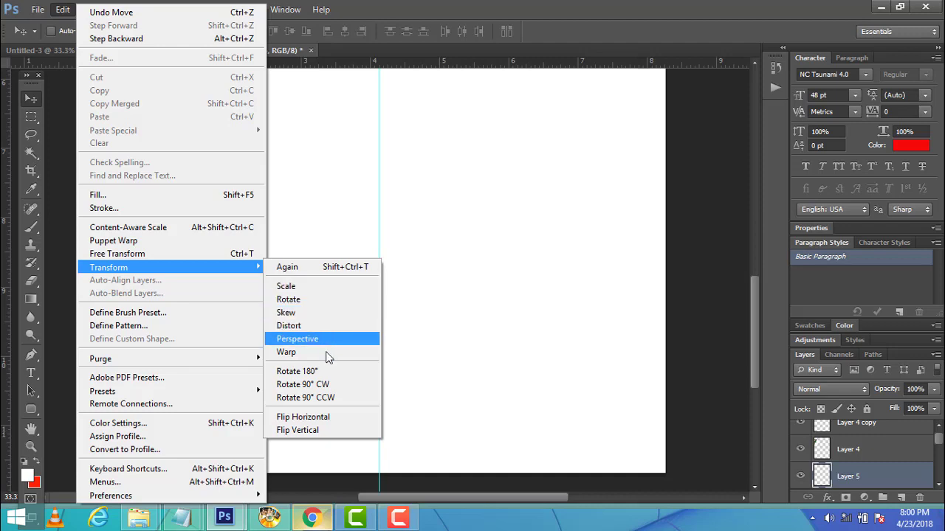
click(293, 431)
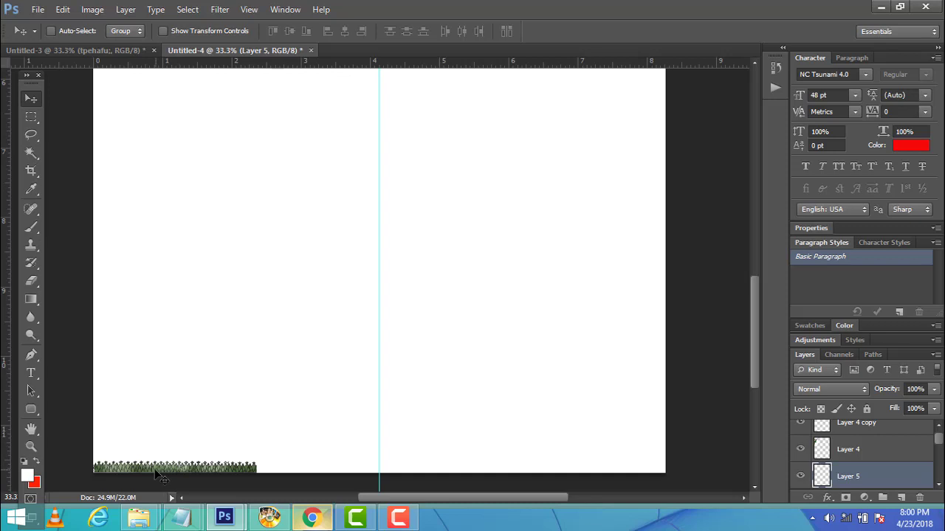
key(Up)
key(Up)
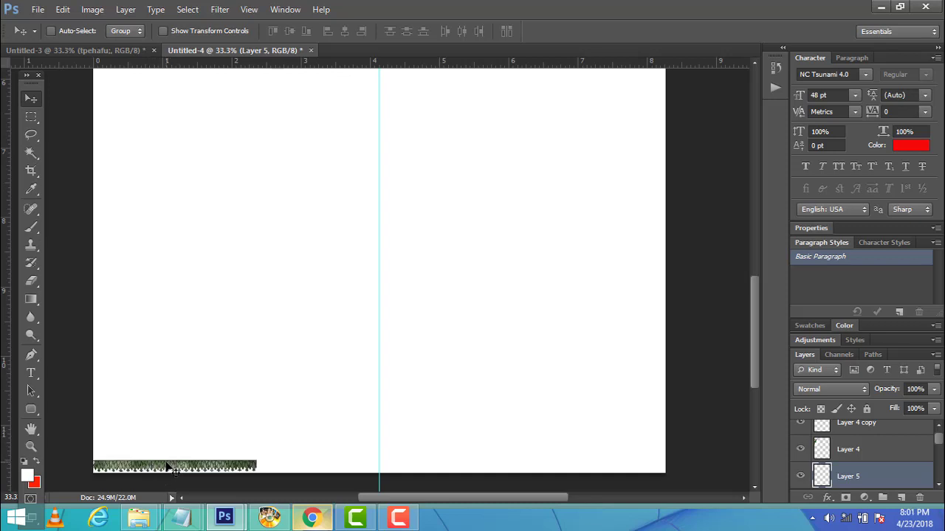
click(62, 9)
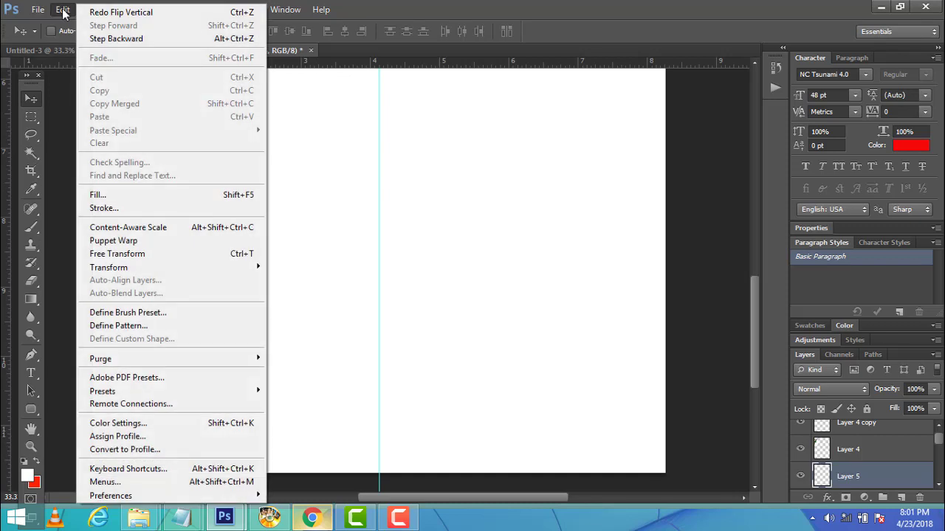
click(336, 355)
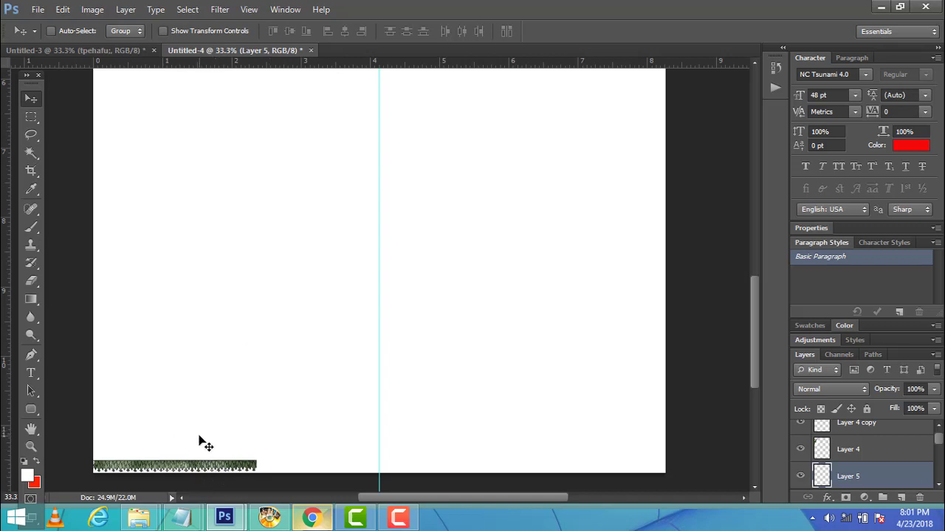
click(62, 9)
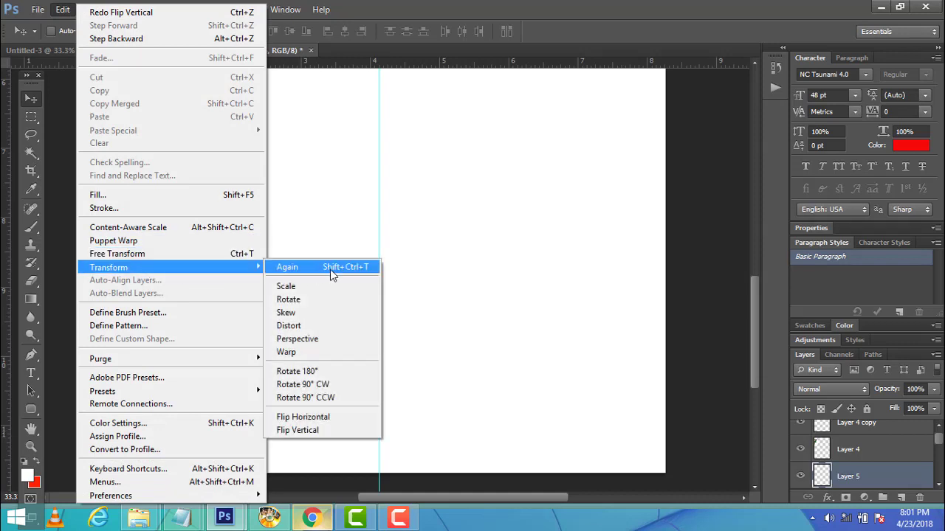
click(303, 429)
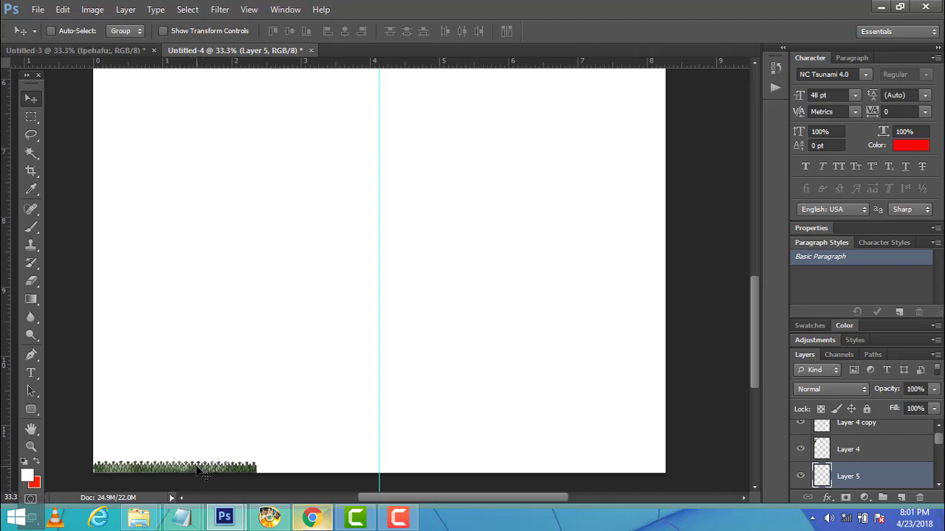
Select the grass layer, duplicate it, and place the first copy right after the original.
drag(758, 323, 762, 134)
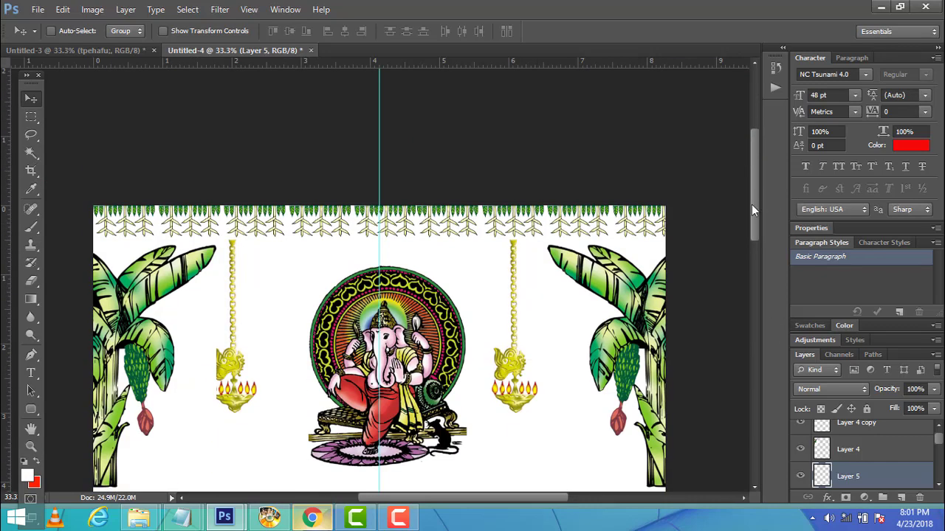
drag(751, 205, 760, 384)
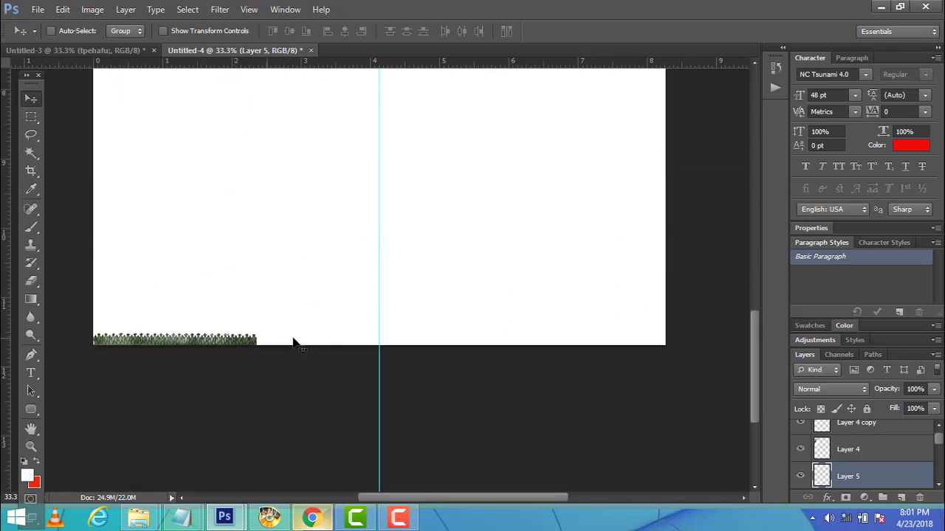
right_click(221, 343)
click(229, 348)
drag(873, 474, 899, 498)
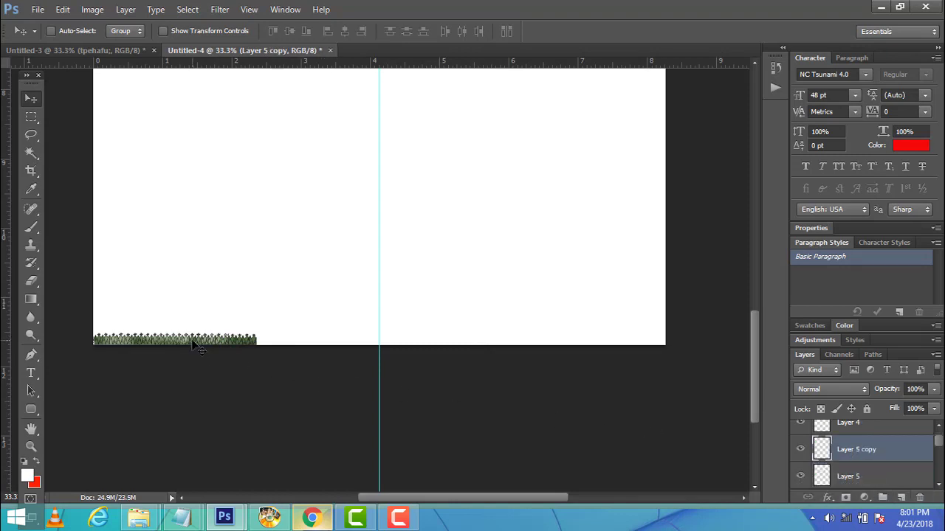
drag(200, 343, 358, 355)
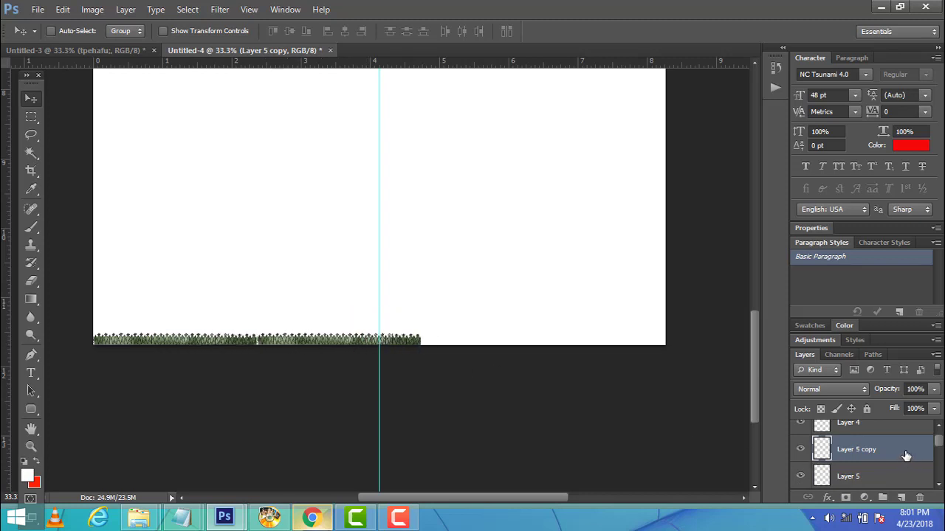
Add two more grass copies side by side, extending the strip to the right page edge.
drag(906, 455, 900, 498)
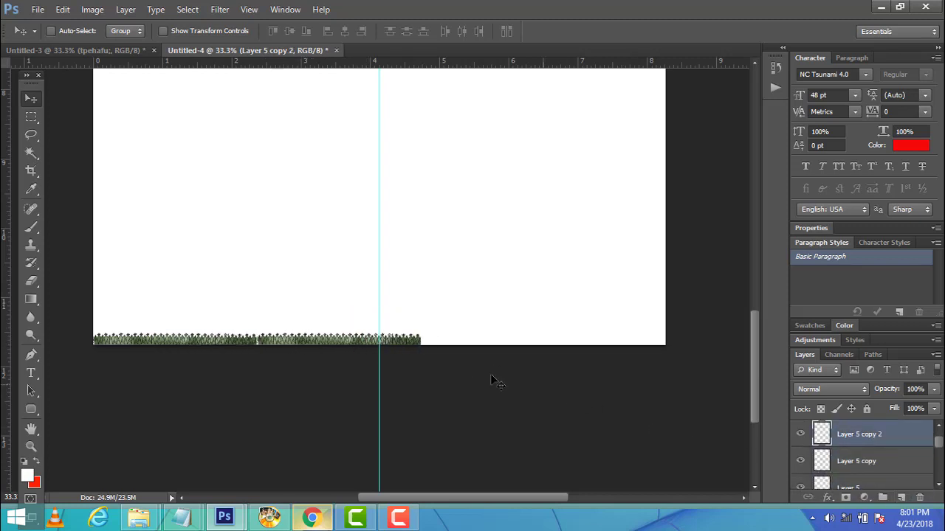
drag(415, 341, 579, 344)
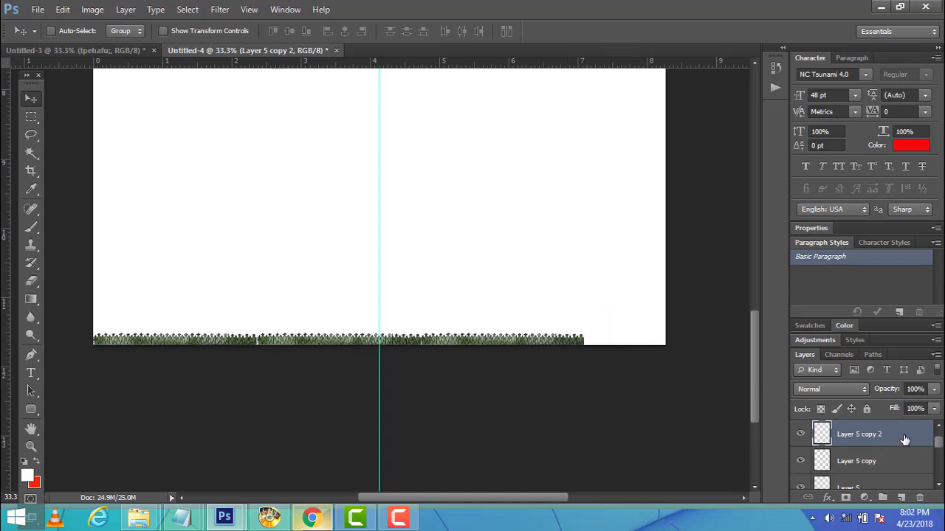
drag(905, 440, 902, 491)
drag(900, 496, 901, 497)
drag(536, 341, 694, 343)
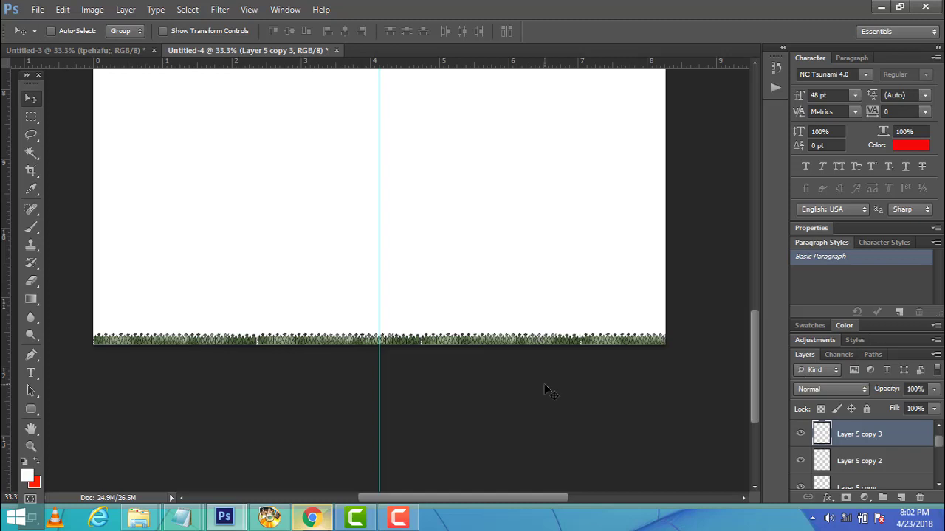
scroll(546, 390, up, 1)
scroll(546, 390, up, 1)
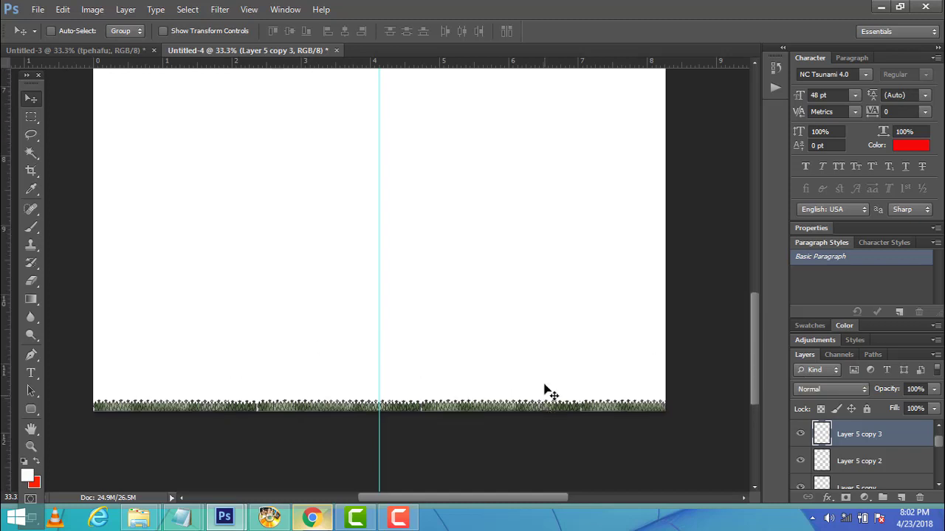
scroll(546, 390, up, 1)
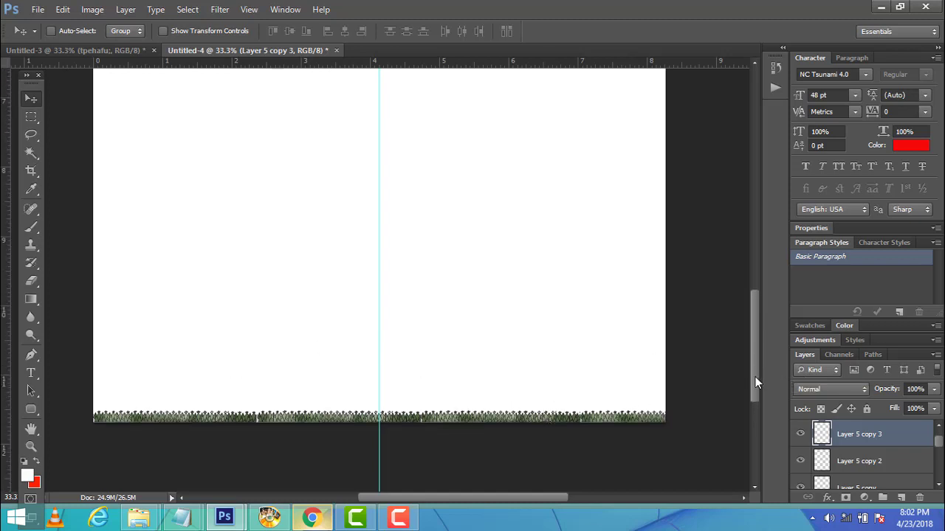
mouse_move(755, 377)
mouse_down()
mouse_move(747, 242)
mouse_move(746, 369)
mouse_move(751, 306)
mouse_up()
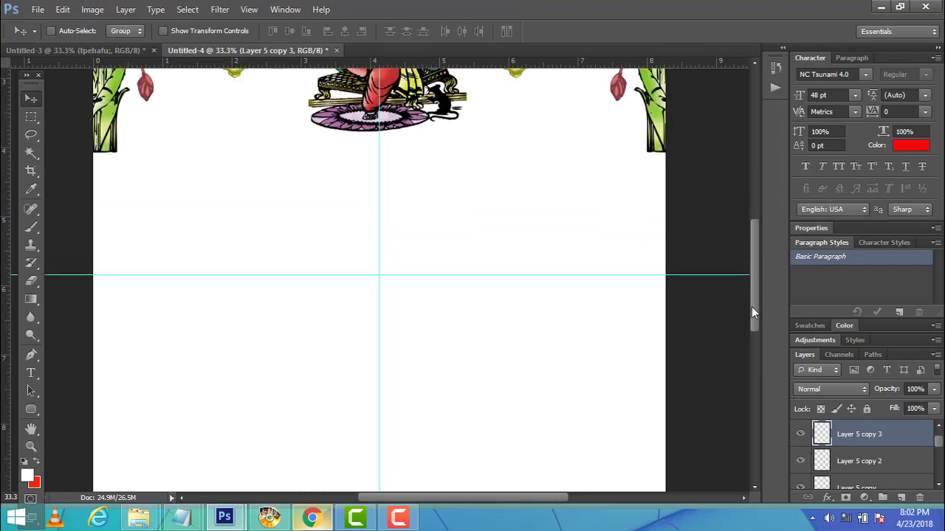
click(144, 50)
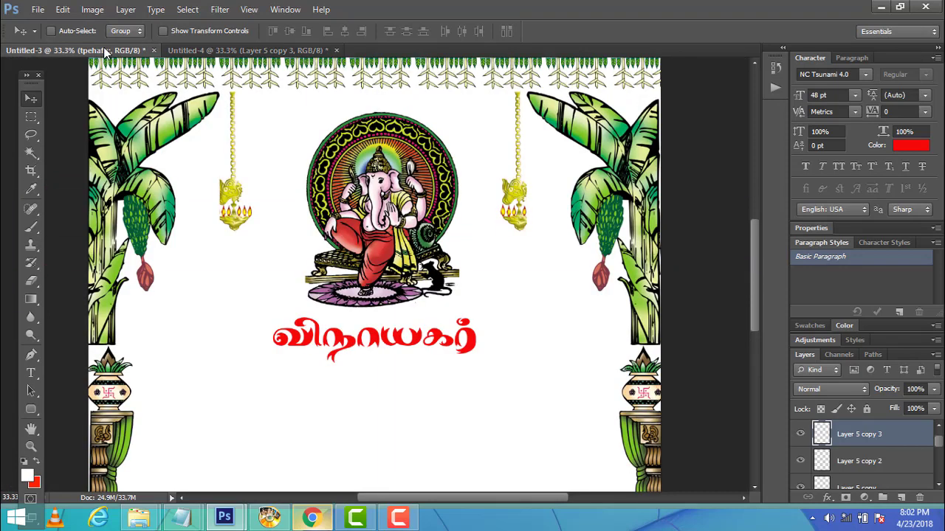
scroll(141, 399, down, 2)
scroll(141, 347, down, 3)
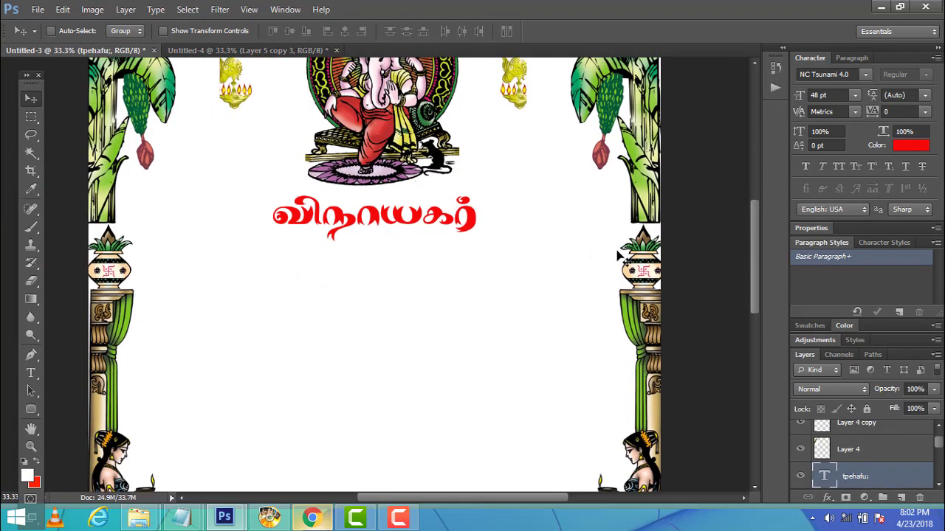
scroll(662, 309, down, 2)
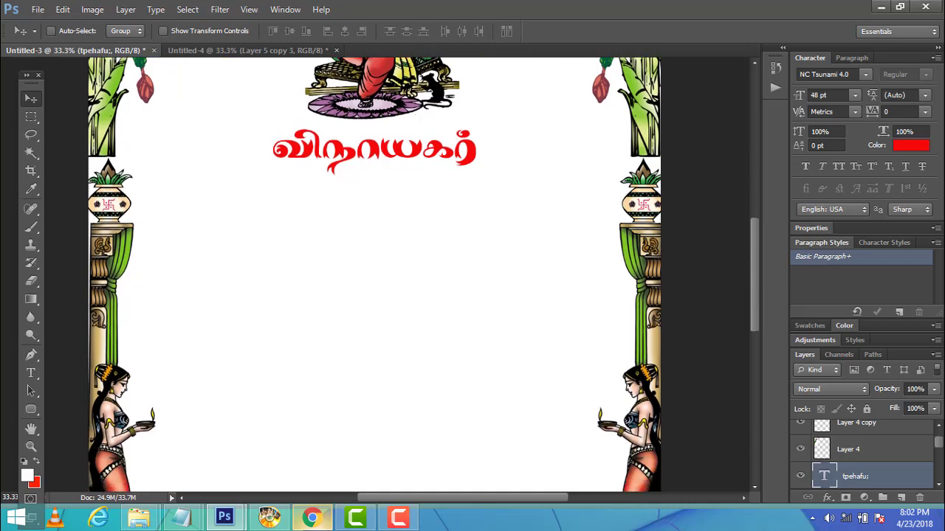
mouse_move(224, 517)
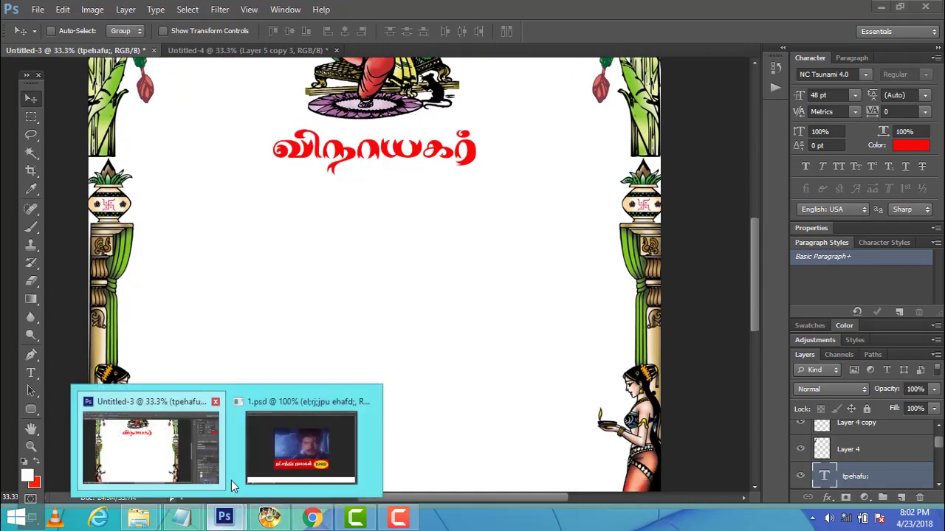
click(151, 467)
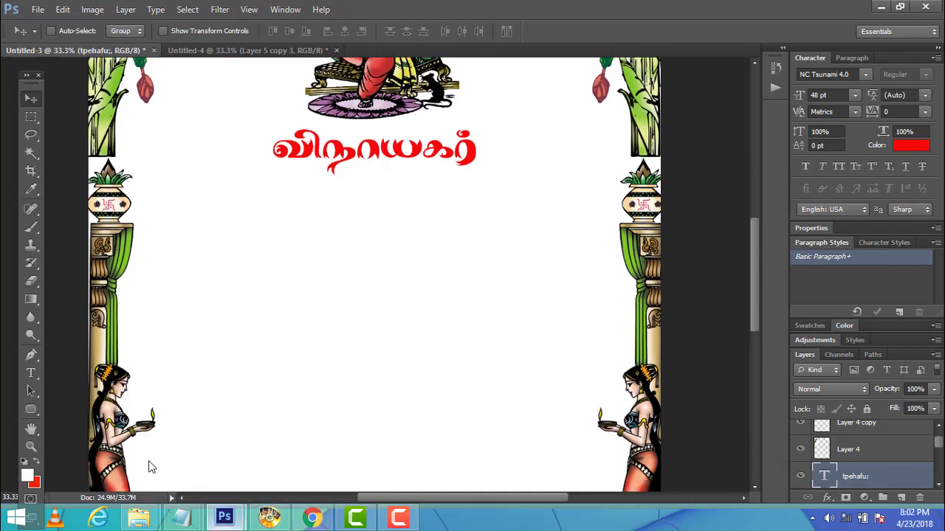
click(197, 49)
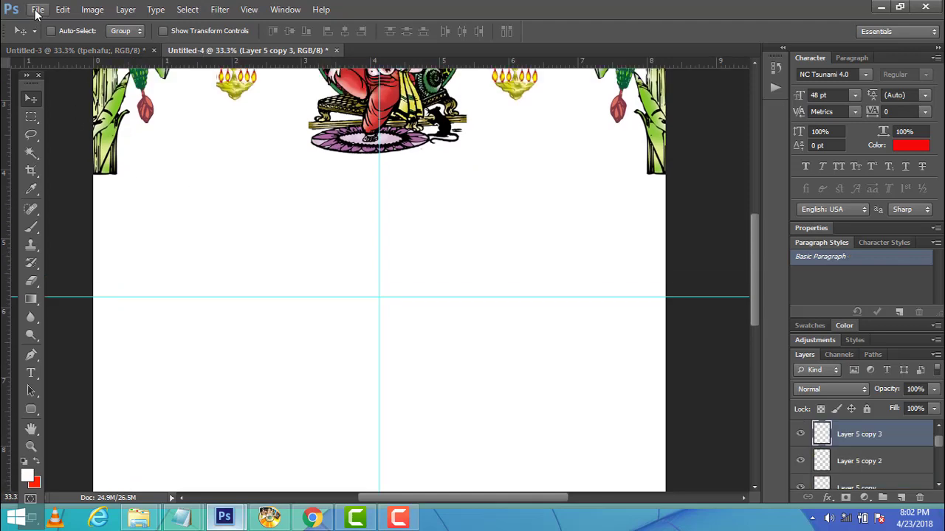
Open the File > Open dialog and browse the Tamil Cliparts folder.
click(35, 11)
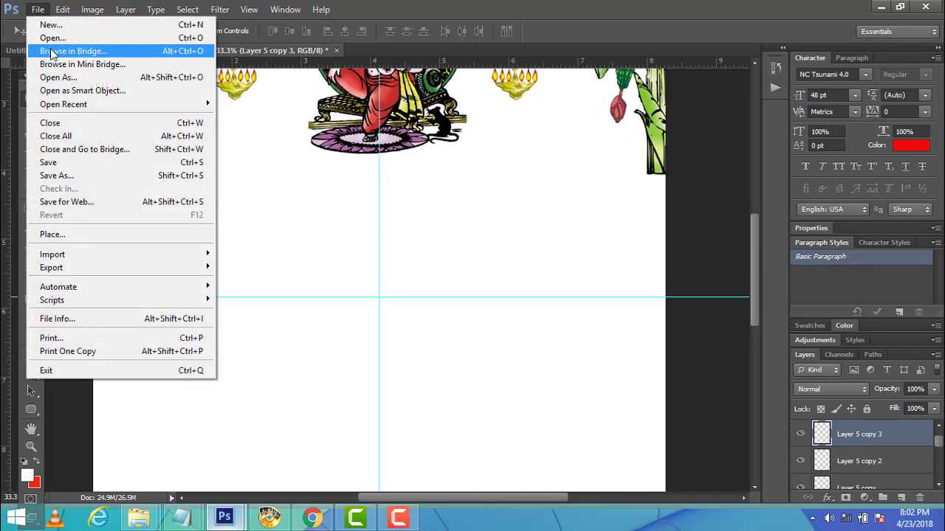
click(52, 38)
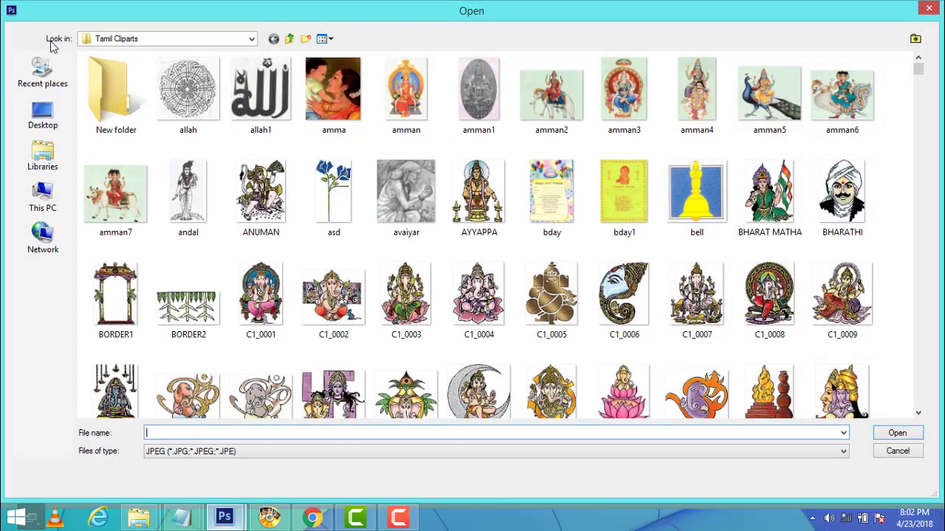
click(453, 234)
scroll(642, 339, down, 1)
scroll(642, 339, down, 3)
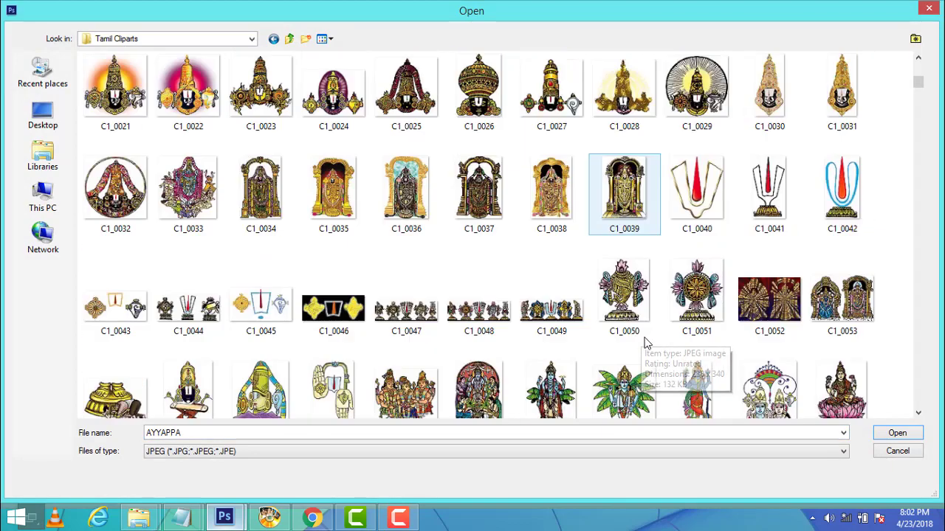
scroll(643, 341, down, 3)
scroll(646, 344, down, 3)
scroll(646, 344, down, 2)
scroll(646, 344, down, 2)
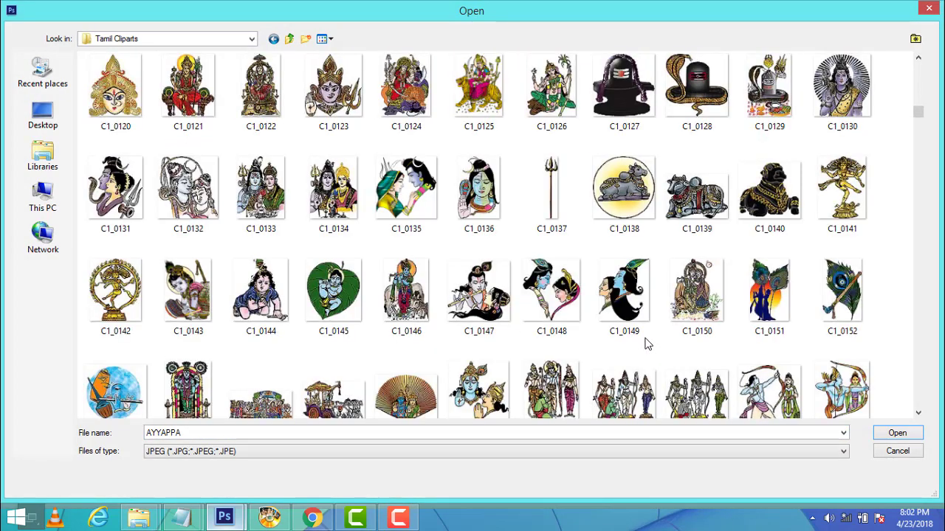
scroll(646, 344, down, 3)
scroll(646, 344, down, 3)
scroll(646, 344, down, 5)
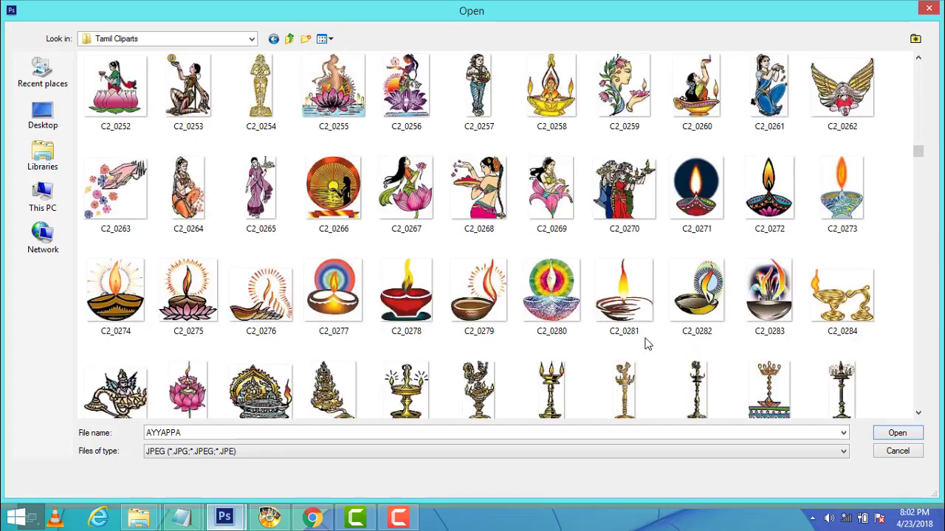
scroll(646, 344, down, 3)
scroll(646, 344, down, 4)
scroll(646, 344, up, 1)
scroll(646, 344, up, 2)
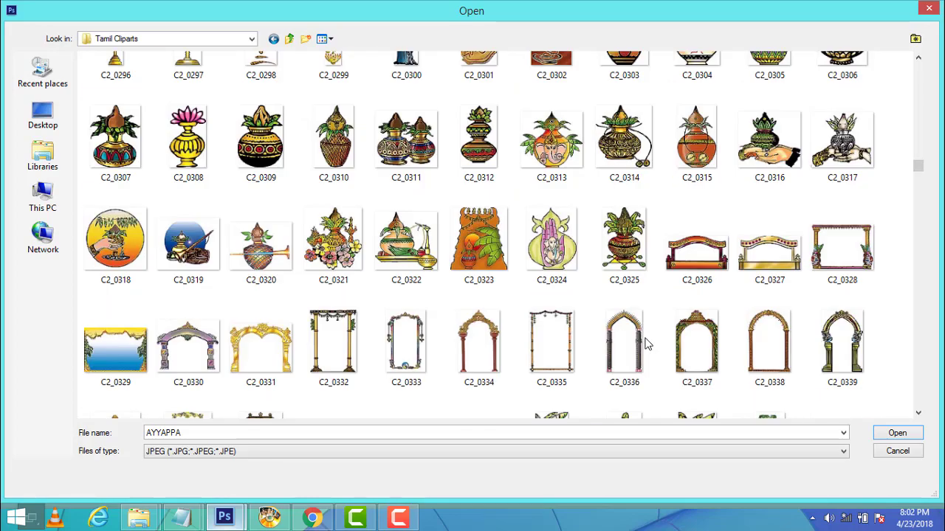
scroll(646, 344, up, 2)
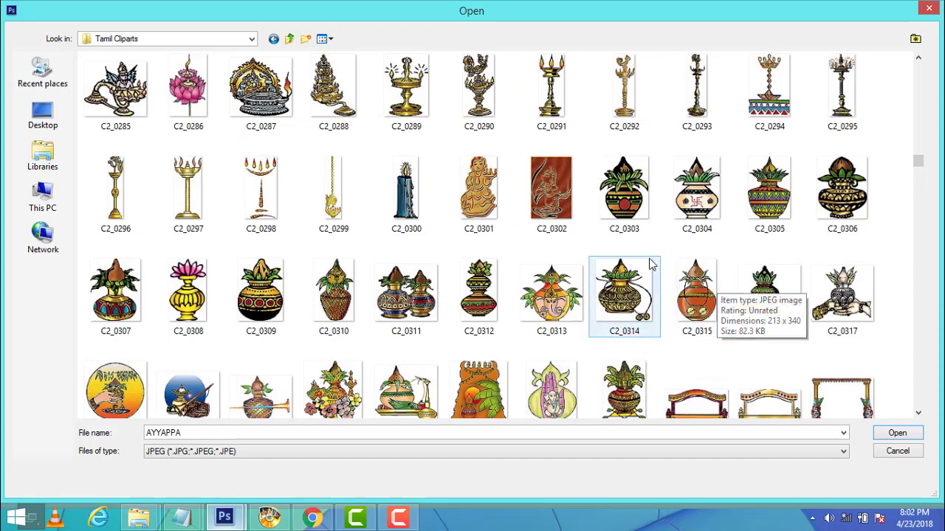
Select C2_0304 kalash pot and C2_0371 lamp-woman pillar, and open both.
click(630, 207)
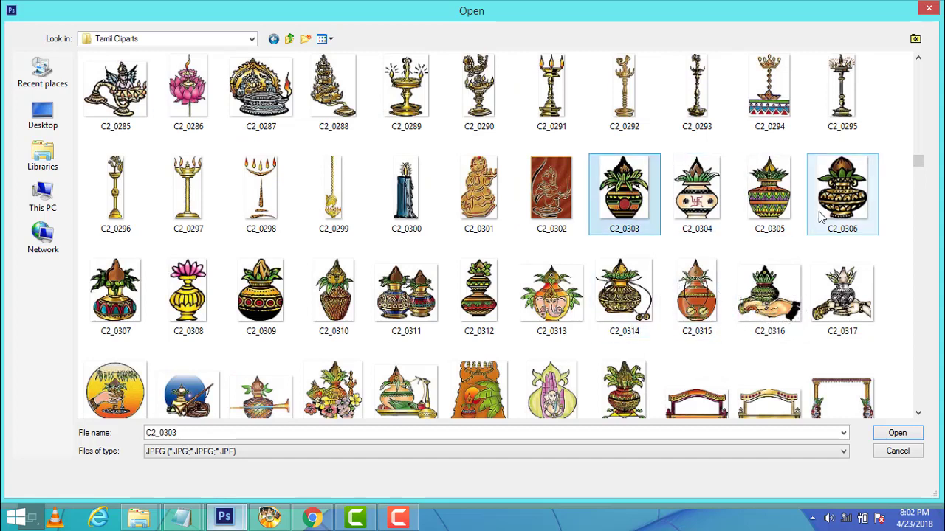
click(692, 198)
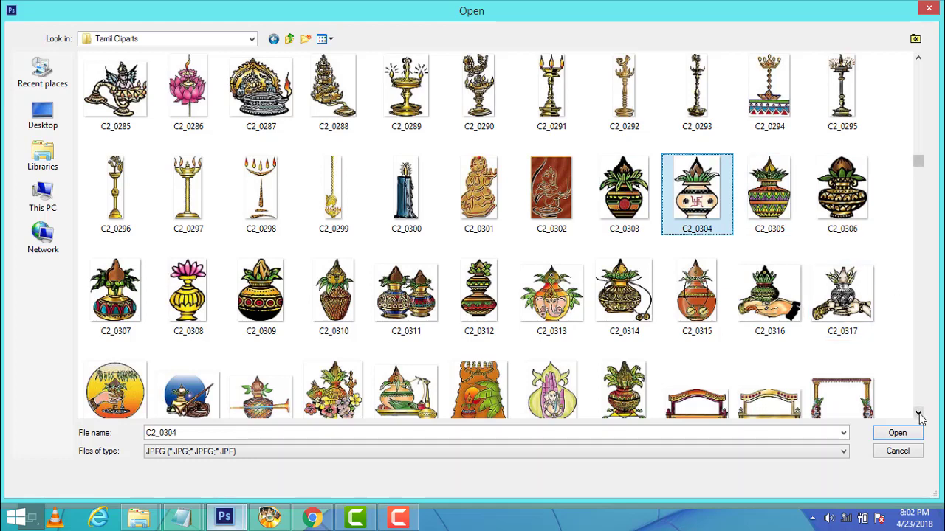
drag(919, 417, 919, 417)
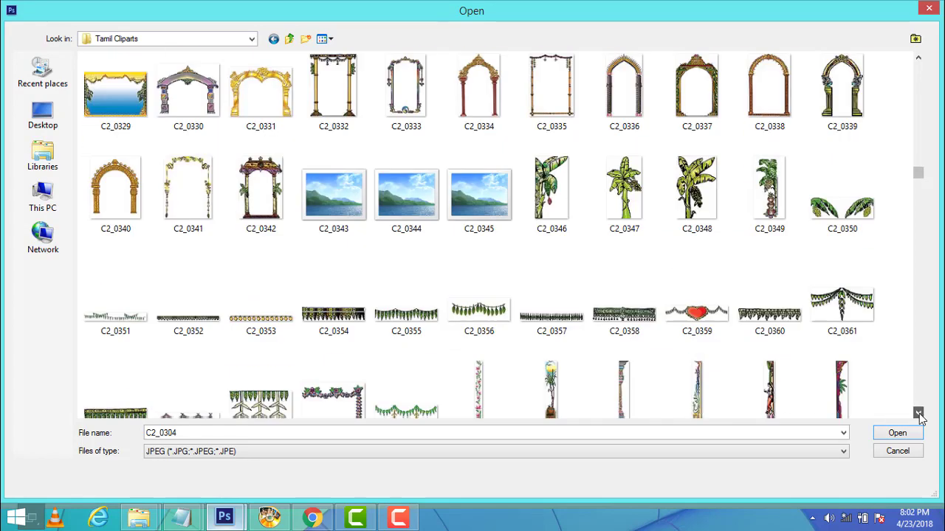
drag(919, 417, 865, 419)
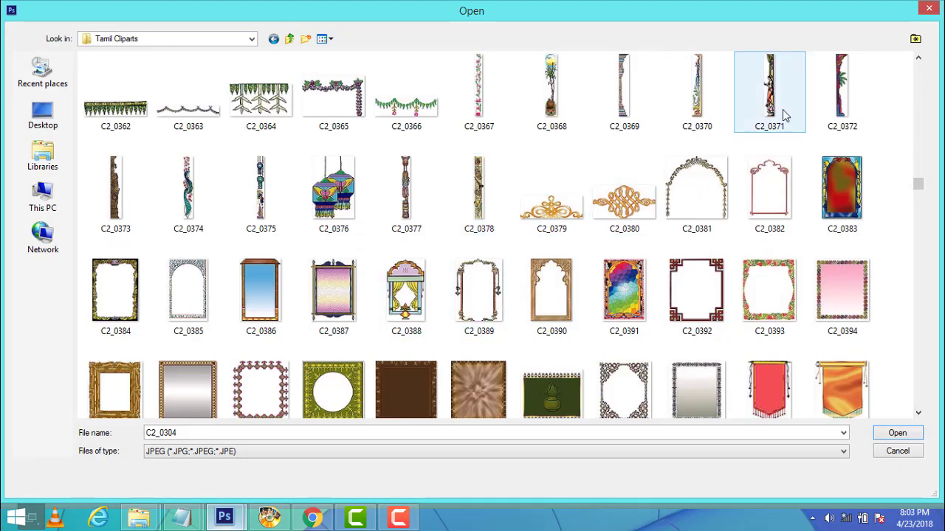
ctrl+click(764, 96)
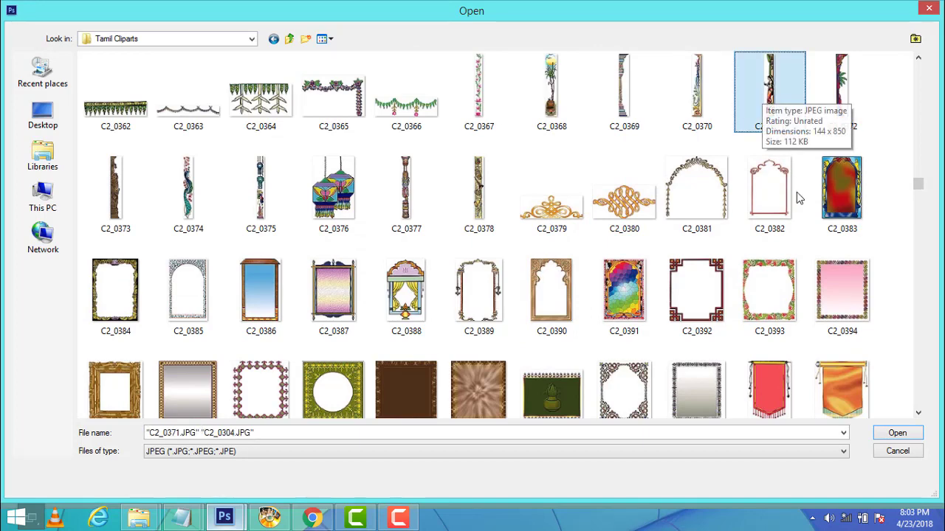
click(897, 434)
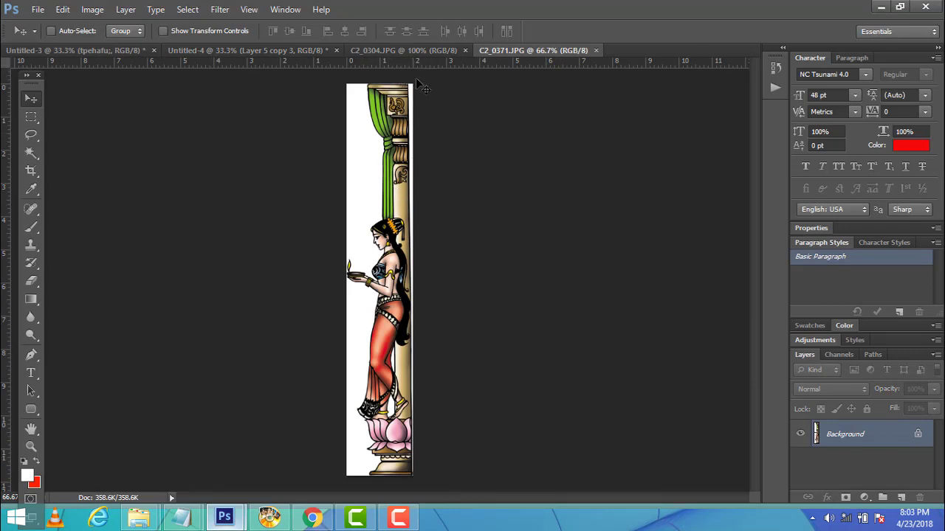
Copy the lamp-woman pillar and kalash pot into the invitation, then close both source images.
drag(392, 50, 481, 152)
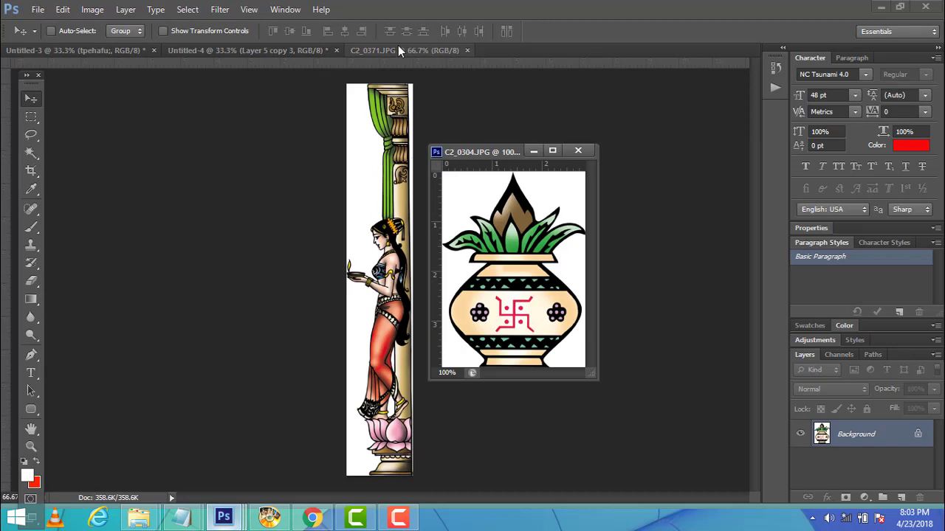
drag(398, 48, 553, 143)
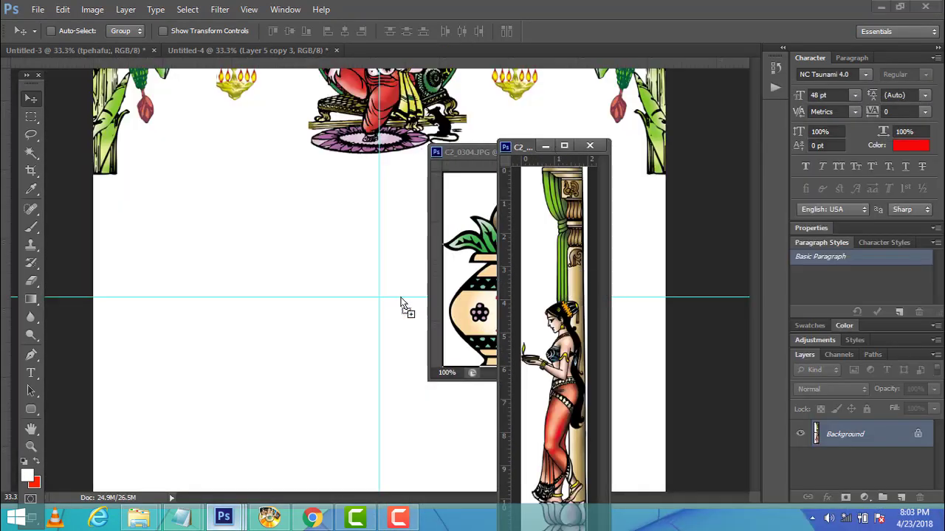
drag(580, 311, 268, 302)
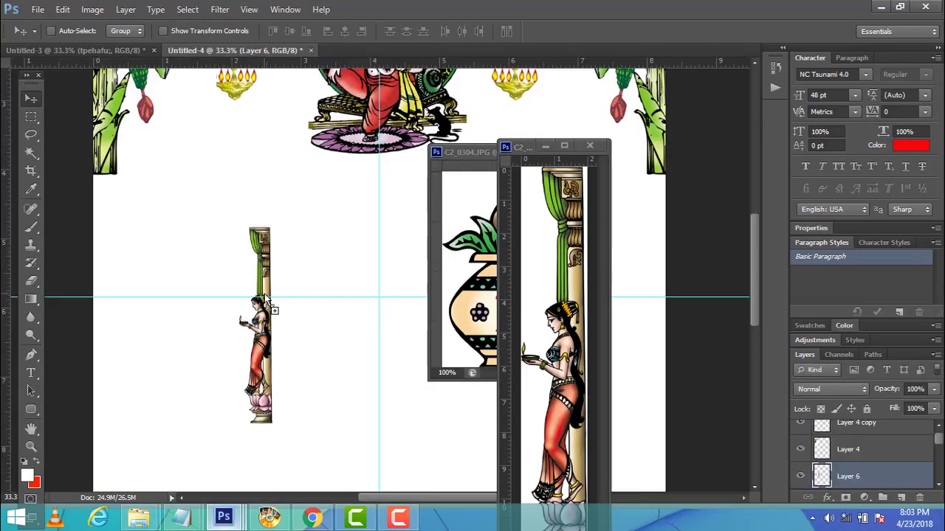
click(470, 286)
drag(502, 301, 340, 309)
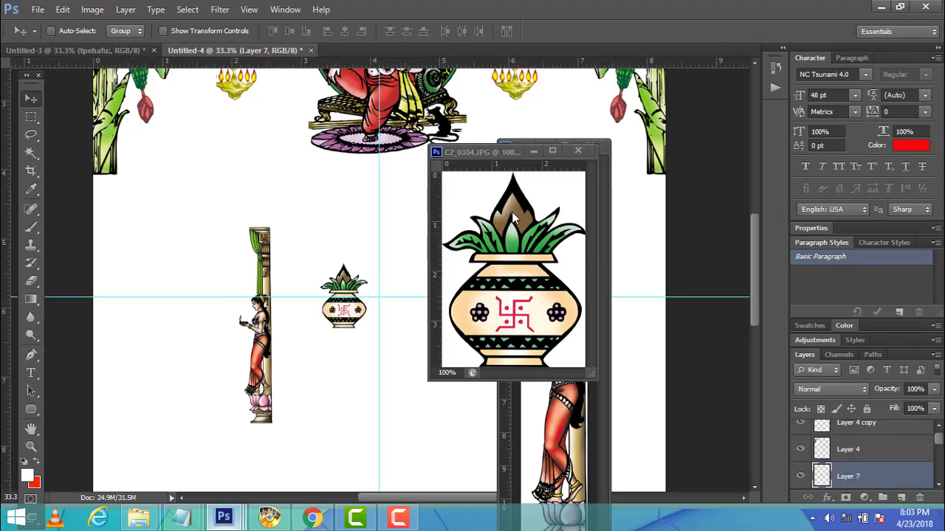
click(579, 150)
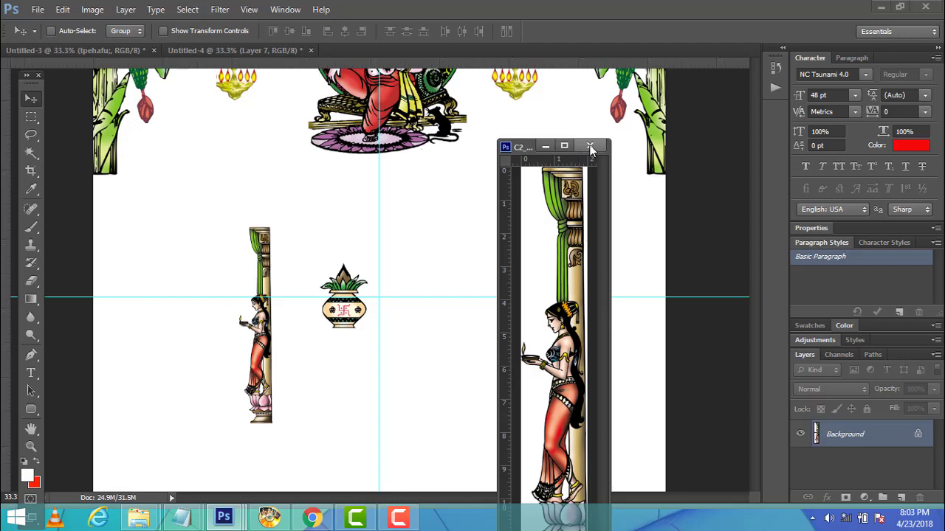
click(590, 151)
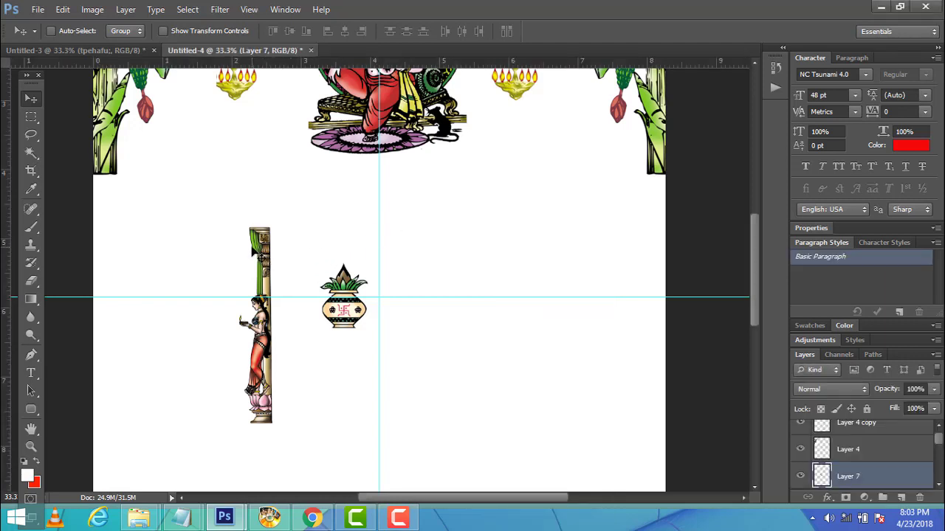
Select Layer 6 and set the pillar flush against the right page edge.
right_click(260, 241)
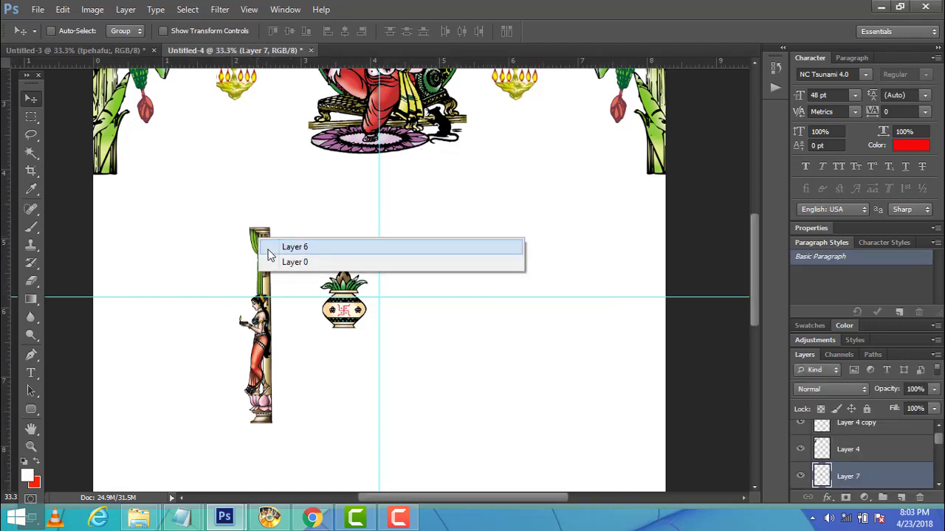
click(294, 247)
drag(270, 254, 651, 203)
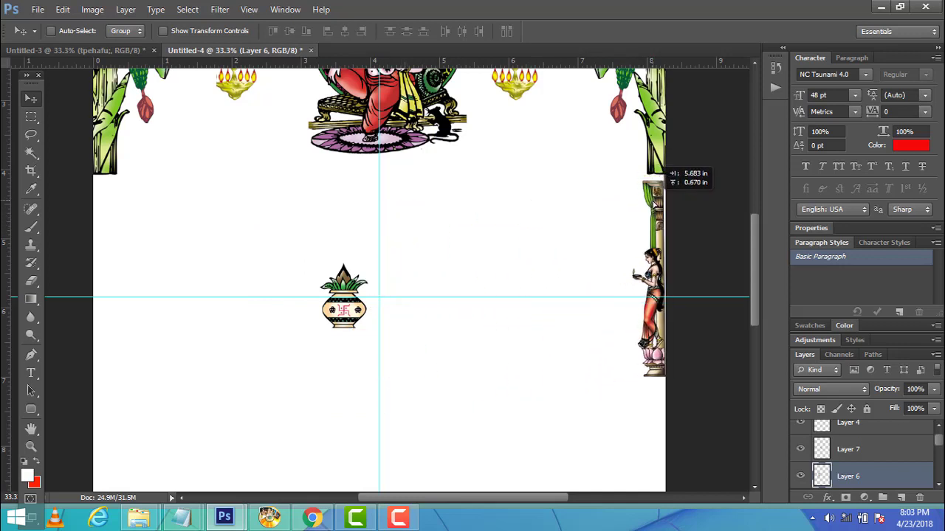
drag(651, 185, 655, 186)
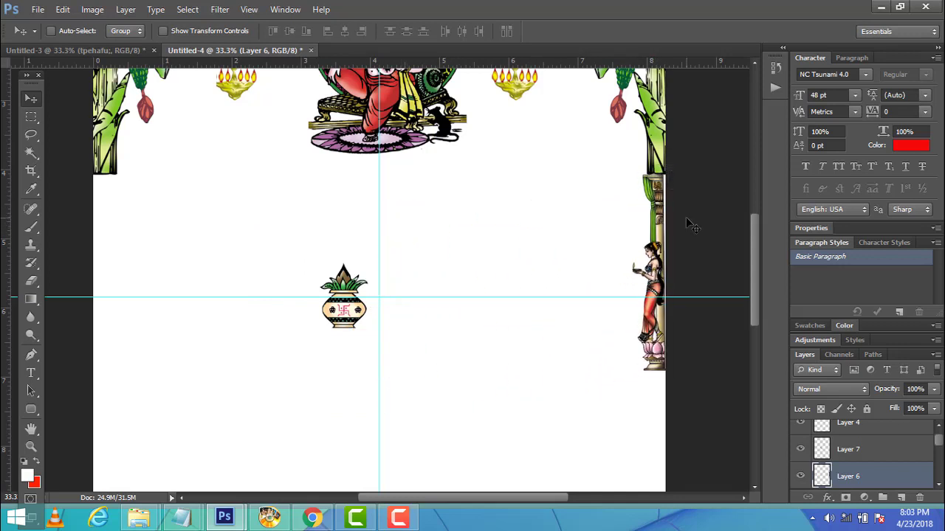
key(Right)
key(Right)
key(Right)
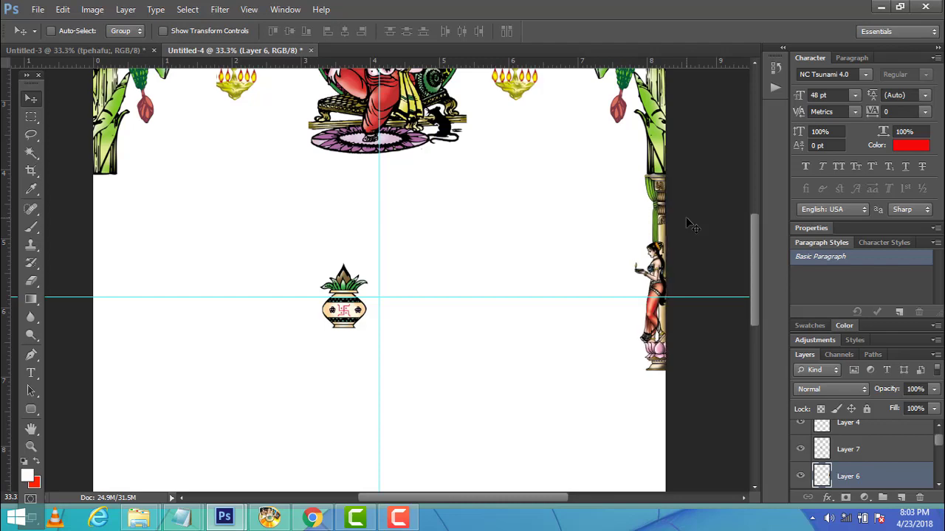
Free-transform the Layer 6 pillar, enlarging it to about 166%.
click(63, 11)
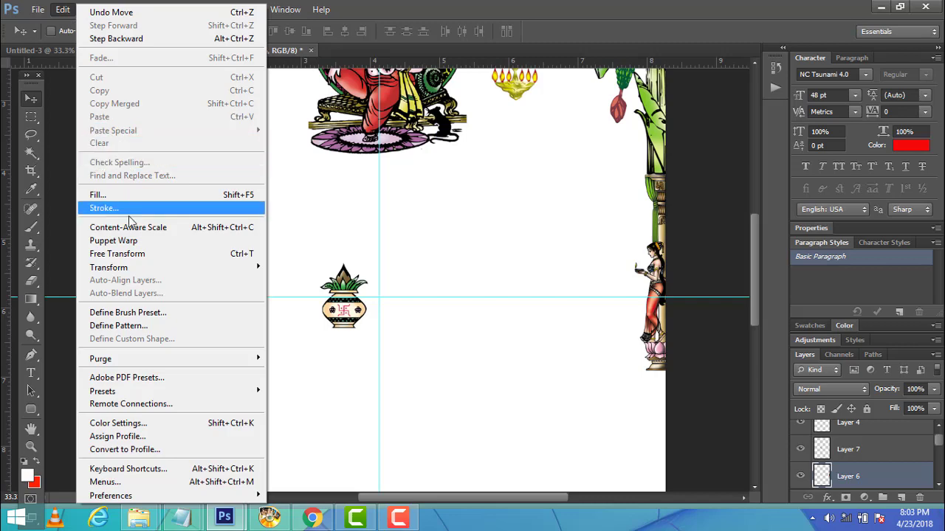
click(131, 258)
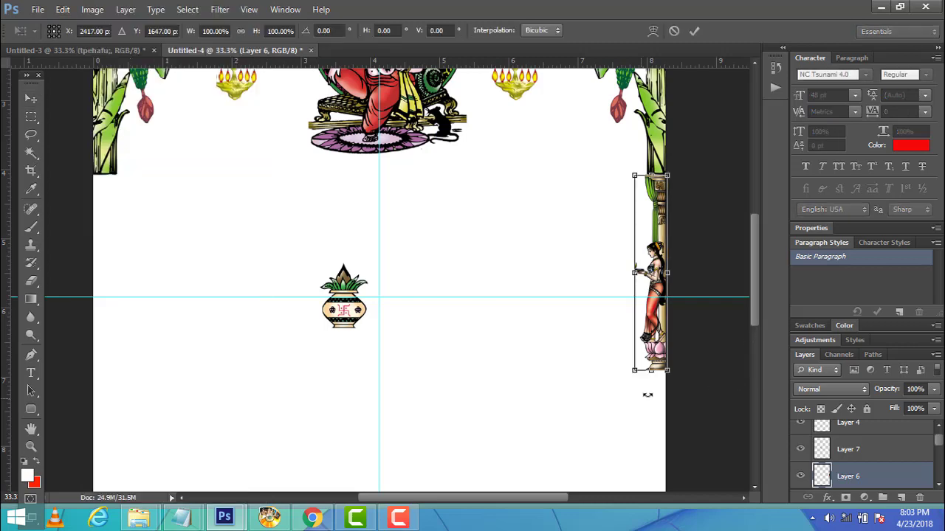
drag(755, 325, 756, 334)
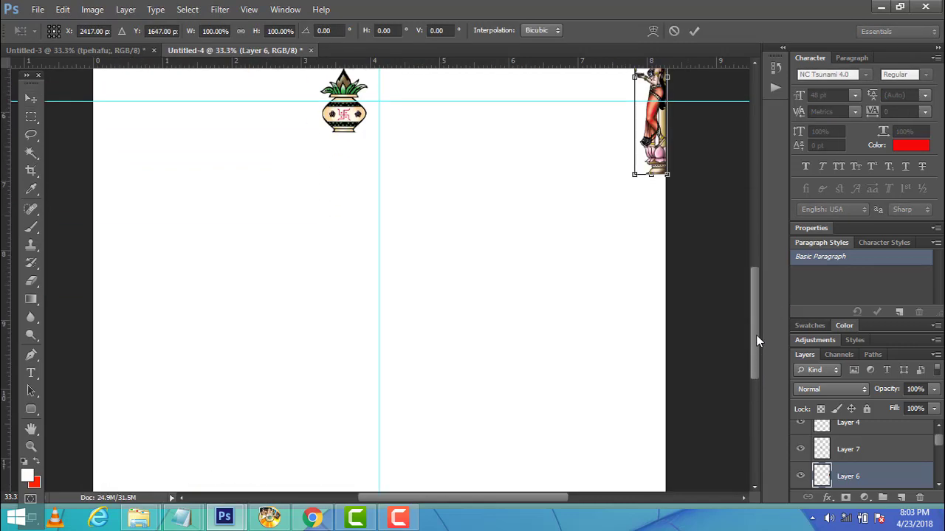
drag(634, 307, 606, 467)
scroll(664, 295, down, 3)
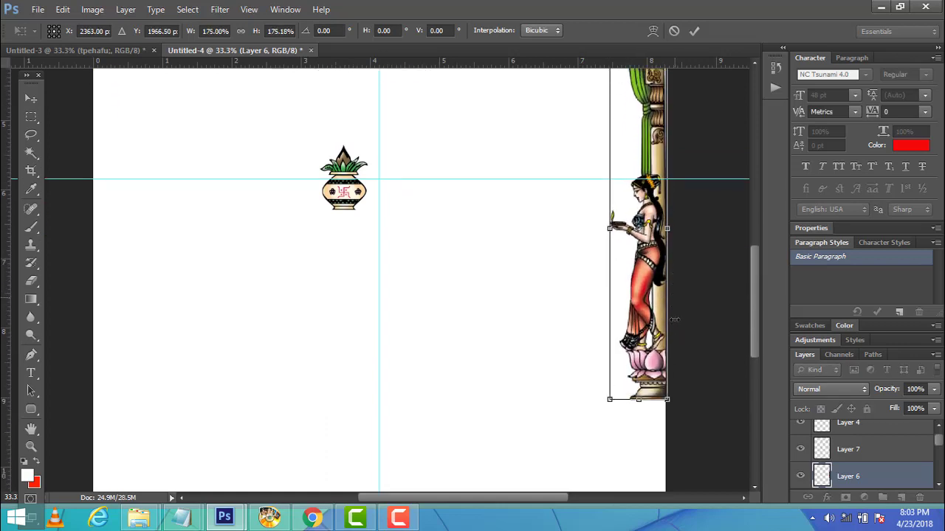
scroll(664, 295, down, 1)
Stretch the pillar further to about 225%, fine-tuning its height.
drag(664, 211, 657, 388)
scroll(697, 349, up, 2)
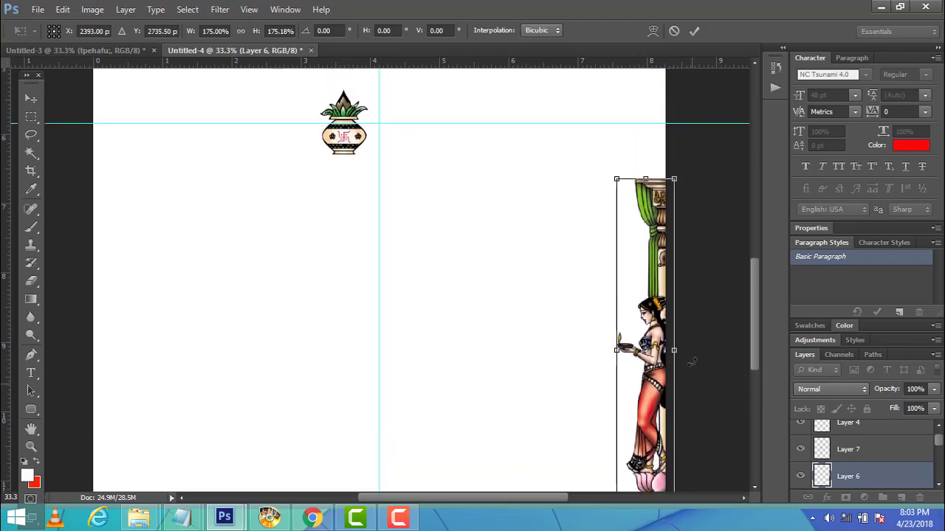
scroll(697, 349, up, 3)
scroll(697, 349, up, 1)
drag(616, 333, 552, 233)
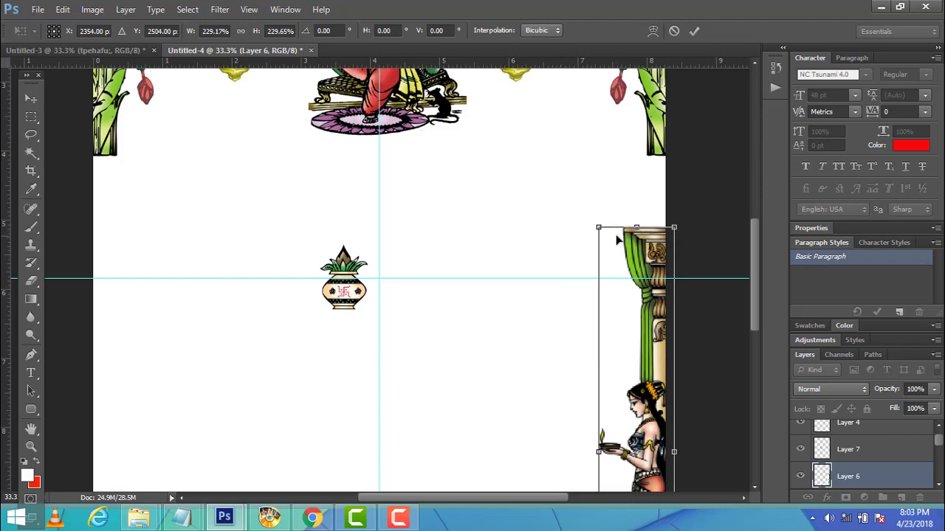
mouse_move(597, 228)
mouse_down()
mouse_move(583, 226)
mouse_move(591, 237)
mouse_up()
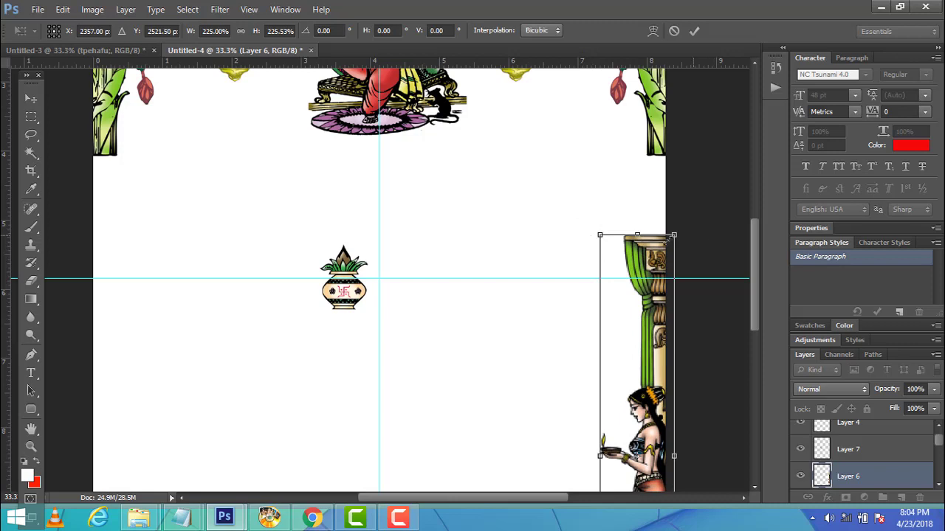
scroll(576, 154, up, 2)
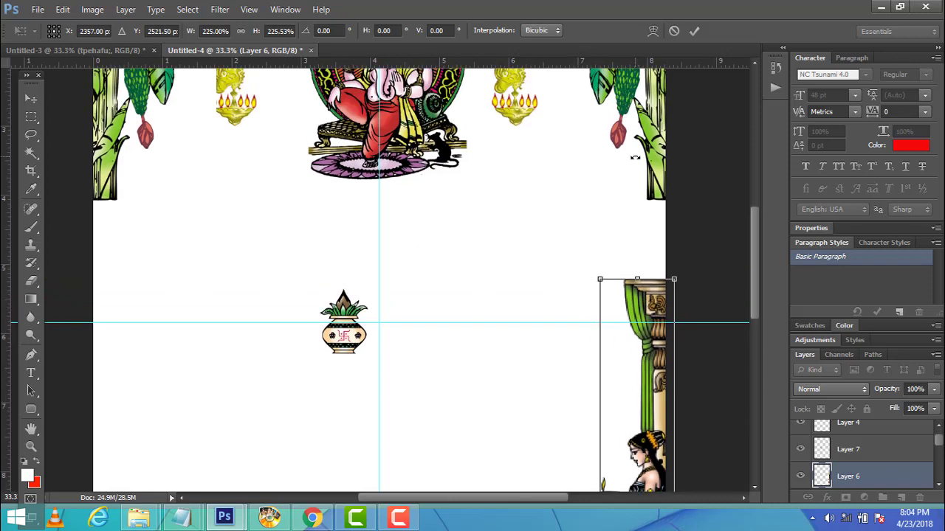
mouse_move(754, 251)
mouse_down()
mouse_move(749, 336)
mouse_move(739, 293)
mouse_up()
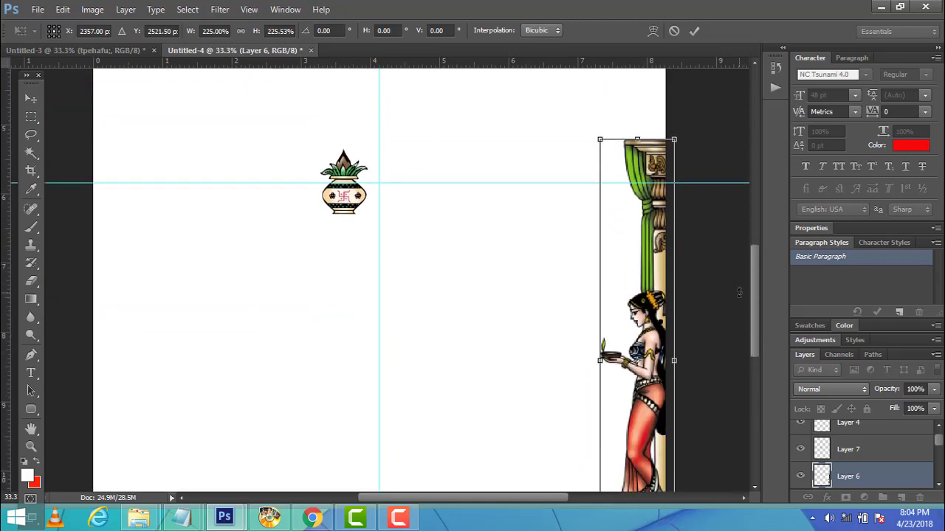
Apply the enlargement and nudge the pillar into place along the right edge.
click(33, 98)
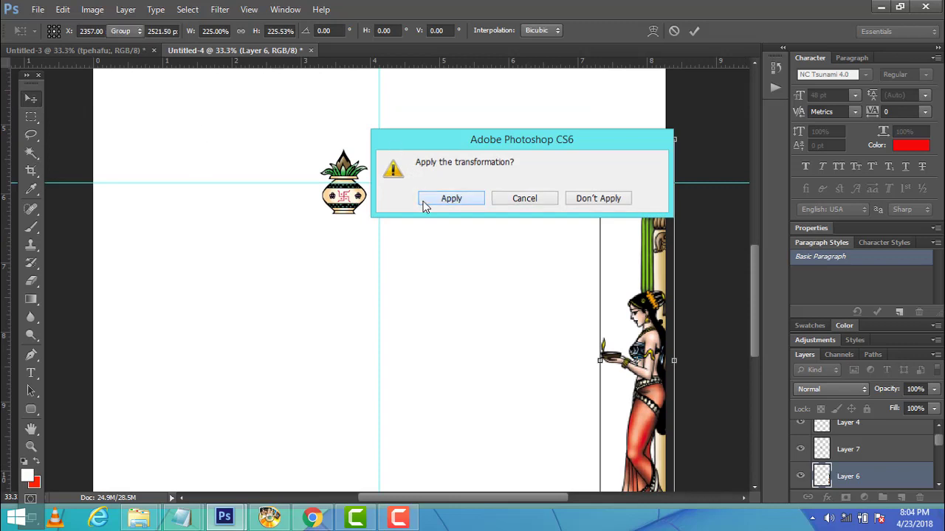
click(443, 198)
drag(756, 299, 754, 380)
drag(660, 370, 661, 363)
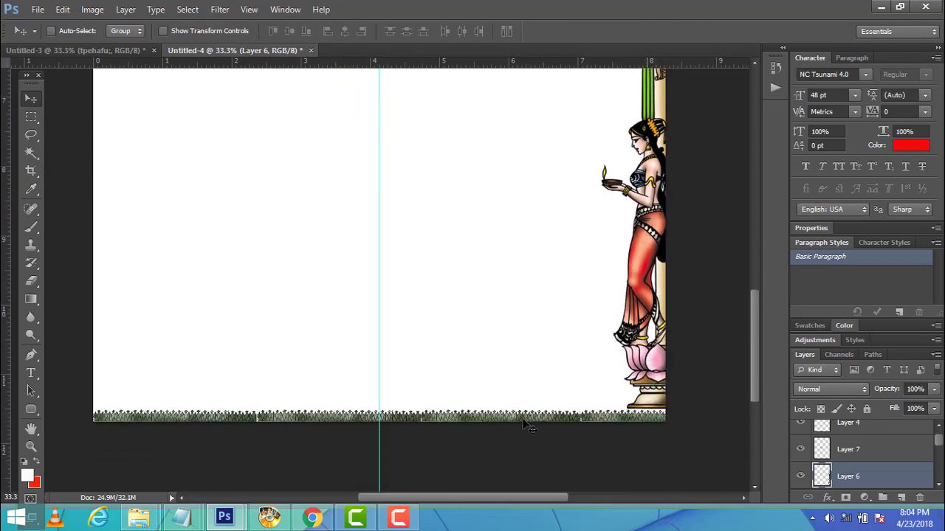
mouse_move(754, 381)
mouse_down()
mouse_move(753, 325)
mouse_move(737, 357)
mouse_up()
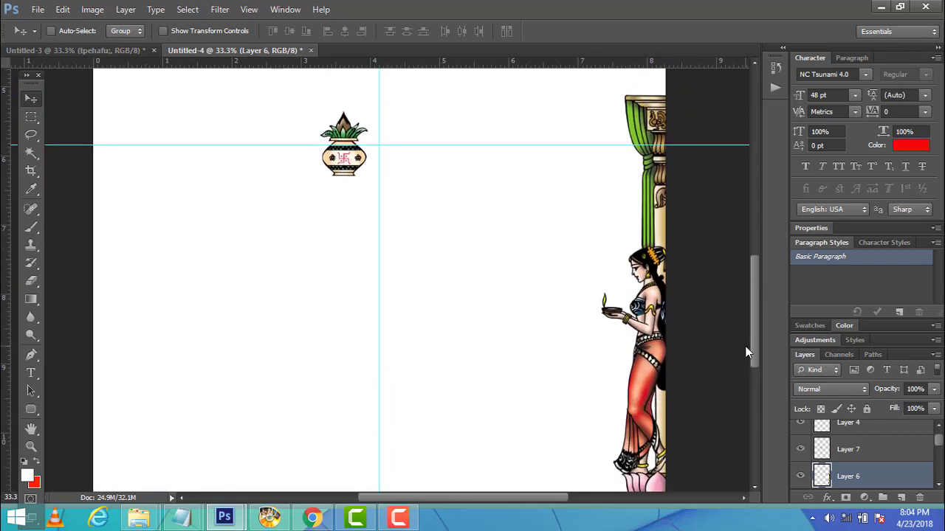
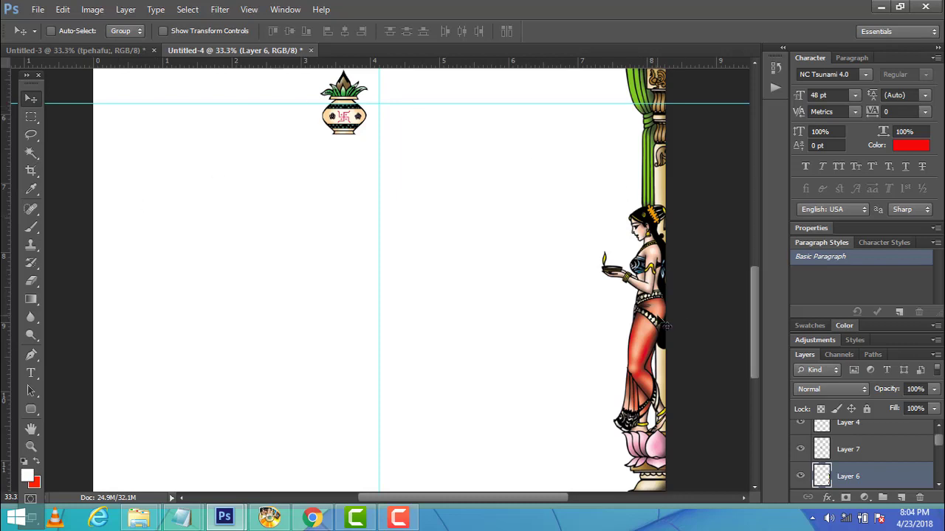
Duplicate Layer 6, the pillar-and-woman artwork, and move the copy to the card's left edge.
scroll(667, 326, up, 2)
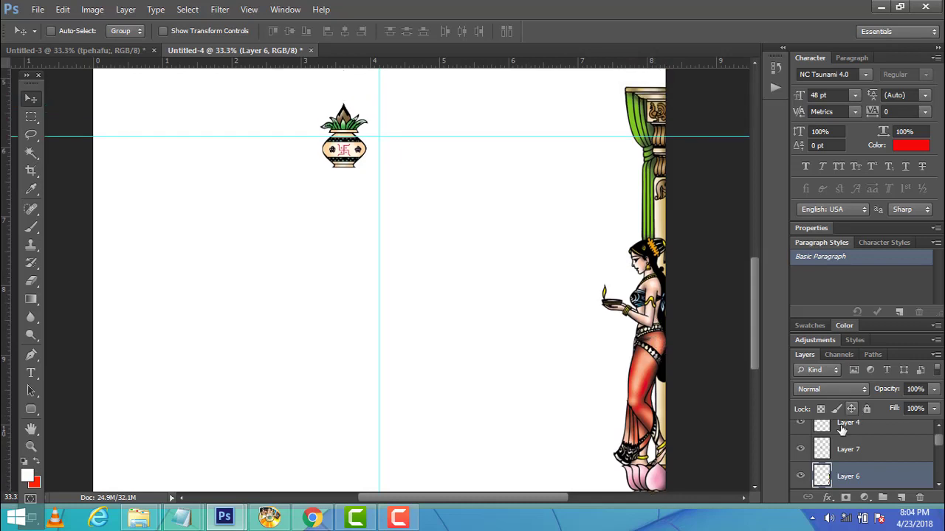
drag(888, 475, 900, 498)
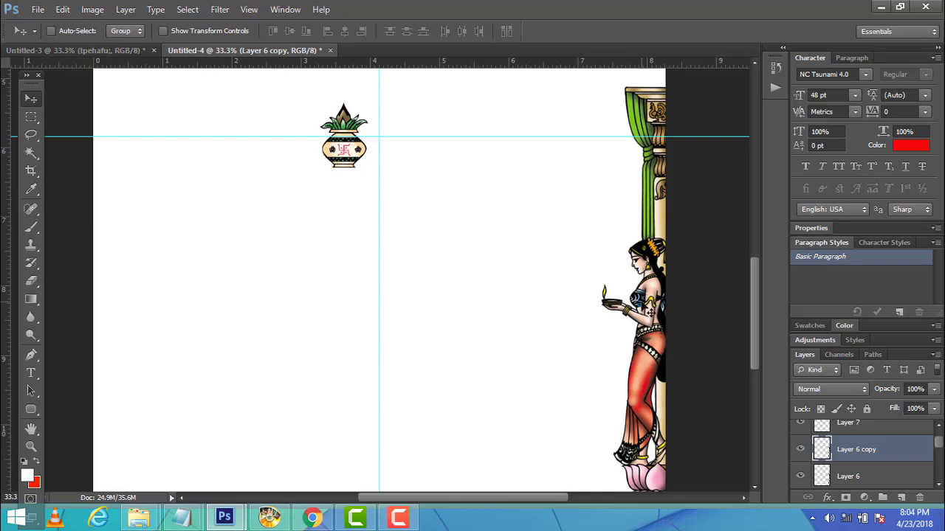
drag(656, 299, 150, 306)
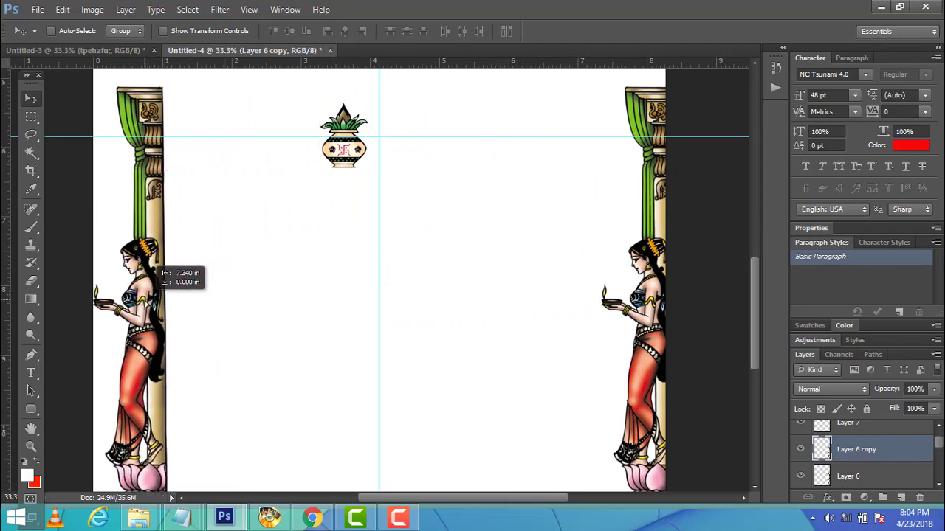
Flip the left pillar copy horizontally and push it flush against the left edge.
click(62, 10)
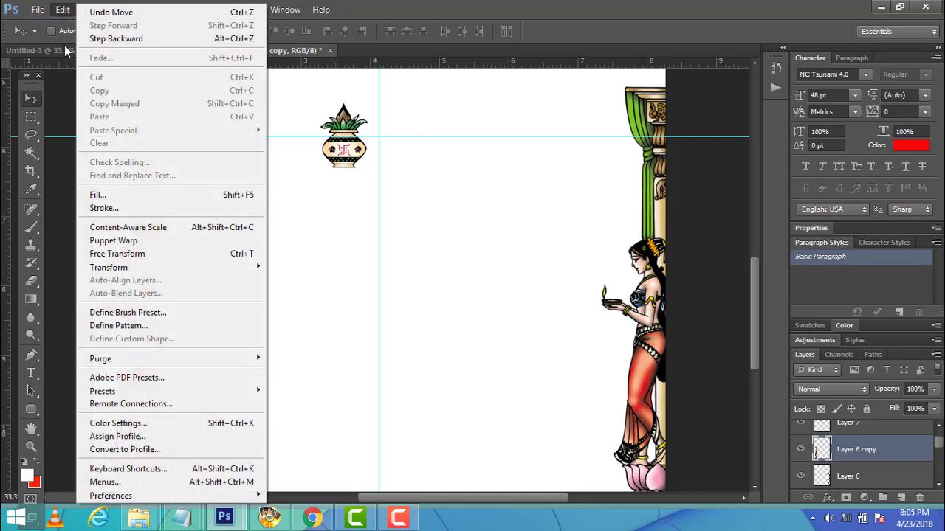
mouse_move(108, 268)
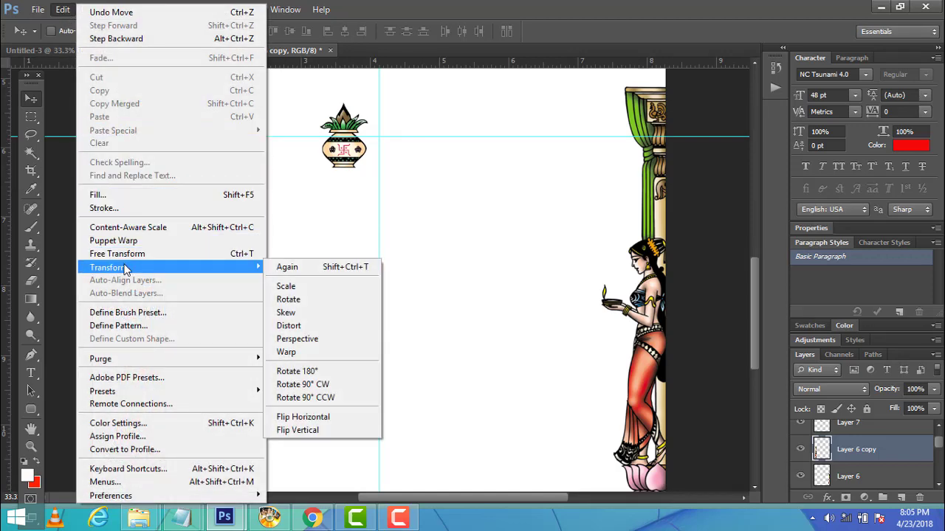
click(332, 417)
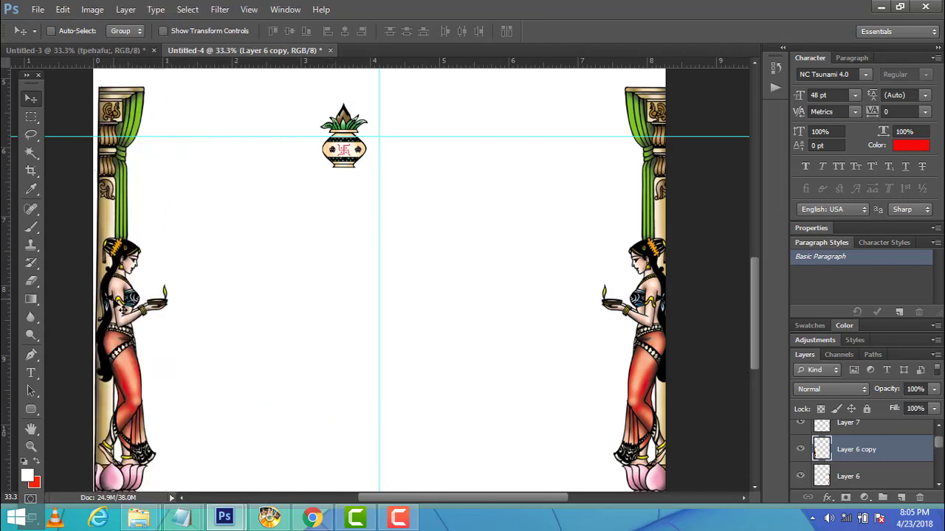
drag(122, 310, 117, 310)
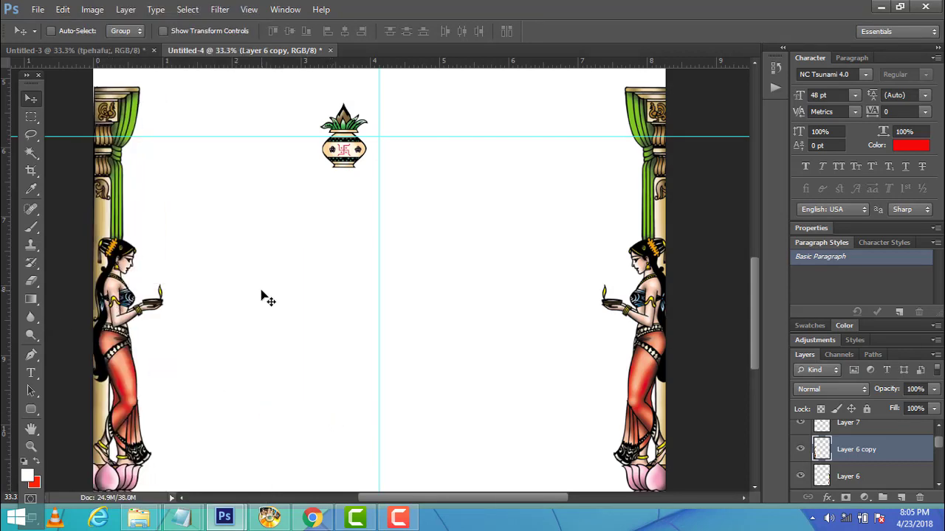
Scroll up and down the card to inspect the mirrored pillars and the kalash pot.
scroll(363, 273, down, 2)
scroll(364, 273, down, 2)
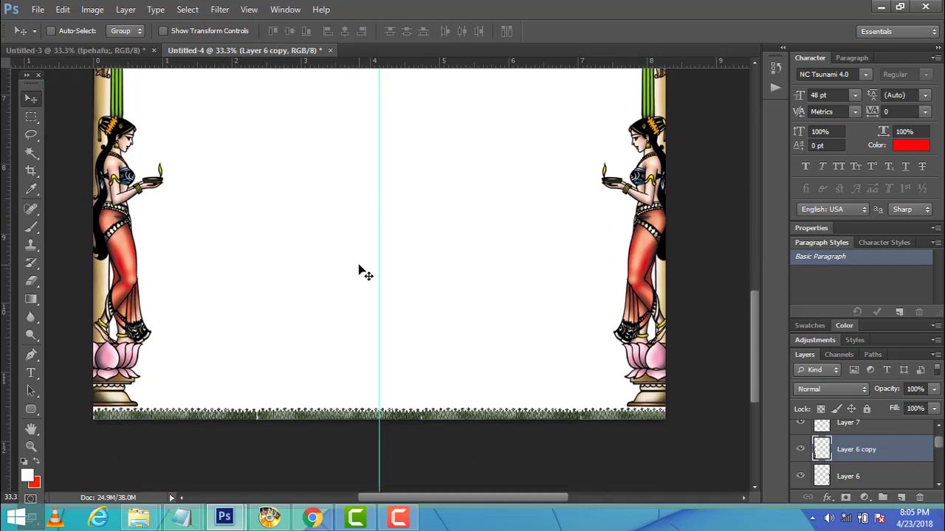
scroll(362, 273, up, 3)
scroll(361, 273, up, 1)
scroll(362, 273, up, 1)
scroll(362, 273, up, 1)
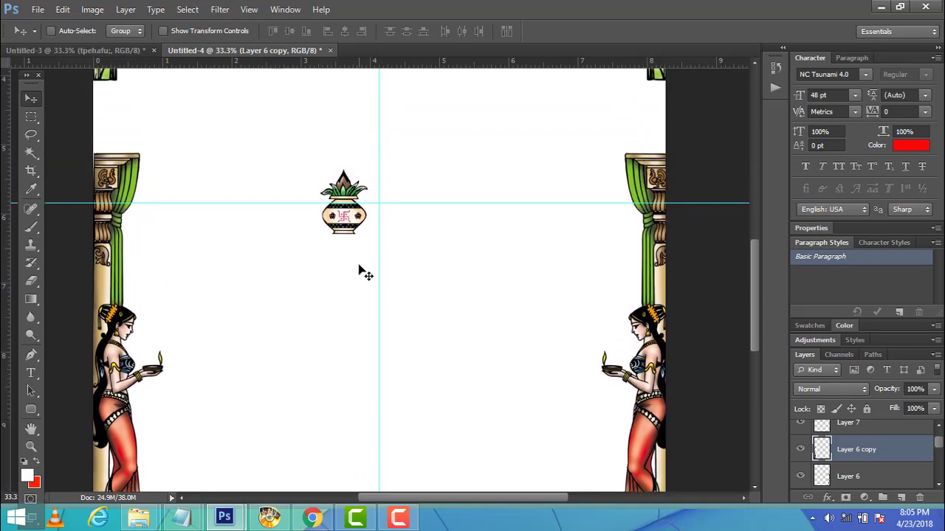
scroll(365, 275, up, 1)
scroll(365, 275, up, 1)
scroll(366, 275, up, 1)
scroll(368, 275, up, 1)
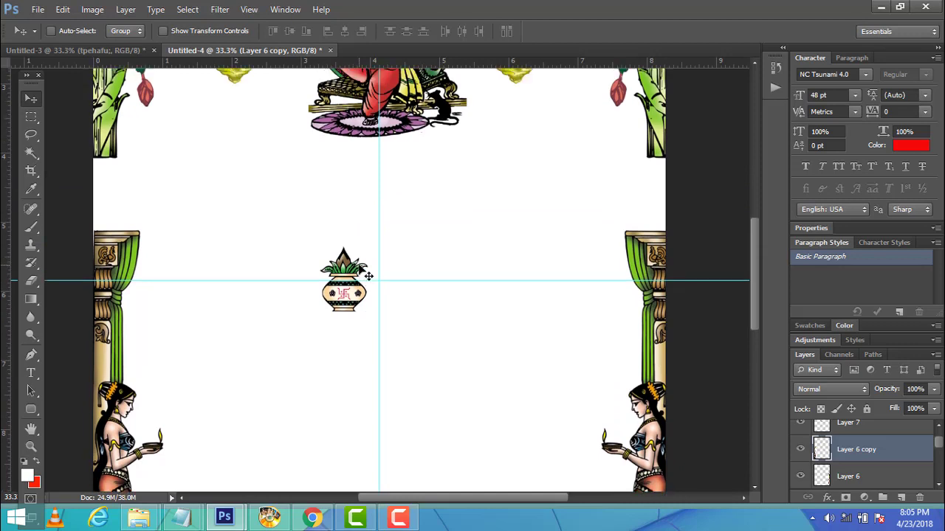
scroll(360, 266, down, 2)
scroll(361, 265, down, 2)
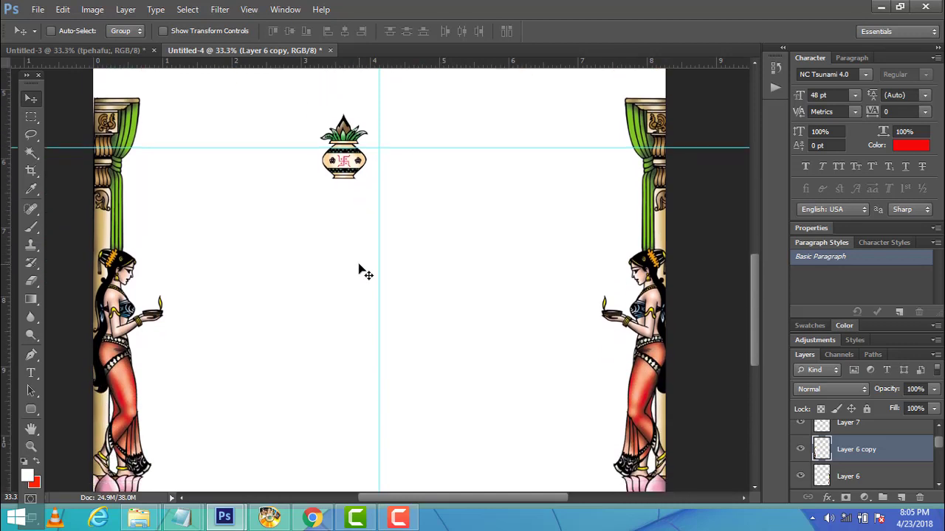
scroll(360, 265, down, 1)
scroll(362, 270, down, 2)
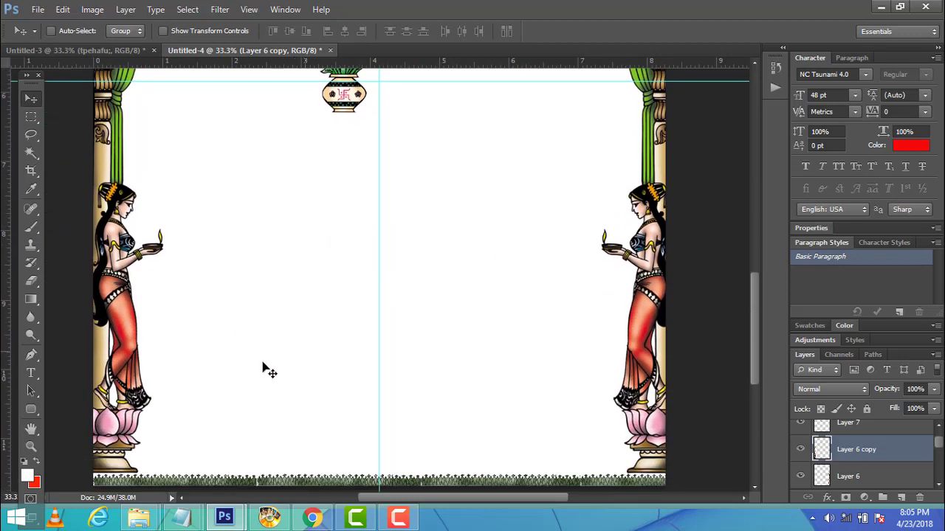
scroll(473, 214, up, 1)
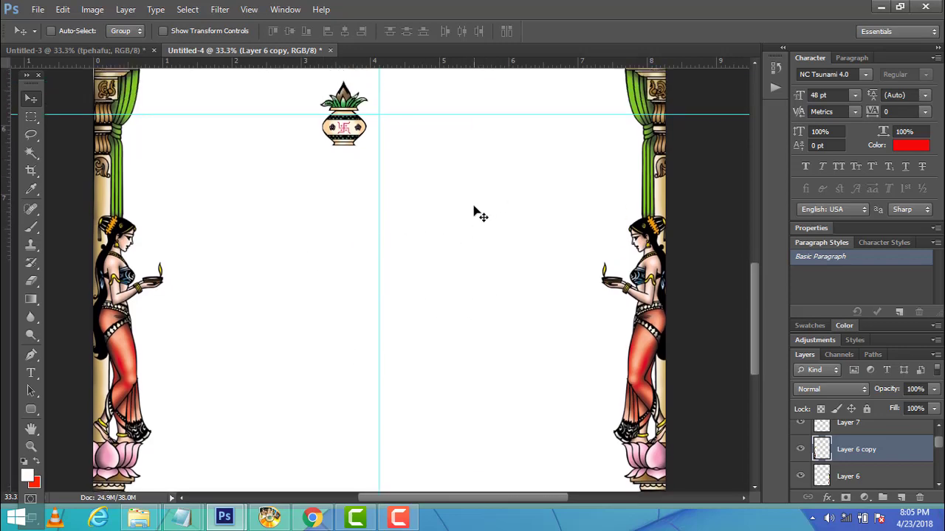
scroll(476, 212, up, 2)
scroll(476, 212, up, 2)
scroll(474, 212, up, 2)
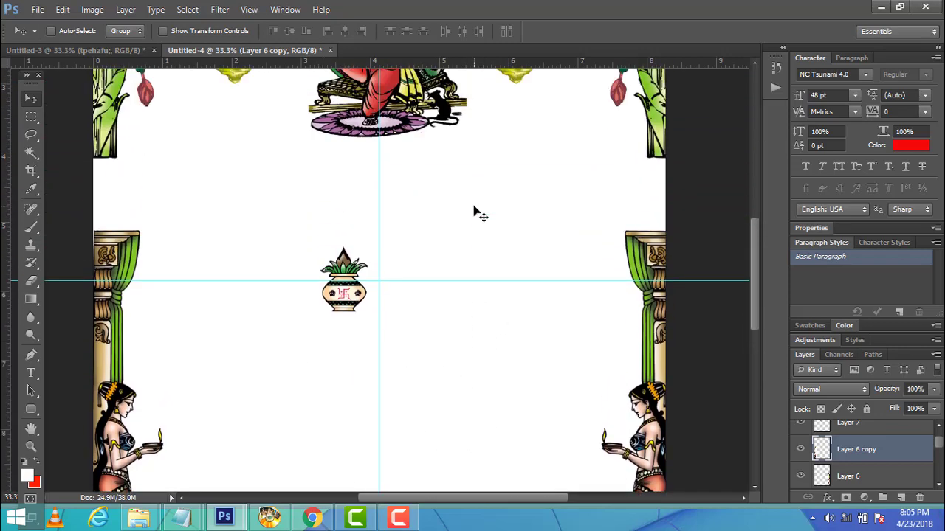
scroll(474, 212, up, 3)
scroll(474, 213, up, 3)
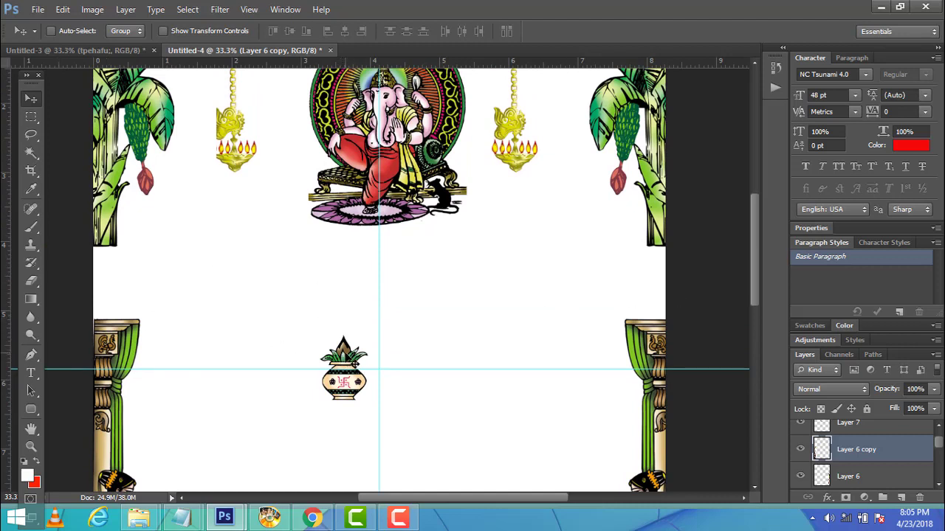
Select the kalash pot's Layer 7 and move the pot onto the left pillar top.
right_click(354, 366)
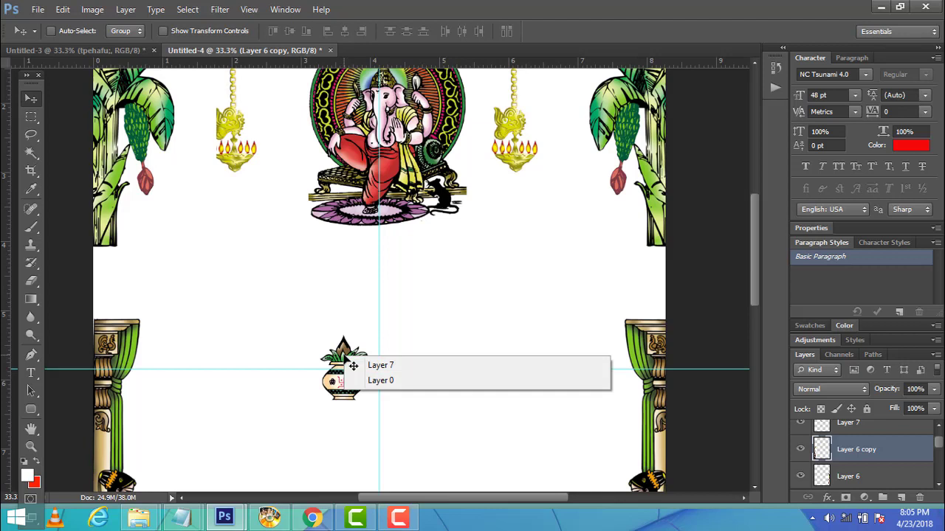
click(362, 367)
mouse_move(363, 367)
mouse_down()
mouse_move(135, 285)
mouse_move(160, 295)
mouse_up()
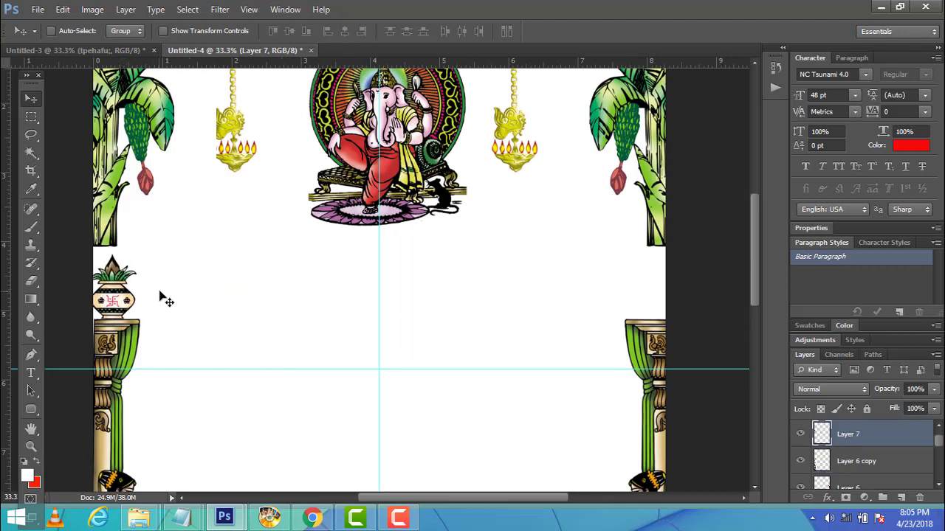
Free-transform the kalash pot up to about 113%, apply it, and duplicate its layer.
click(65, 10)
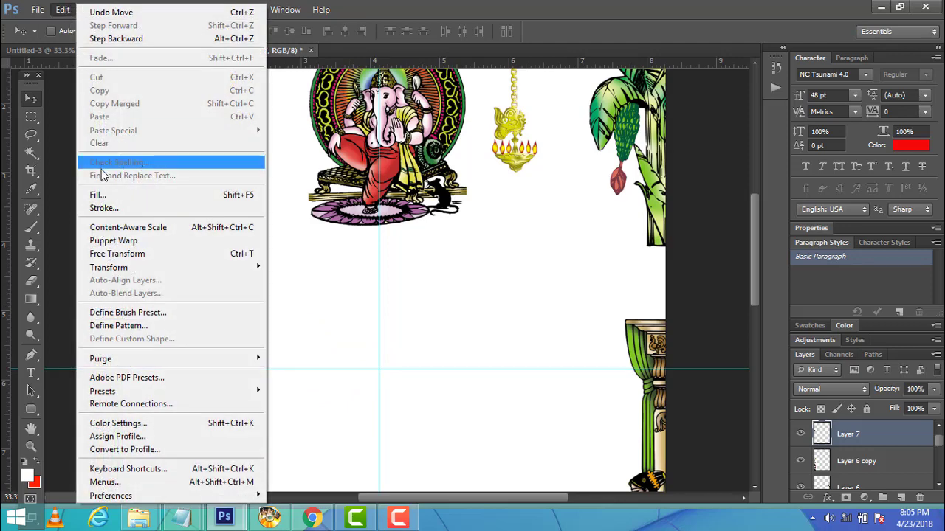
click(125, 254)
drag(136, 253, 142, 245)
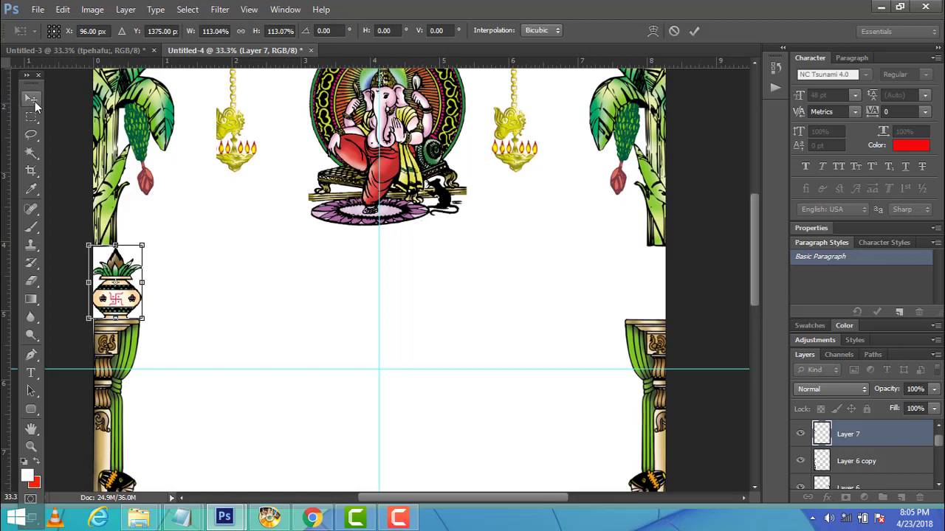
click(34, 106)
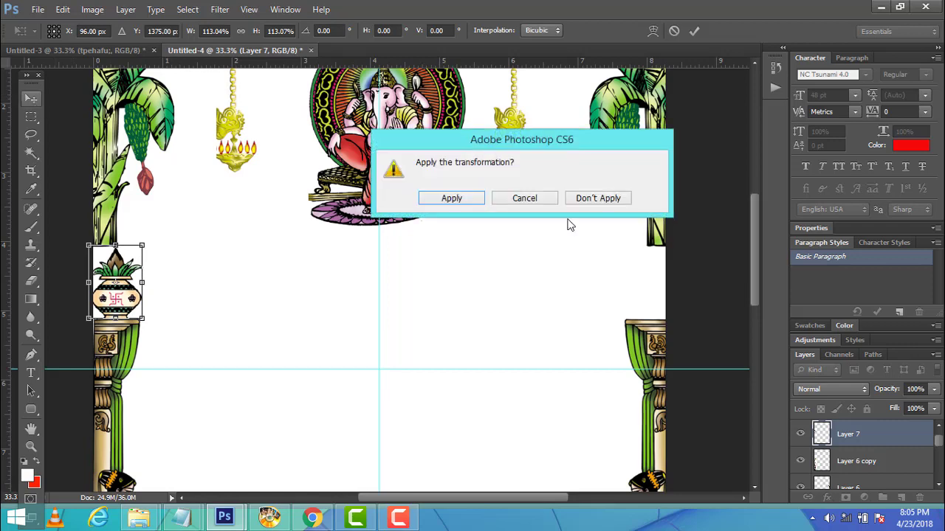
click(451, 200)
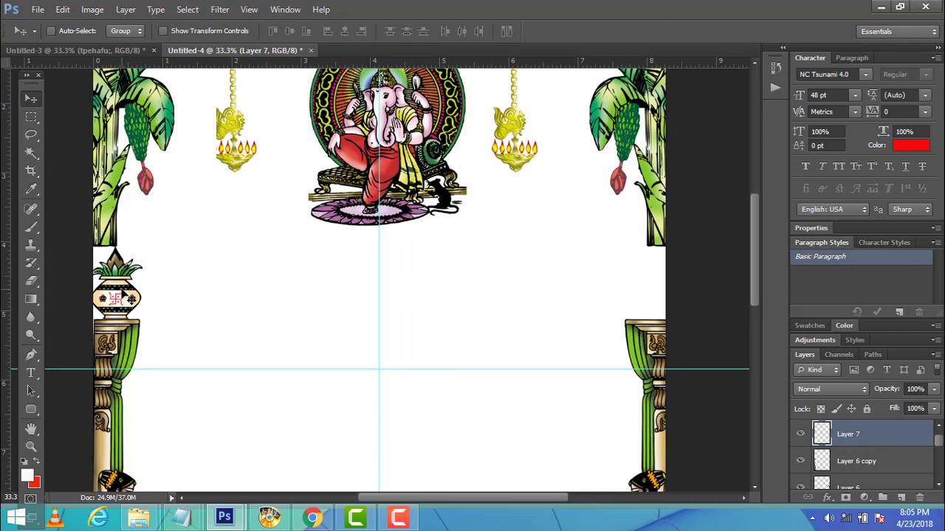
drag(894, 445, 906, 497)
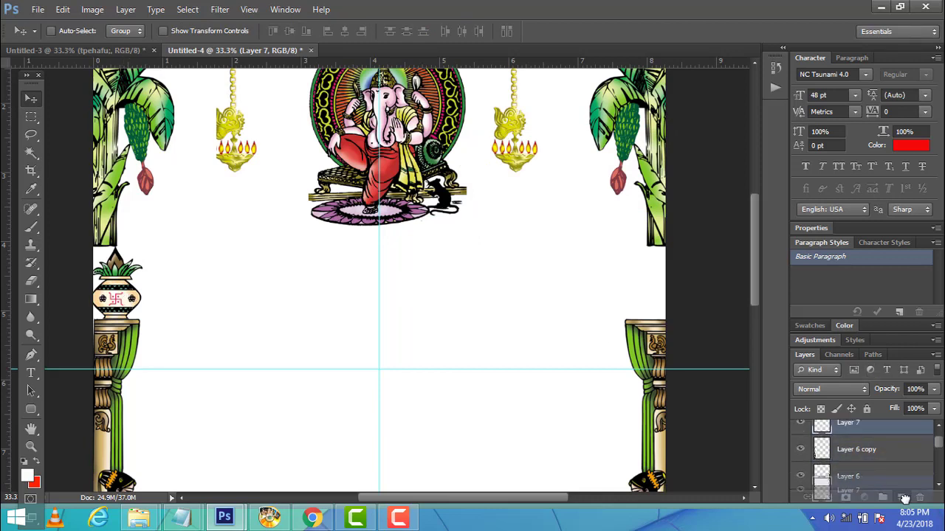
Copy the kalash pot and place the copy on top of the right pillar.
drag(904, 499, 901, 498)
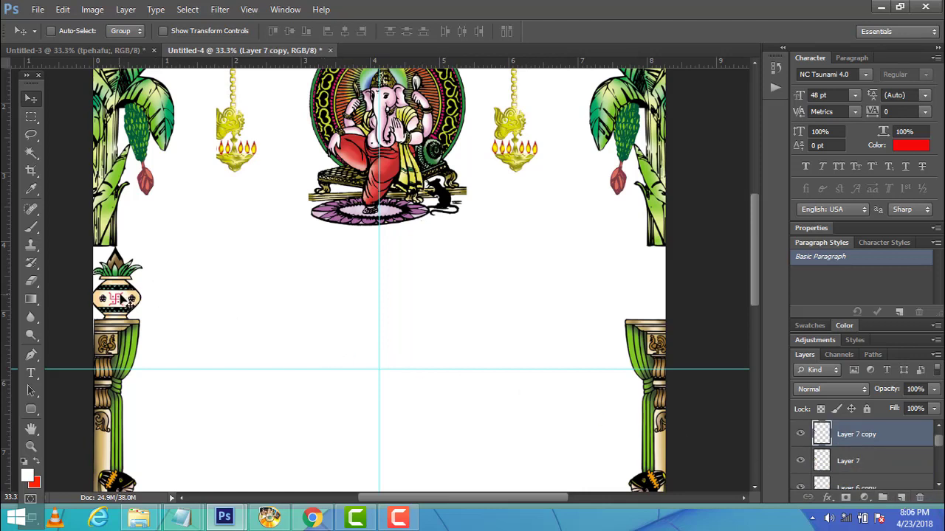
drag(126, 299, 521, 327)
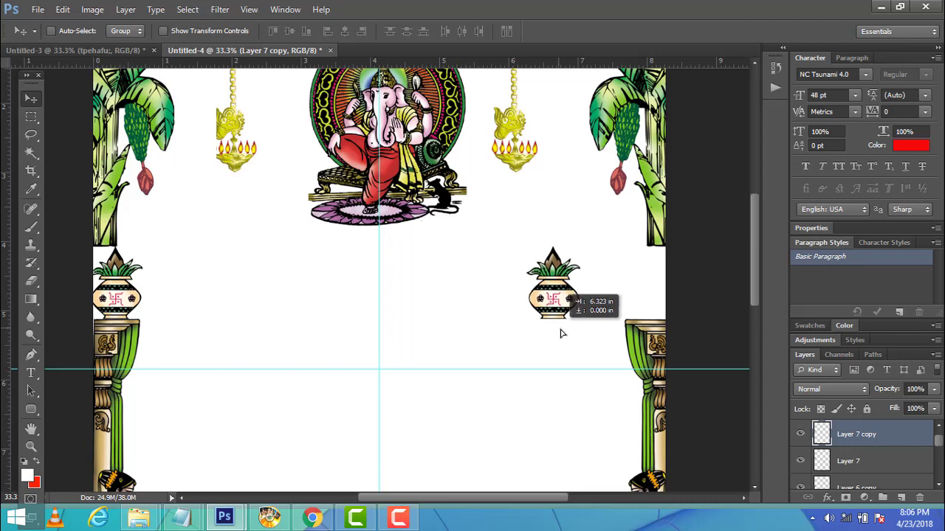
drag(521, 327, 655, 336)
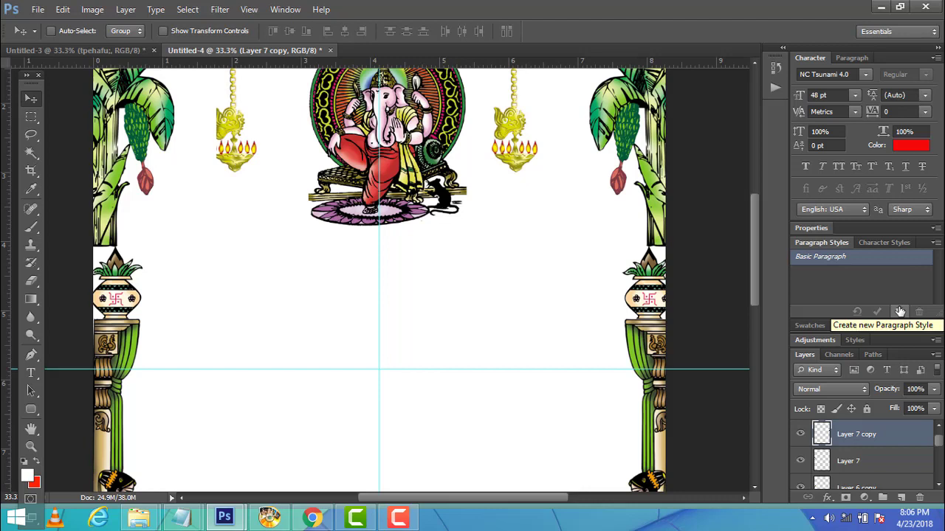
scroll(717, 271, down, 2)
scroll(717, 270, down, 2)
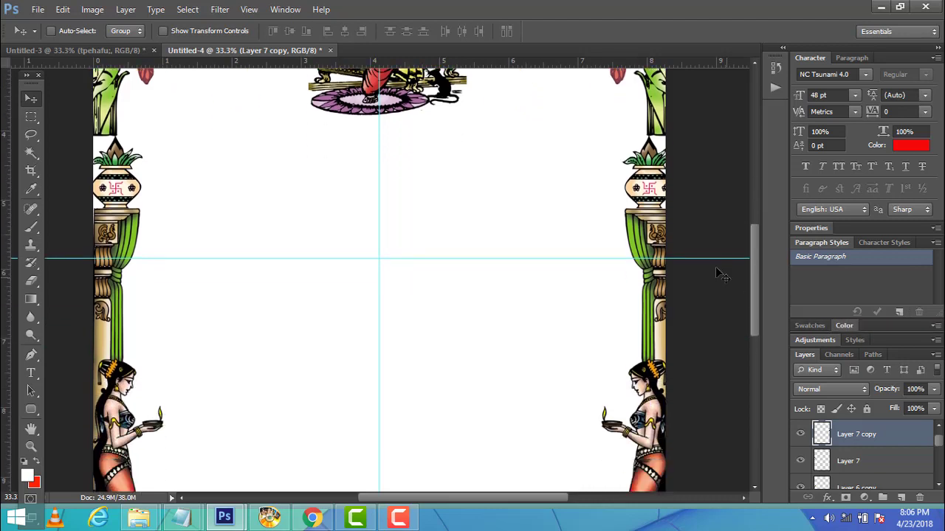
Select Layer 6 and nudge the right pillar one pixel inward with the arrow keys.
right_click(655, 240)
click(660, 245)
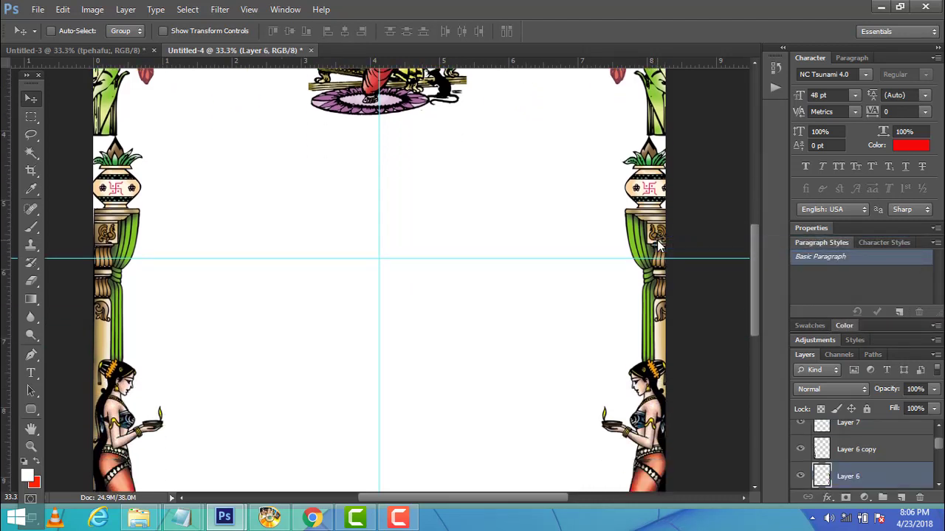
key(Left)
key(Left)
key(Left)
key(Left)
key(Left)
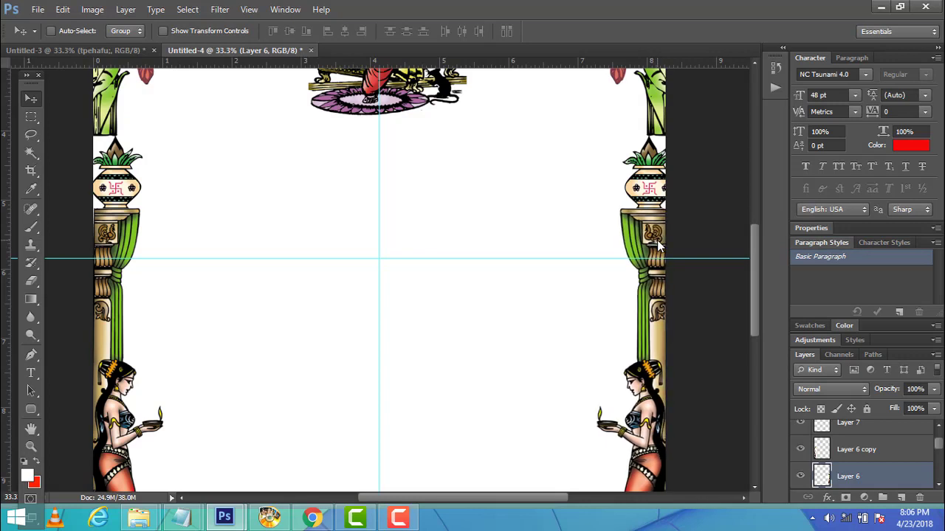
key(Left)
key(Right)
Zoom out to 16.7% so the whole invitation page is visible.
click(30, 447)
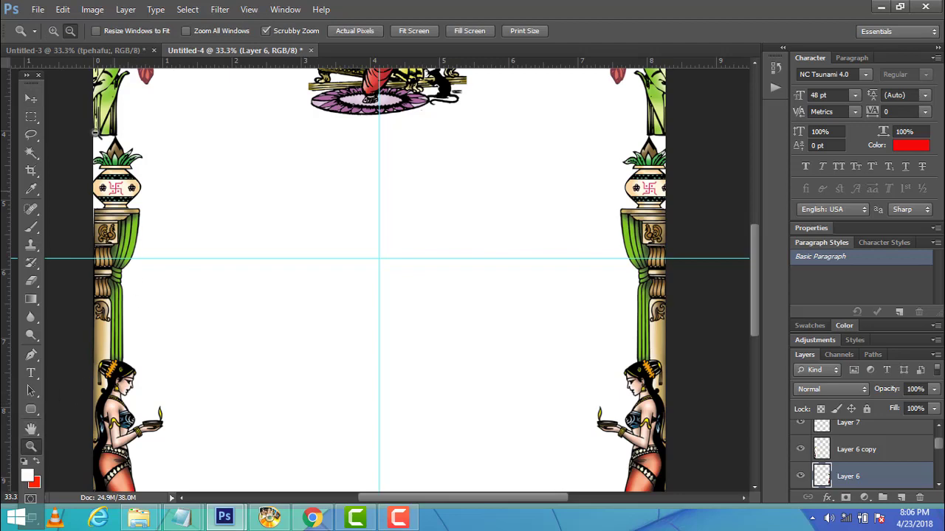
alt+click(178, 136)
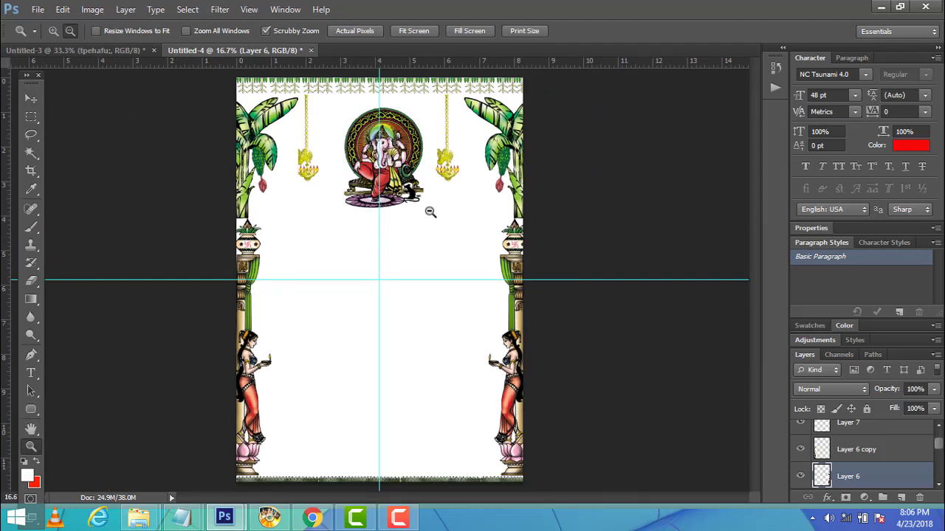
click(249, 10)
Turn off the rulers around the canvas.
click(272, 234)
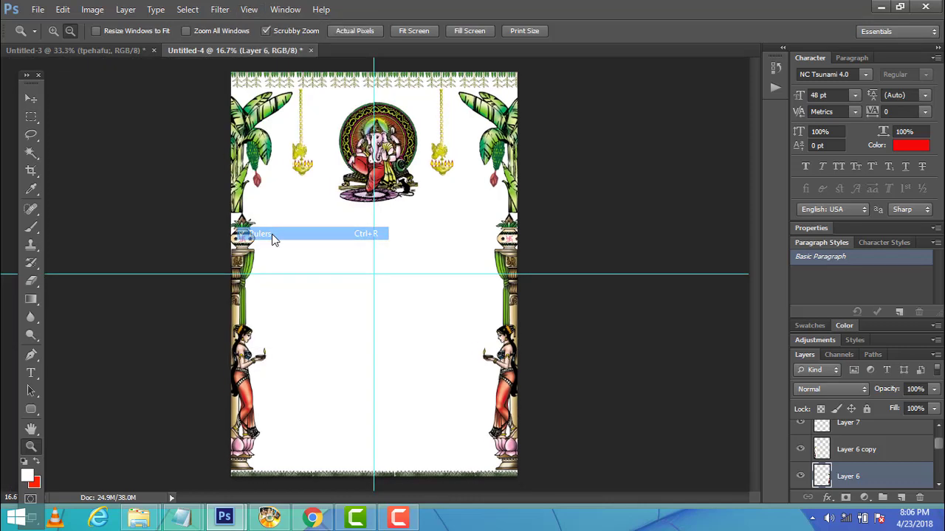
click(248, 9)
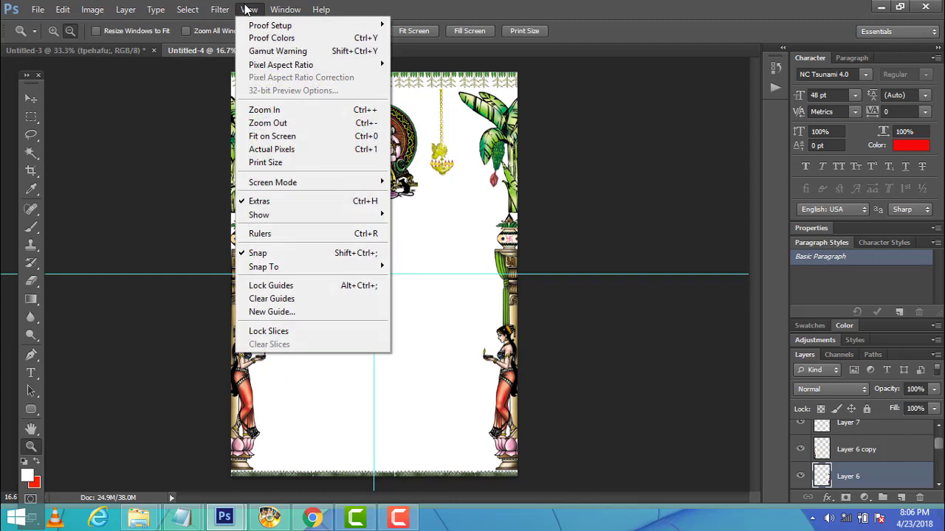
mouse_move(260, 215)
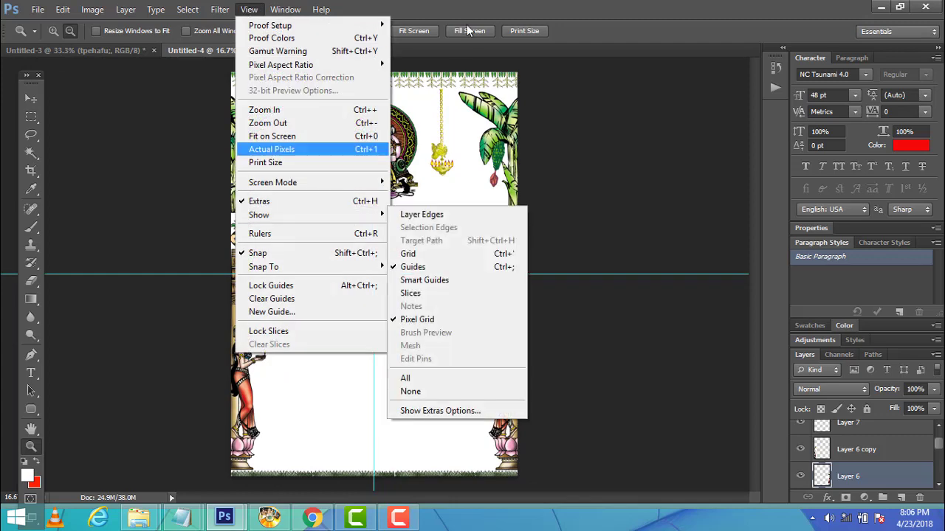
click(525, 9)
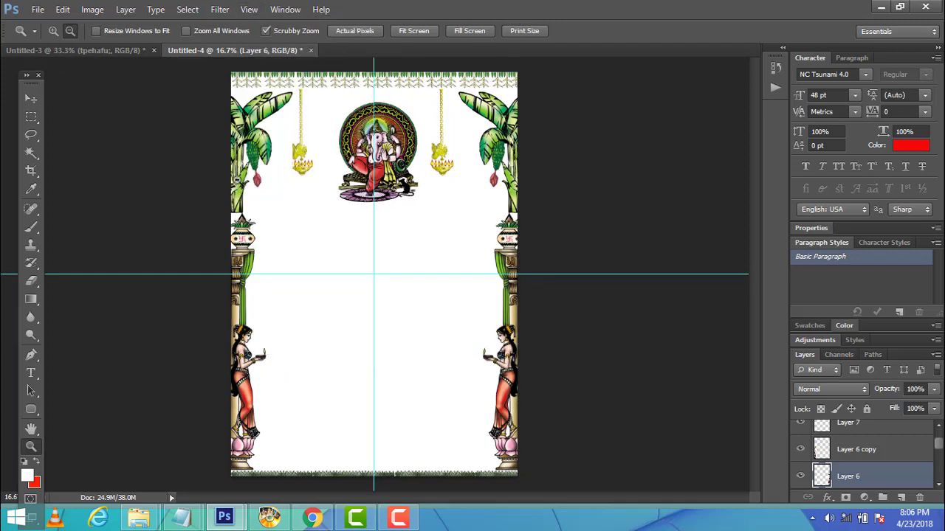
Drag the vertical and horizontal cyan guides off the canvas to delete them.
click(30, 98)
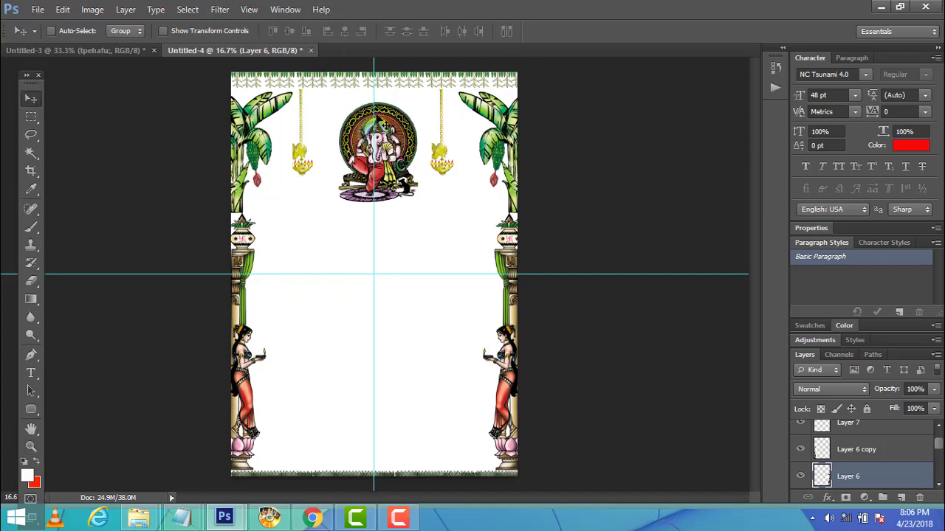
drag(373, 107, 8, 70)
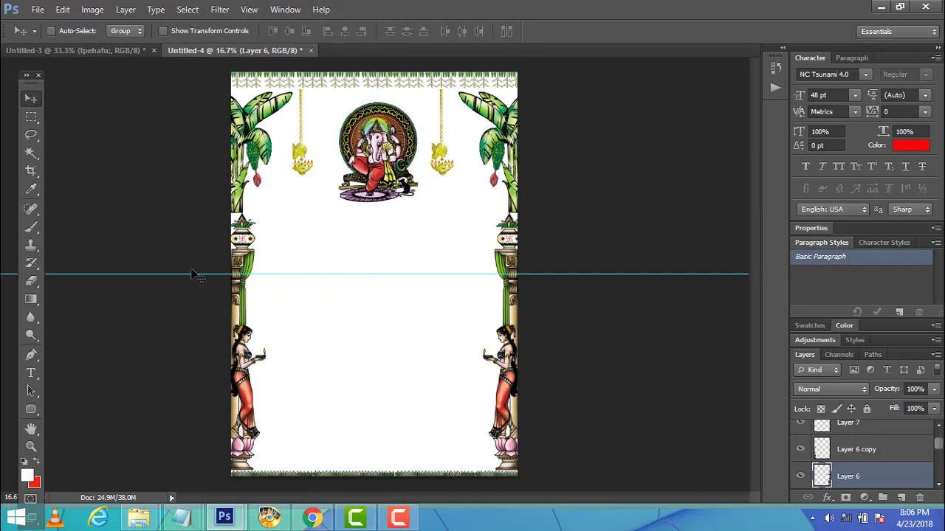
drag(180, 275, 313, 517)
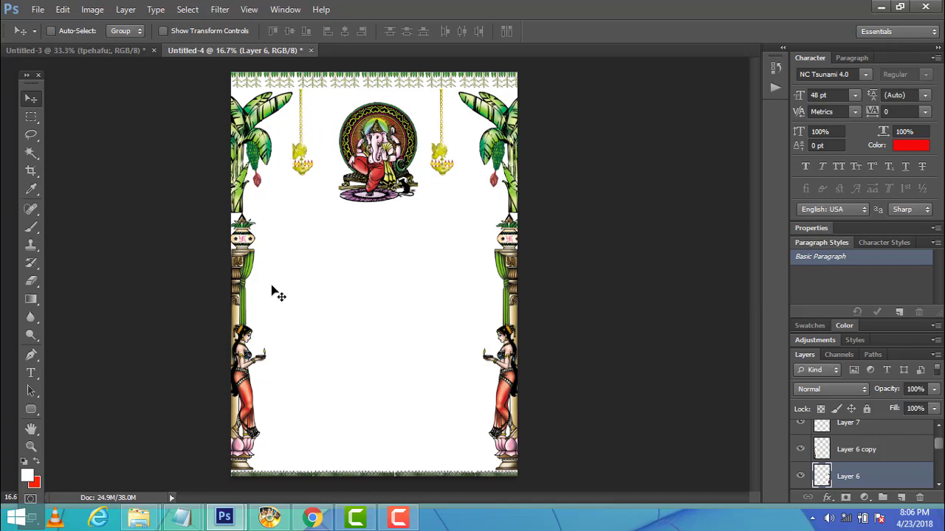
Zoom the card to 25% and scroll up to show Ganesha and the top border.
click(31, 446)
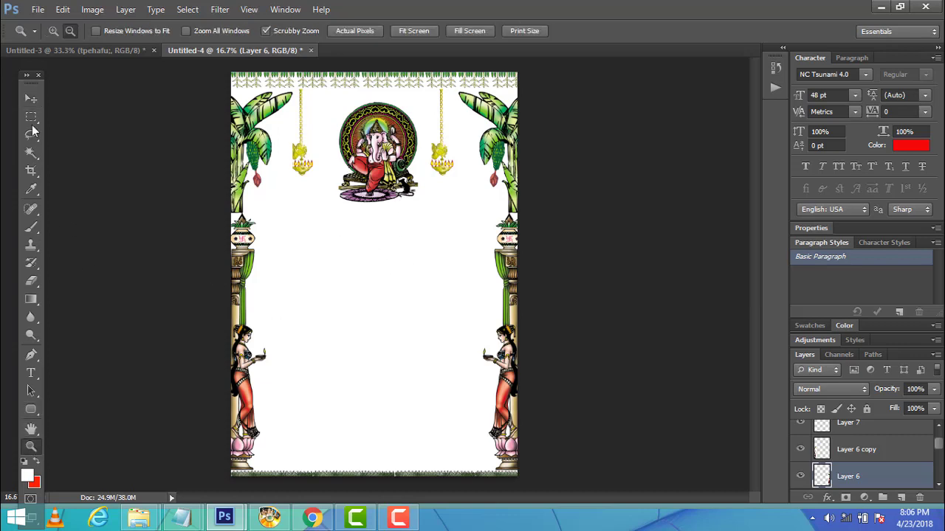
click(31, 98)
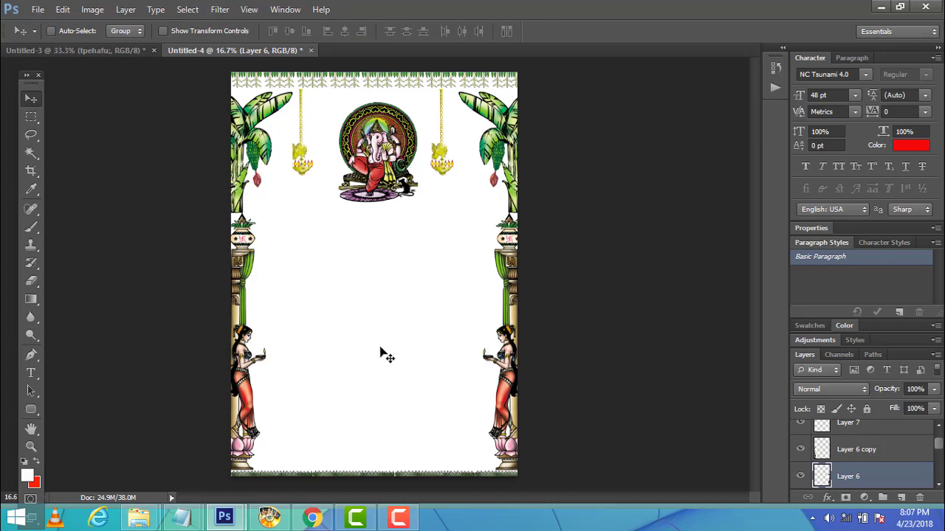
click(31, 447)
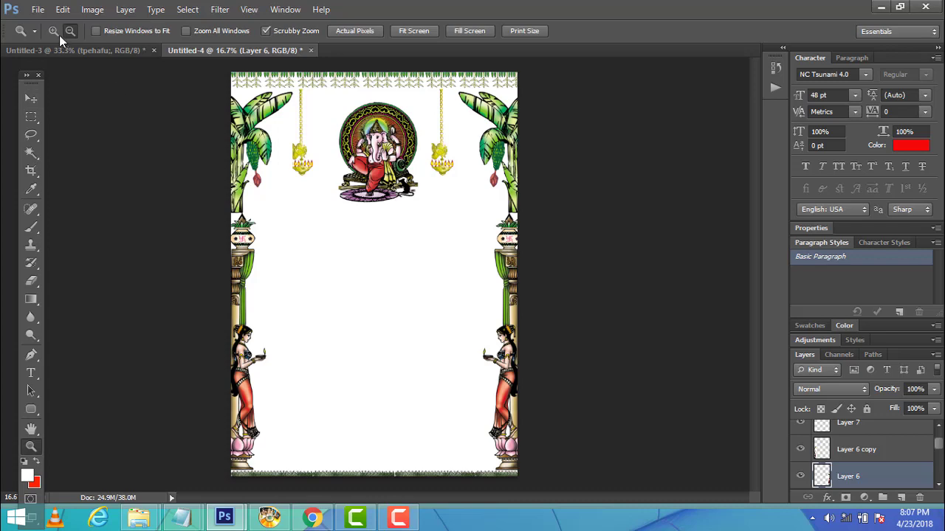
click(374, 210)
scroll(623, 250, up, 1)
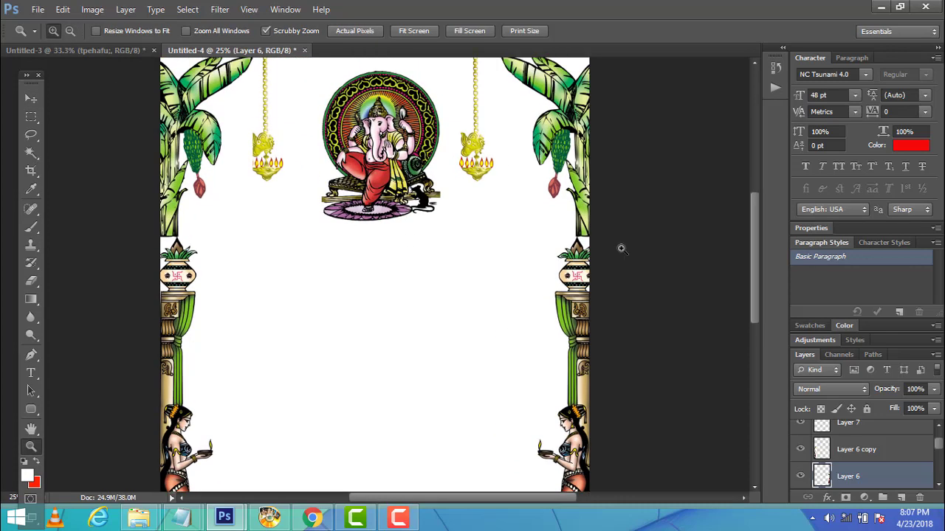
scroll(685, 250, up, 1)
drag(753, 265, 756, 317)
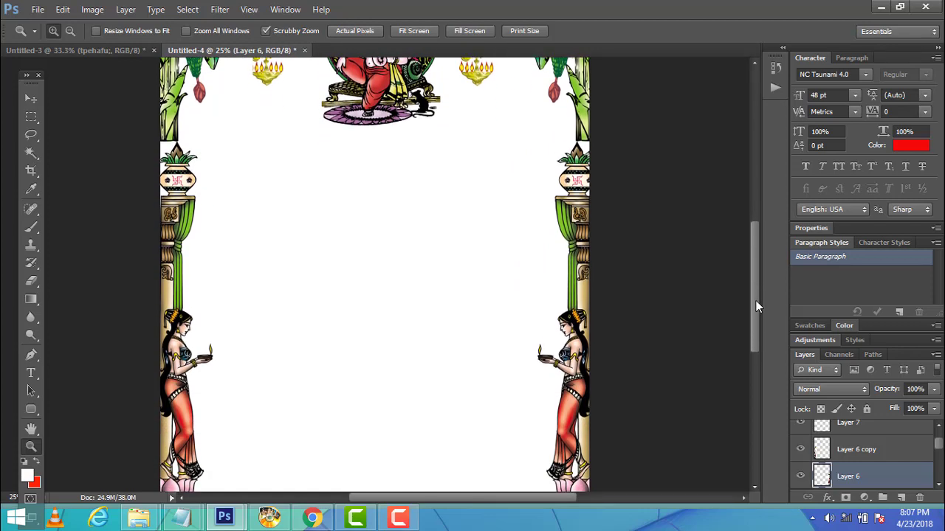
drag(756, 317, 774, 261)
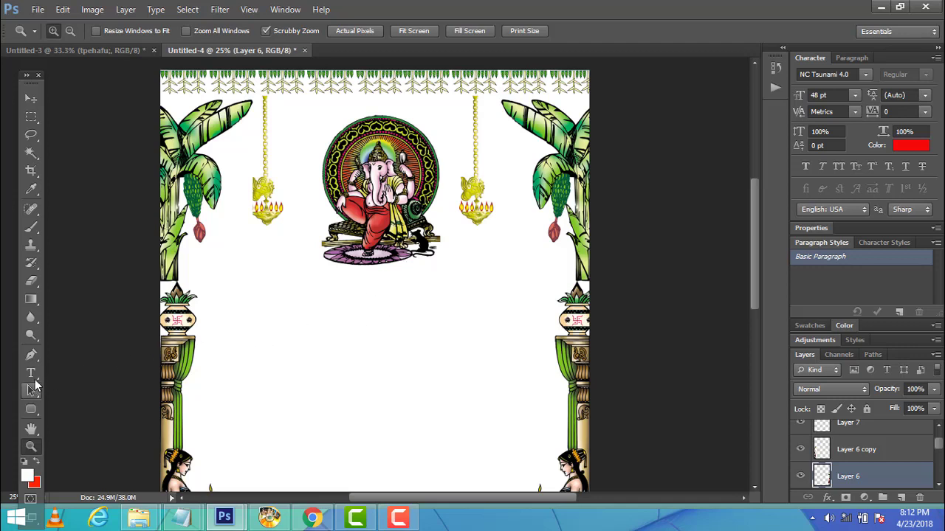
Type the red 48 pt Tamil title விநாயகர் in NC Tsunami 4.0 below Ganesha.
click(31, 375)
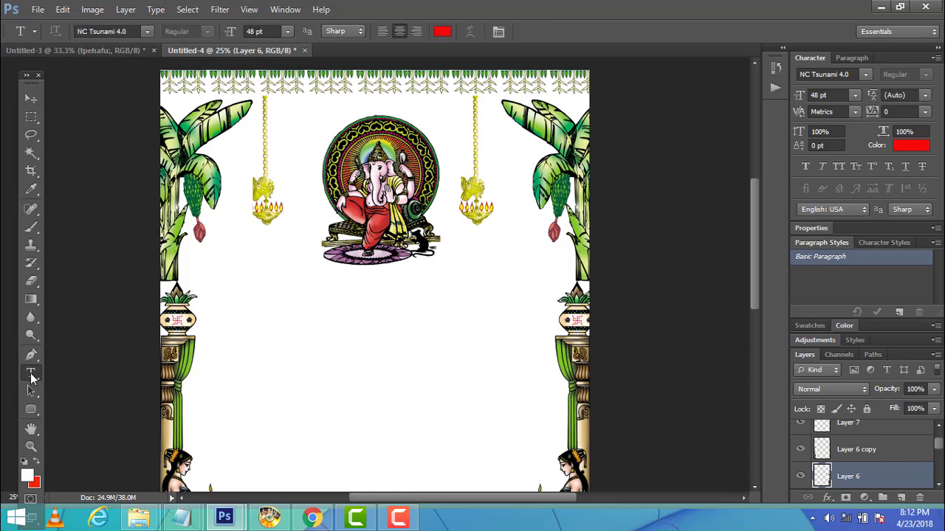
click(296, 304)
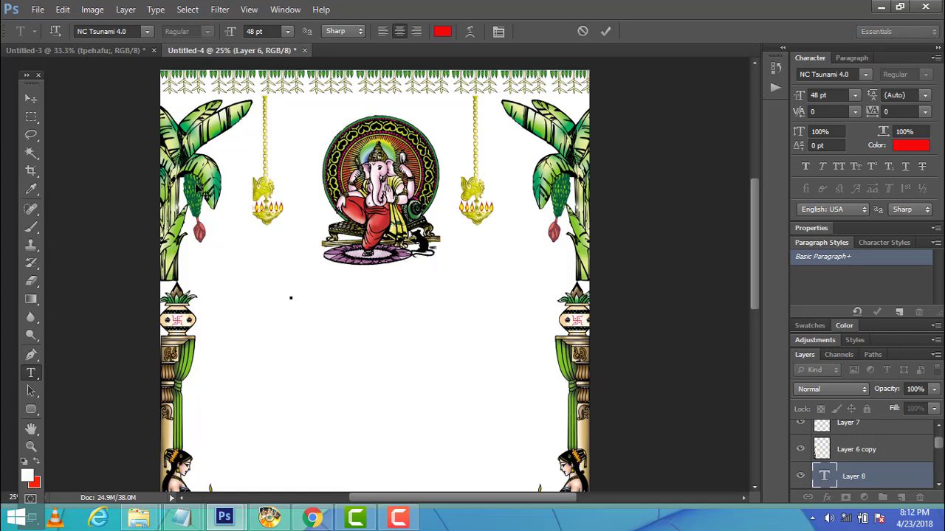
click(147, 32)
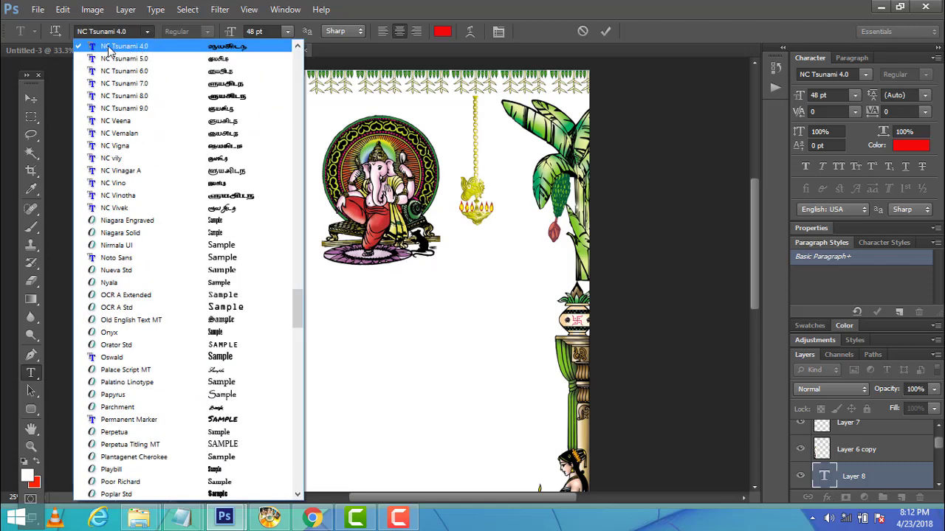
click(123, 47)
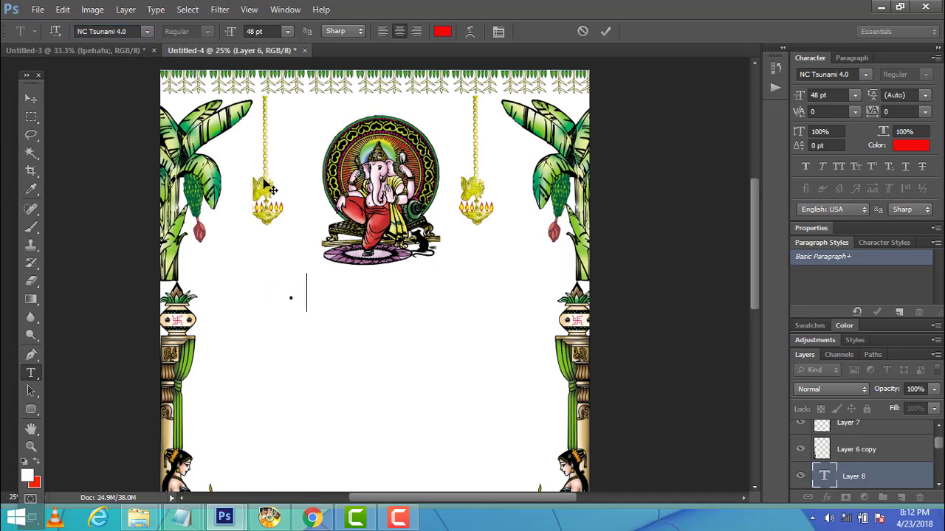
text(=)
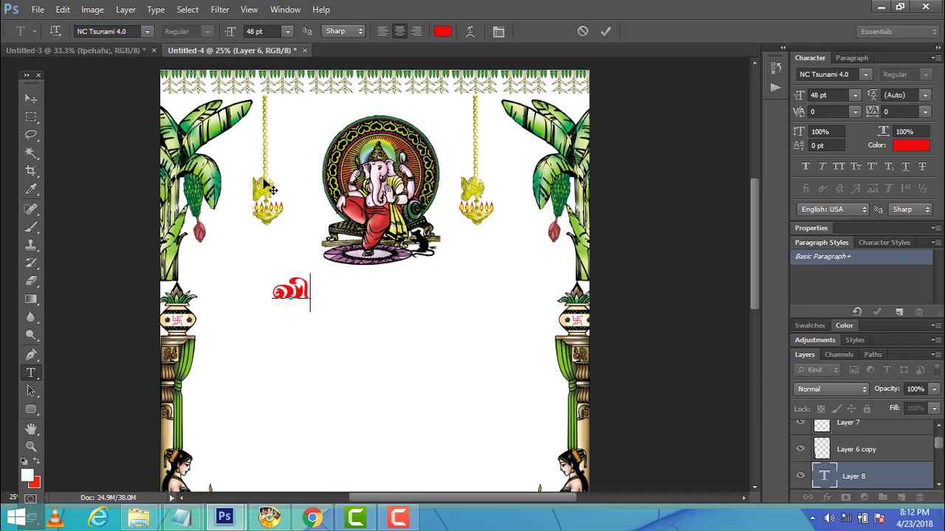
text(\mb)
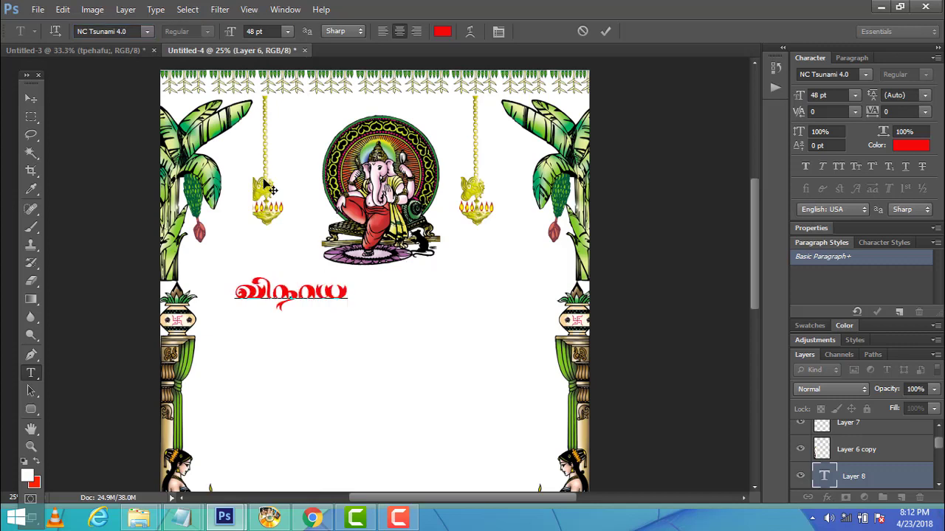
text(I)
text(ர்)
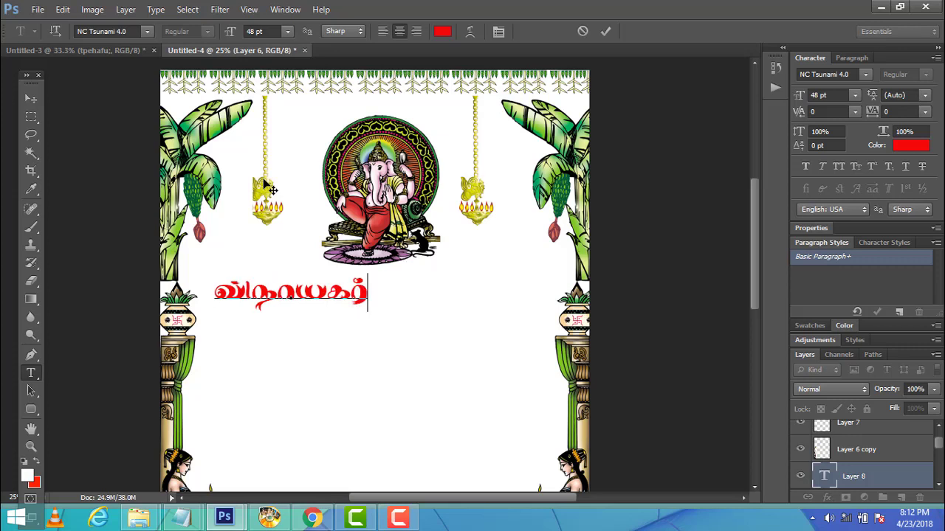
click(31, 98)
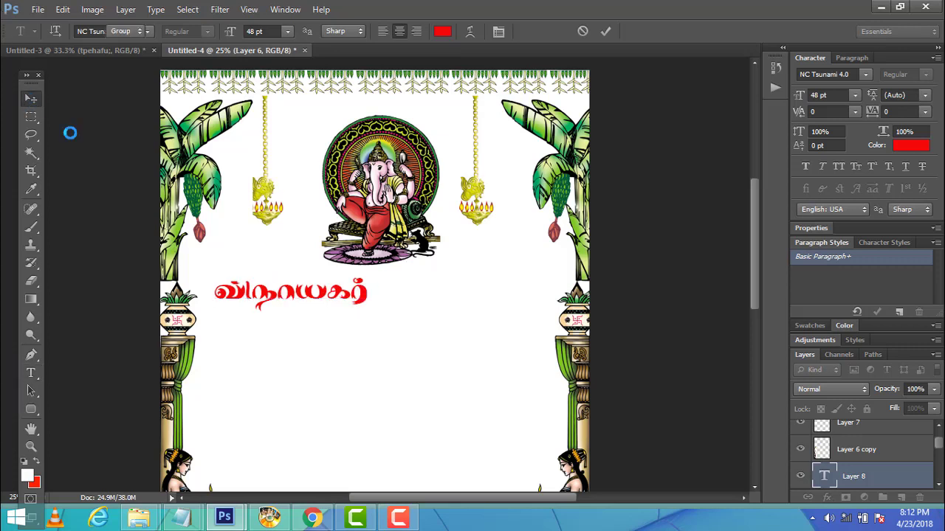
Centre the Tamil title under Ganesha and change its font to NC Vinotha.
drag(275, 306, 361, 305)
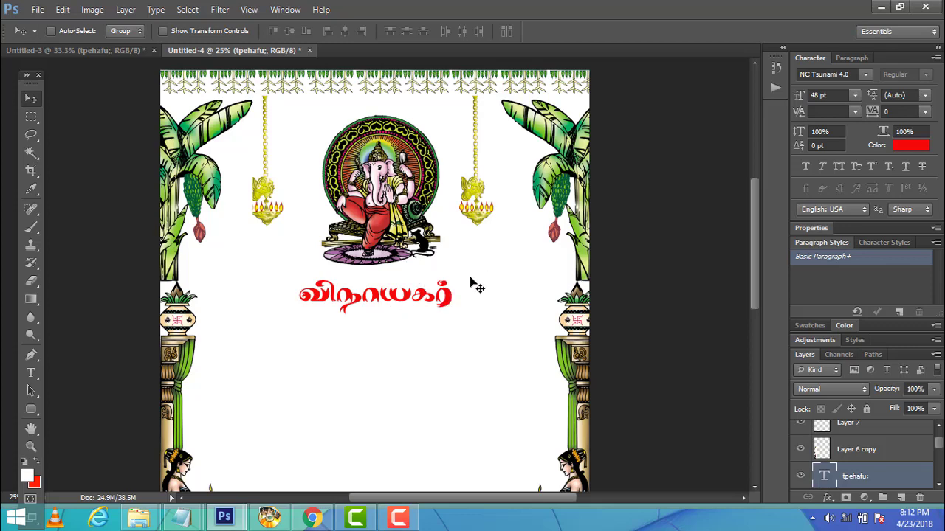
click(851, 73)
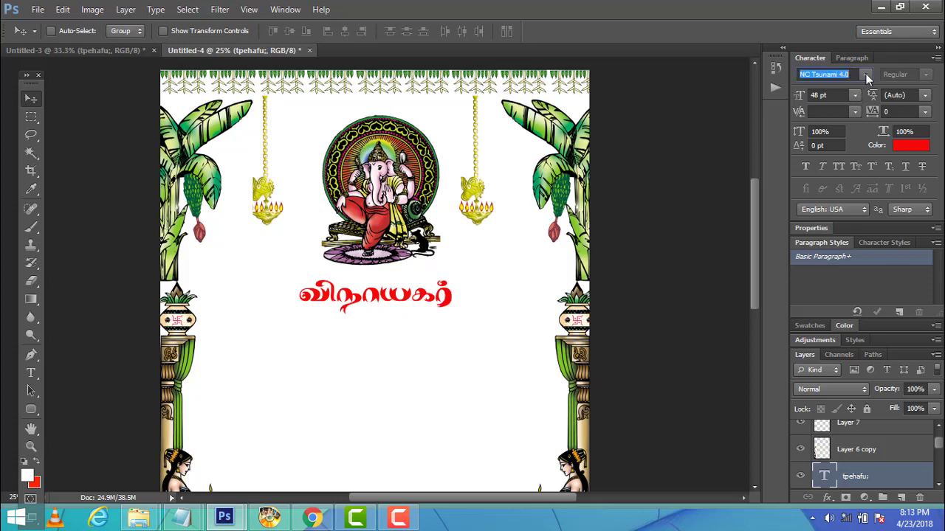
click(866, 75)
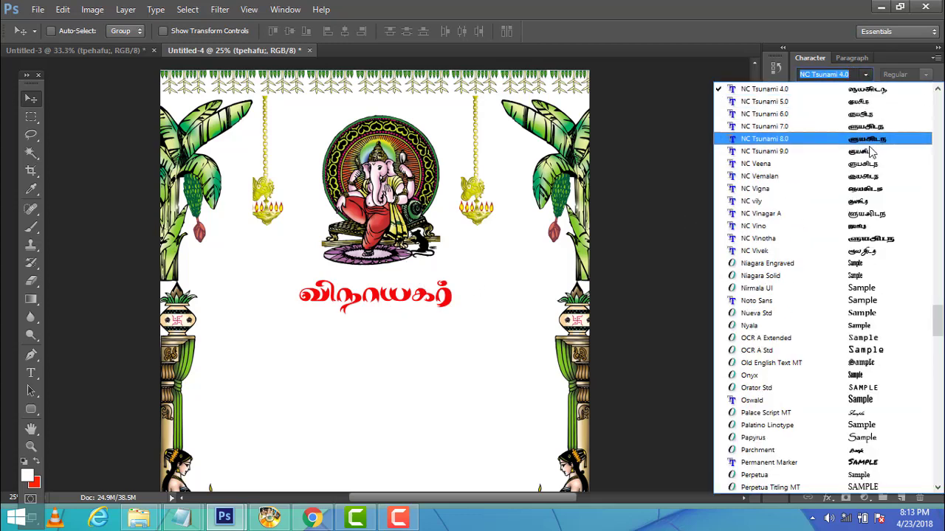
click(866, 238)
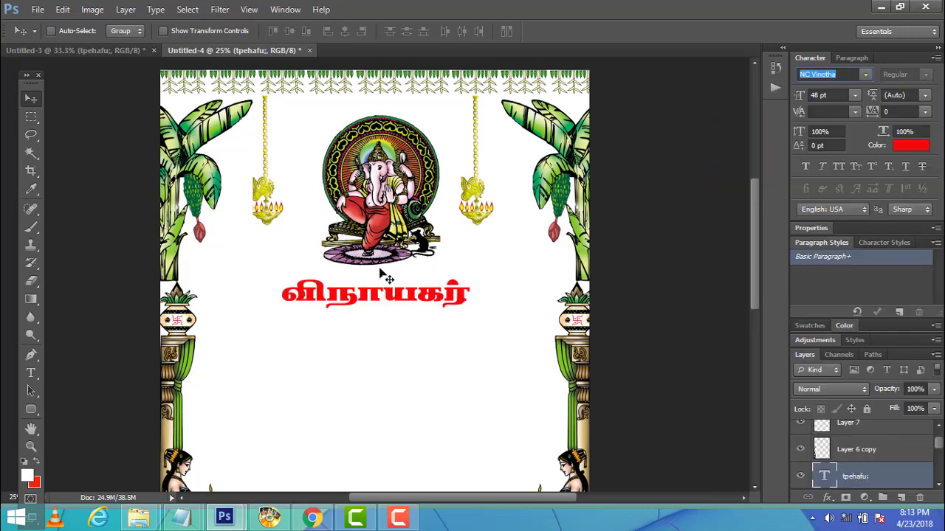
click(365, 301)
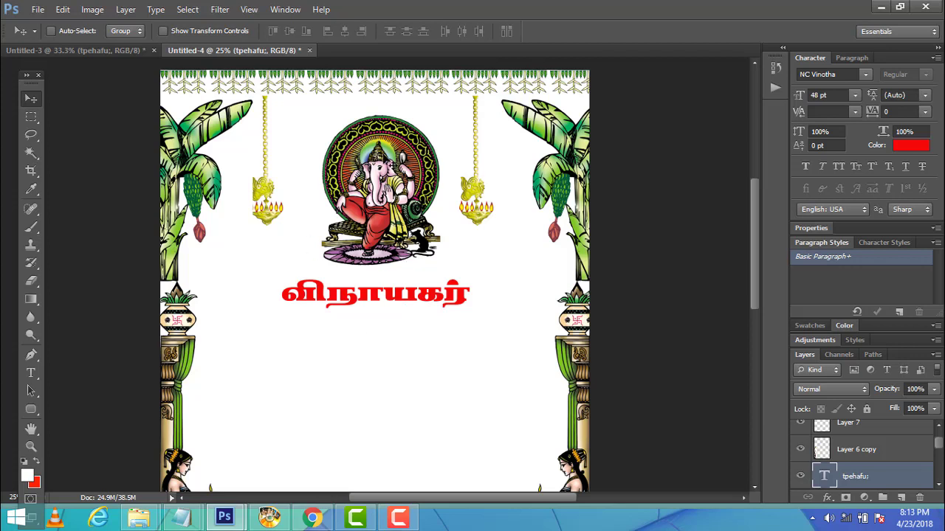
scroll(435, 284, down, 2)
scroll(373, 270, down, 1)
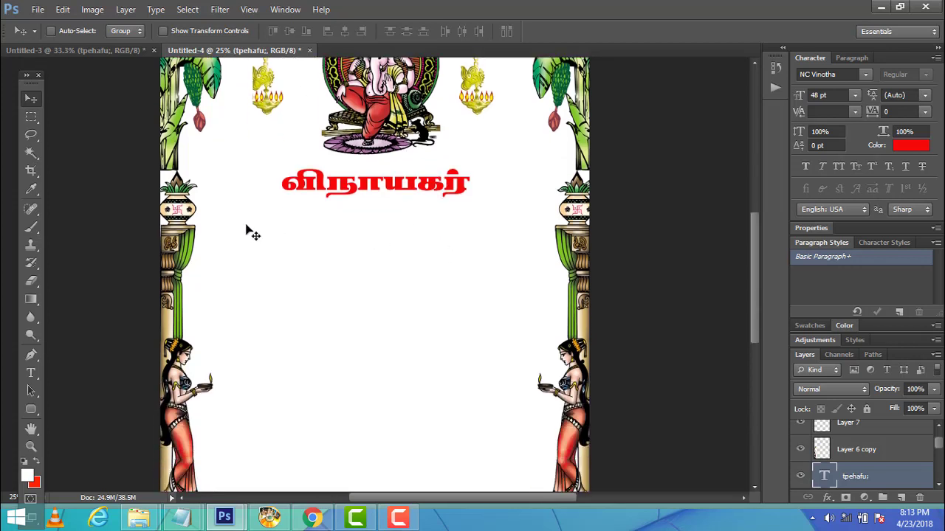
scroll(436, 325, down, 2)
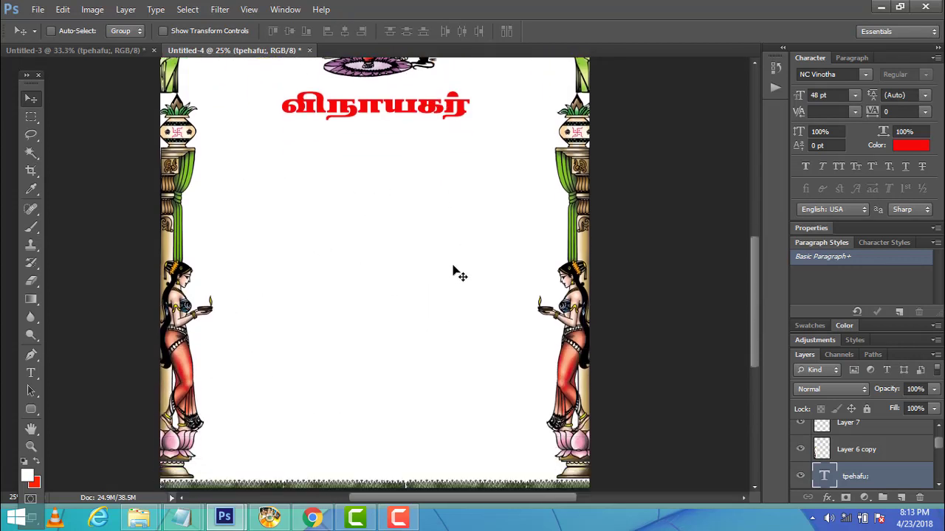
scroll(454, 273, up, 1)
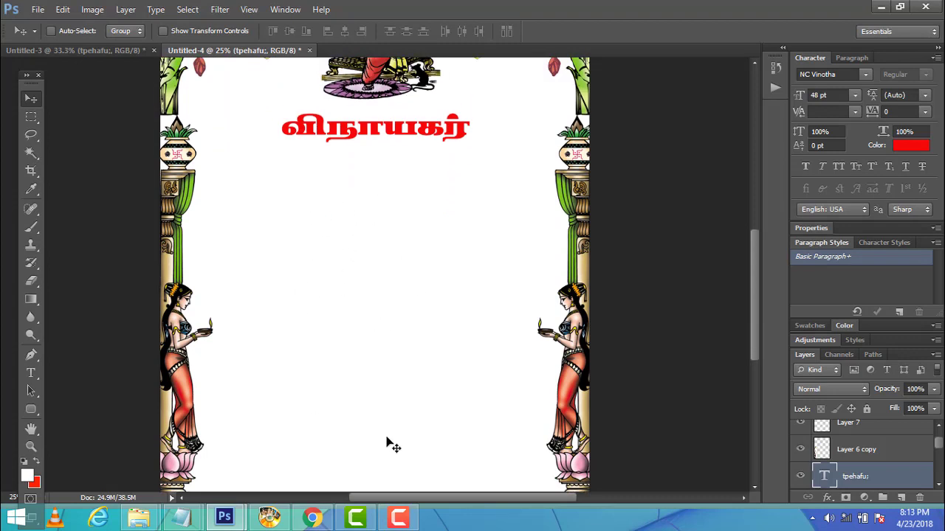
scroll(454, 430, up, 1)
scroll(454, 429, up, 2)
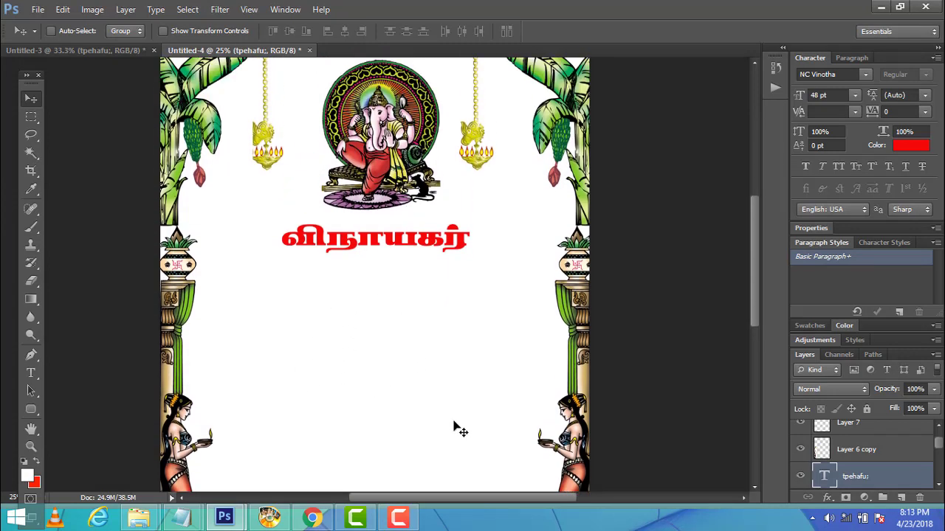
scroll(454, 430, up, 2)
scroll(447, 384, up, 1)
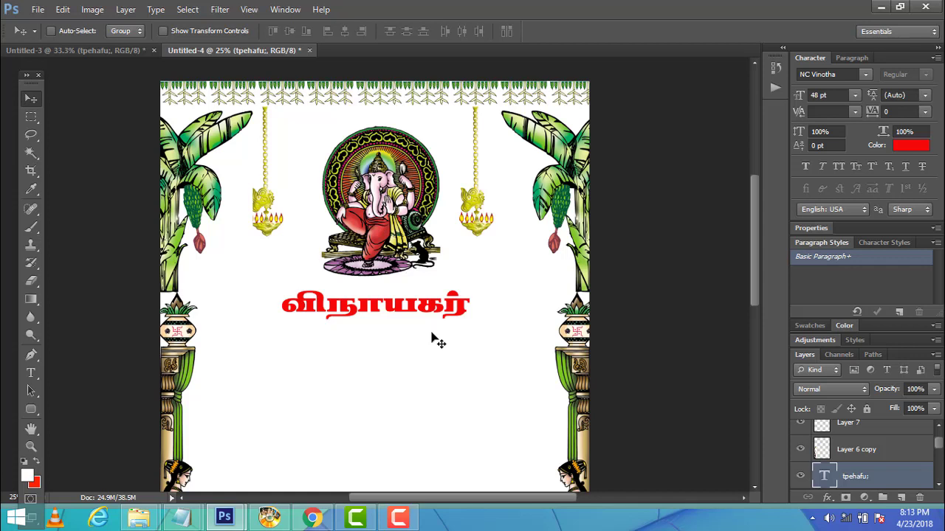